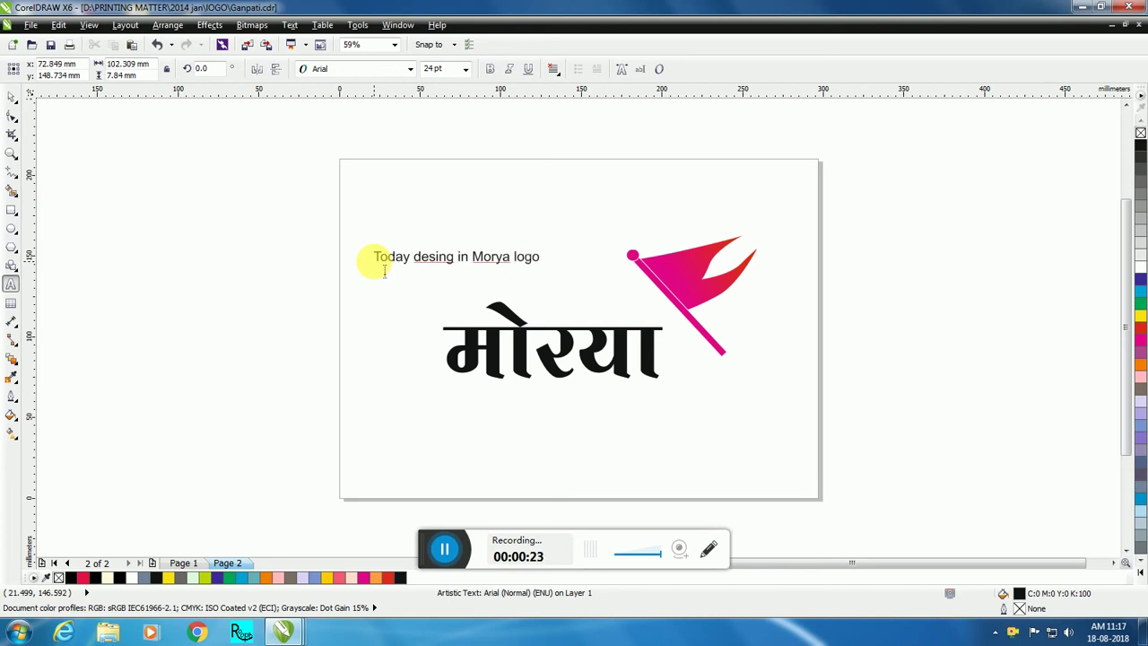
Step: Delete the "Today desing in Morya logo" text above the word
{"action": "left_click", "coordinate": [12, 95]}
{"action": "key", "text": "Delete"}
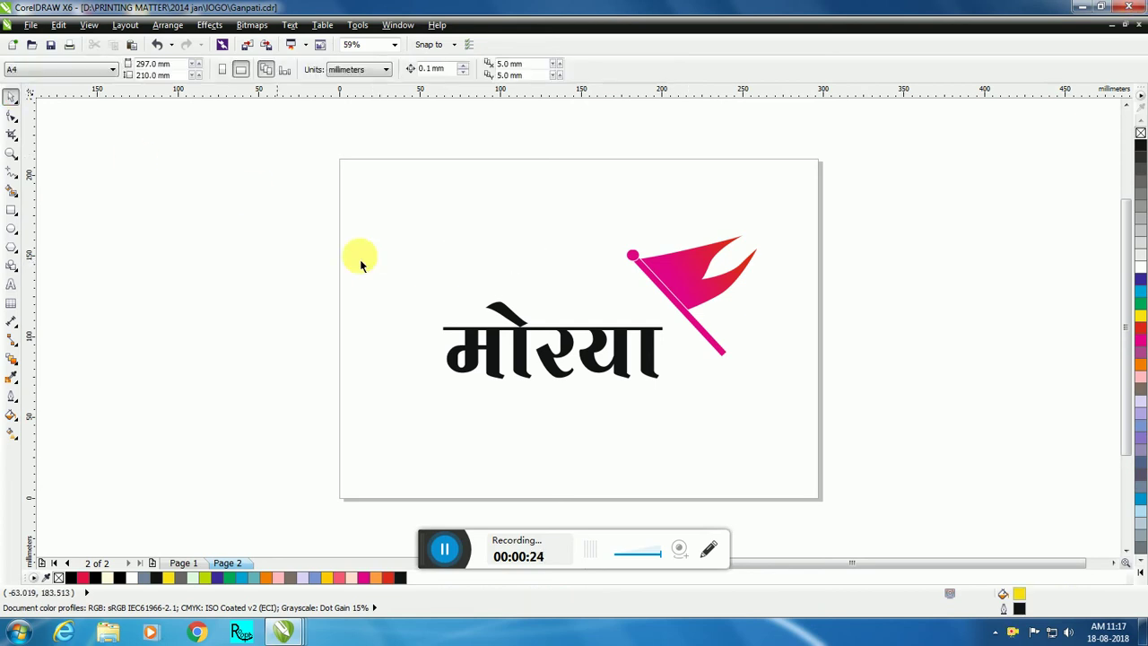
Step: Ungroup the word मोरया and the flag, and move the flag further away from the word
{"action": "left_click", "coordinate": [520, 336]}
{"action": "scroll", "coordinate": [648, 444], "scroll_direction": "up", "scroll_amount": 1}
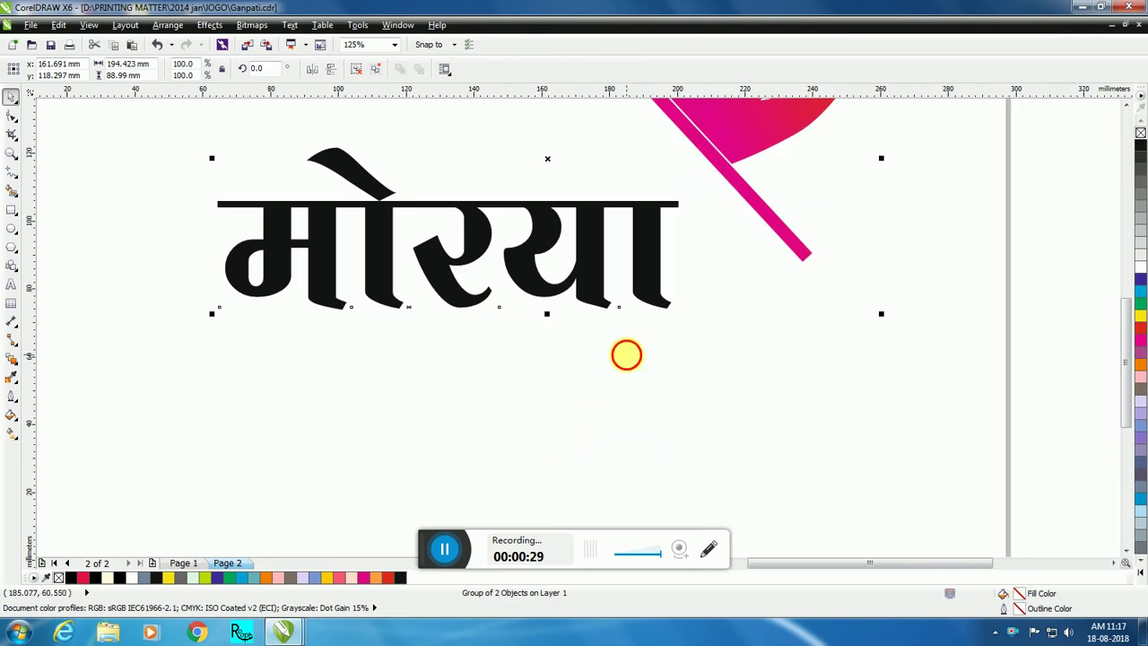
{"action": "left_click", "coordinate": [602, 377]}
{"action": "scroll", "coordinate": [602, 377], "scroll_direction": "down", "scroll_amount": 2}
{"action": "left_click_drag", "start_coordinate": [680, 252], "coordinate": [687, 200]}
{"action": "right_click", "coordinate": [658, 264]}
{"action": "left_click", "coordinate": [705, 67]}
{"action": "left_click", "coordinate": [799, 267]}
{"action": "left_click", "coordinate": [675, 316]}
Step: Enlarge the word मोरया to about 163 mm wide and position it beside the flag
{"action": "scroll", "coordinate": [526, 323], "scroll_direction": "up", "scroll_amount": 2}
{"action": "left_click", "coordinate": [525, 312]}
{"action": "left_click_drag", "start_coordinate": [732, 395], "coordinate": [779, 414]}
{"action": "left_click_drag", "start_coordinate": [532, 315], "coordinate": [528, 267]}
{"action": "right_click", "coordinate": [527, 266]}
{"action": "left_click", "coordinate": [425, 405]}
Step: Delete the slanted vowel stroke above the word, leaving मारया, and move the word higher on the page
{"action": "double_click", "coordinate": [420, 268]}
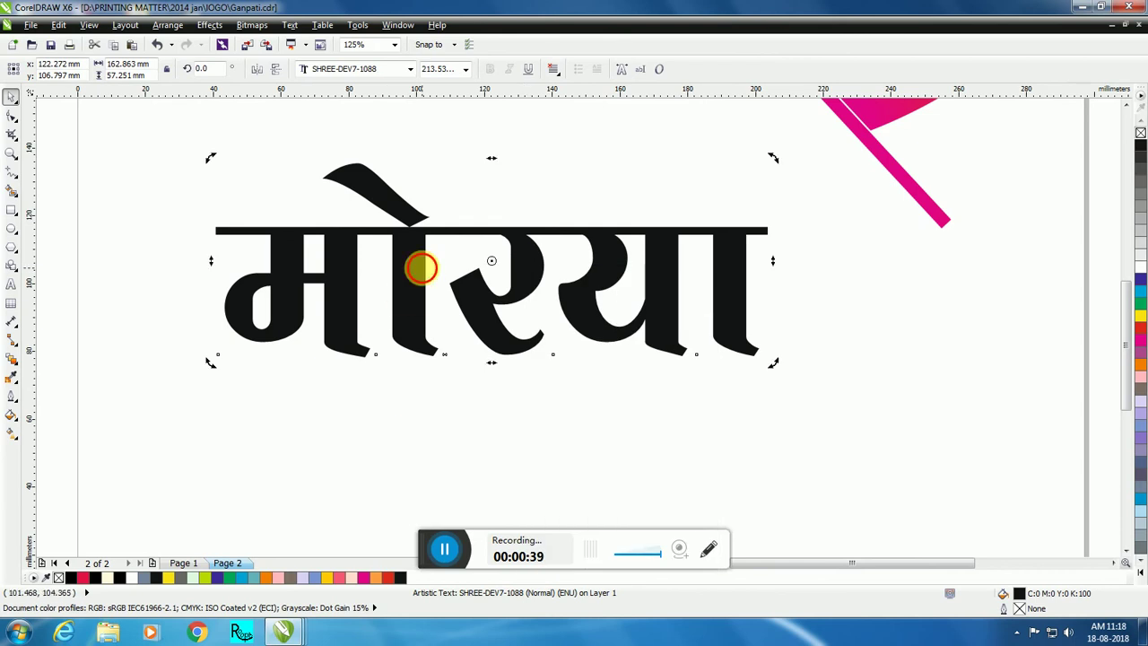
{"action": "key", "text": "BackSpace"}
{"action": "left_click", "coordinate": [11, 96]}
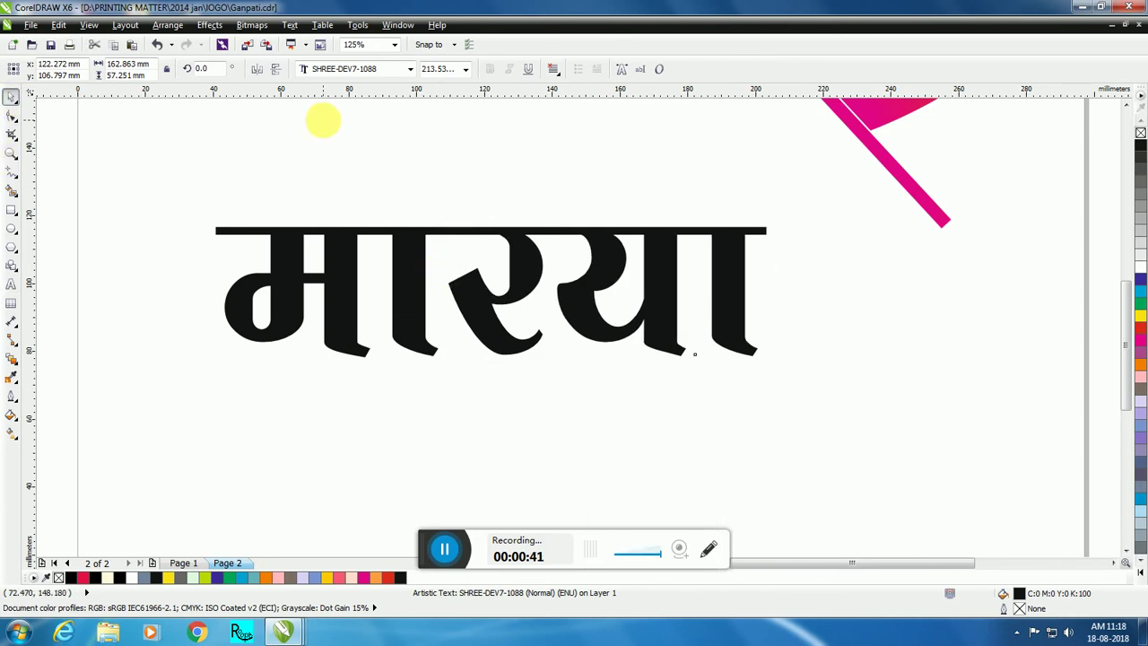
{"action": "left_click", "coordinate": [325, 126]}
{"action": "scroll", "coordinate": [456, 379], "scroll_direction": "down", "scroll_amount": 2}
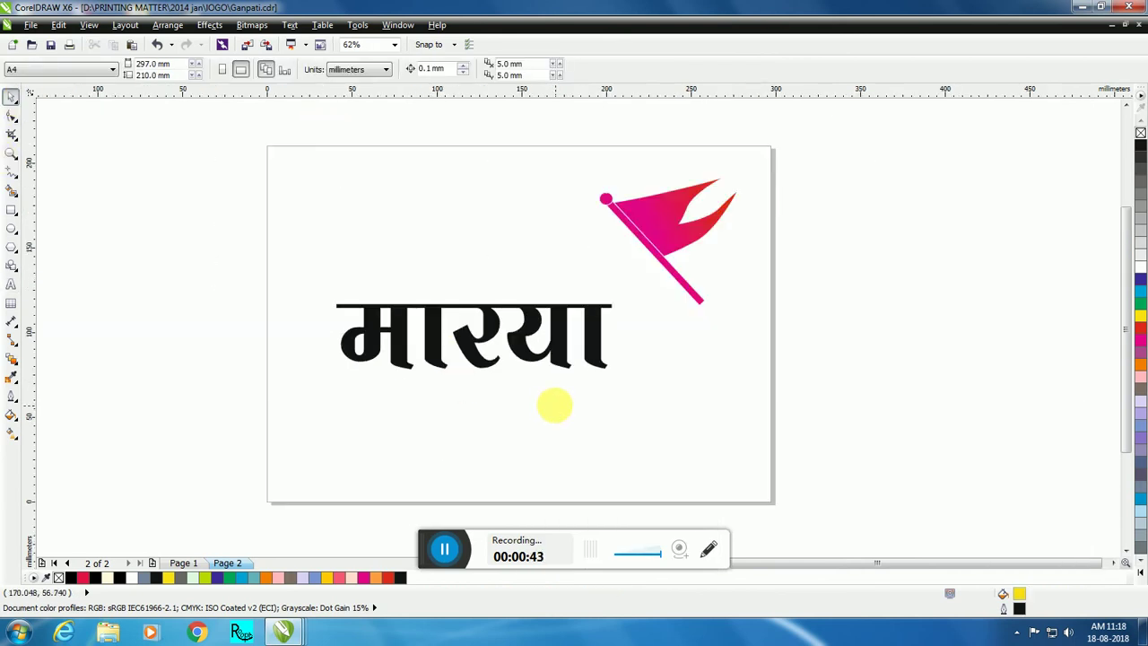
{"action": "scroll", "coordinate": [482, 363], "scroll_direction": "up", "scroll_amount": 2}
{"action": "left_click_drag", "start_coordinate": [473, 342], "coordinate": [472, 299]}
{"action": "left_click", "coordinate": [523, 425]}
Step: Draw an ellipse about 90 by 82 mm, remove its fill and move it down to the right of the word
{"action": "left_click", "coordinate": [10, 229]}
{"action": "left_click_drag", "start_coordinate": [403, 153], "coordinate": [722, 449]}
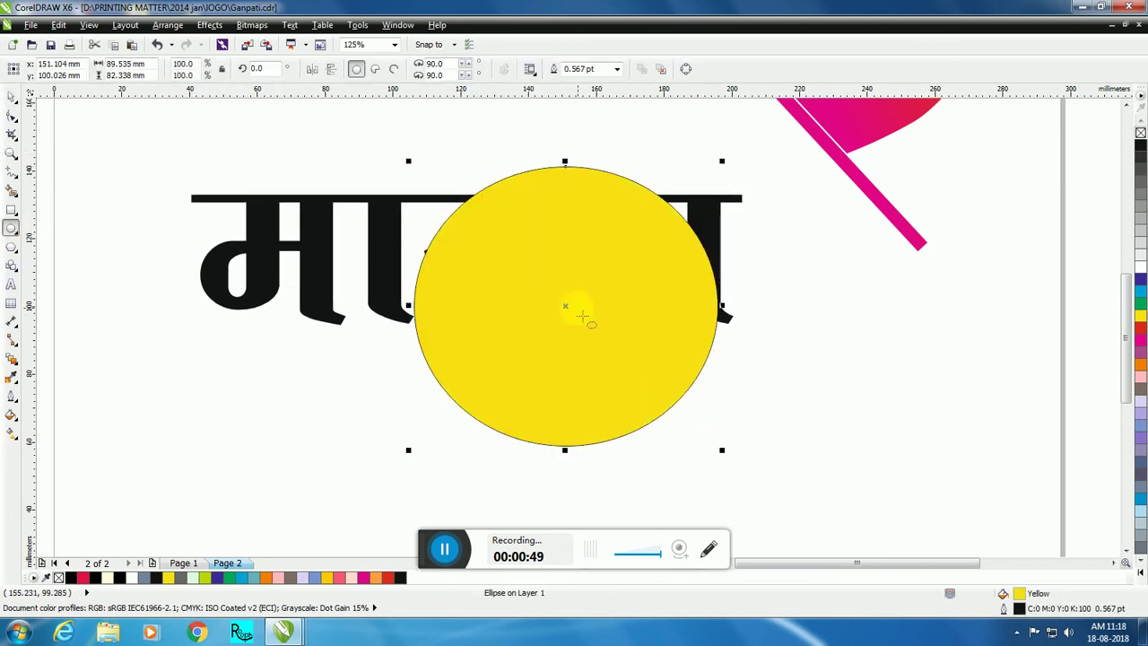
{"action": "left_click", "coordinate": [1139, 134]}
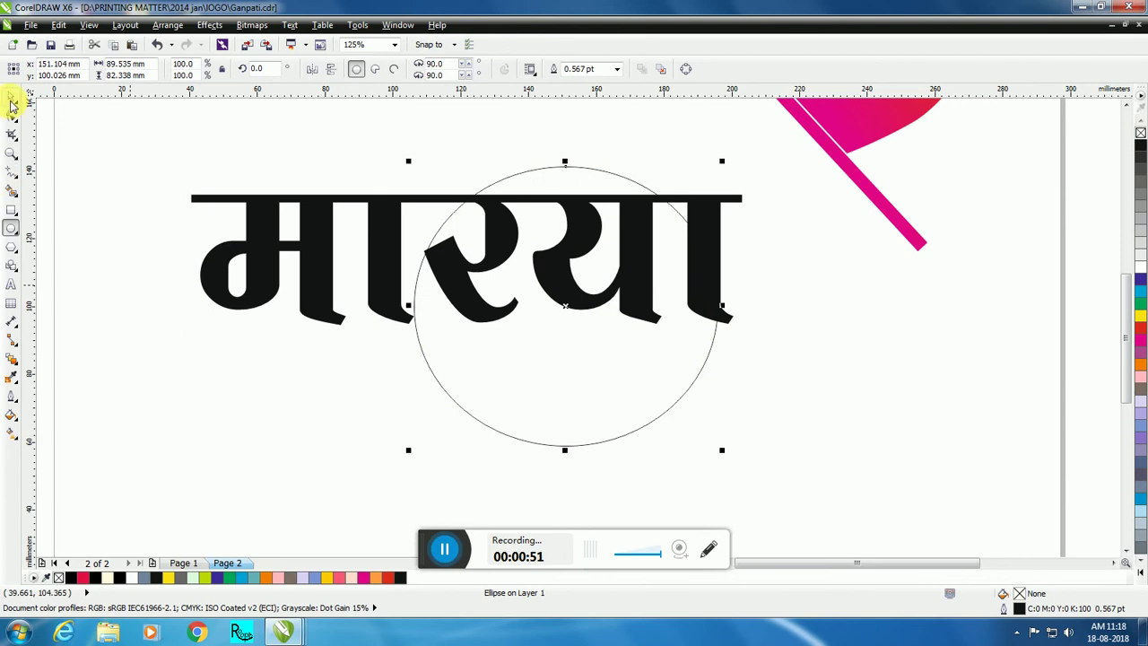
{"action": "left_click_drag", "start_coordinate": [569, 329], "coordinate": [726, 380]}
Step: Convert the मारया text to curves
{"action": "left_click", "coordinate": [500, 254]}
{"action": "right_click", "coordinate": [500, 253]}
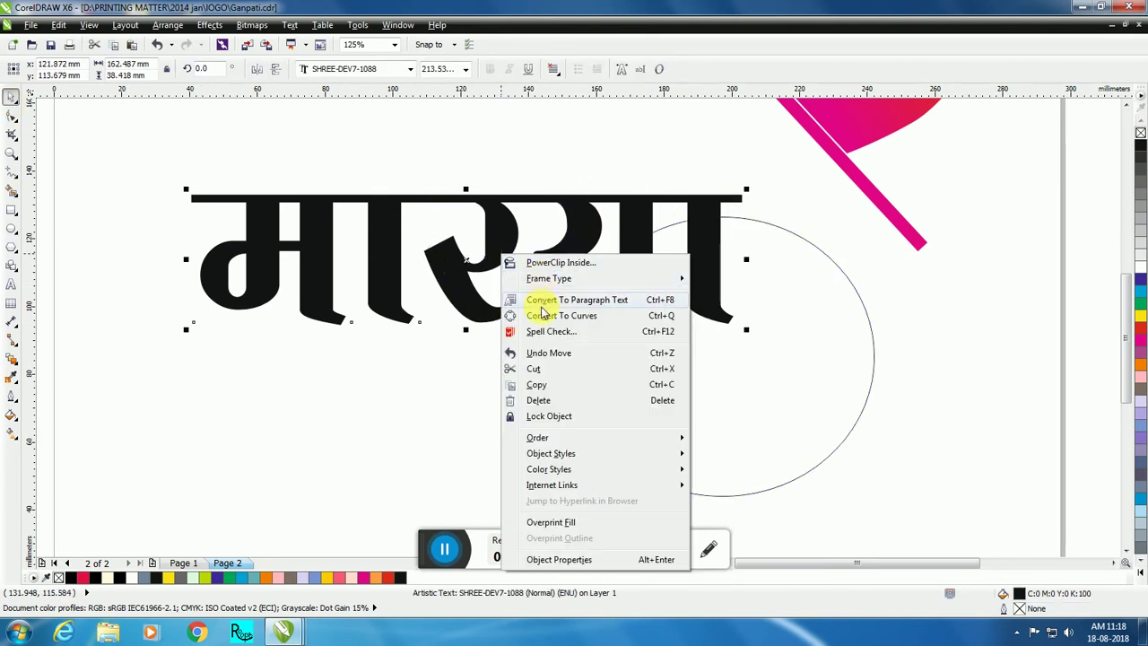
{"action": "left_click", "coordinate": [560, 316]}
Step: Delete the nodes that form the upturned tail tip at the lower end of the letter र
{"action": "scroll", "coordinate": [511, 294], "scroll_direction": "up", "scroll_amount": 2}
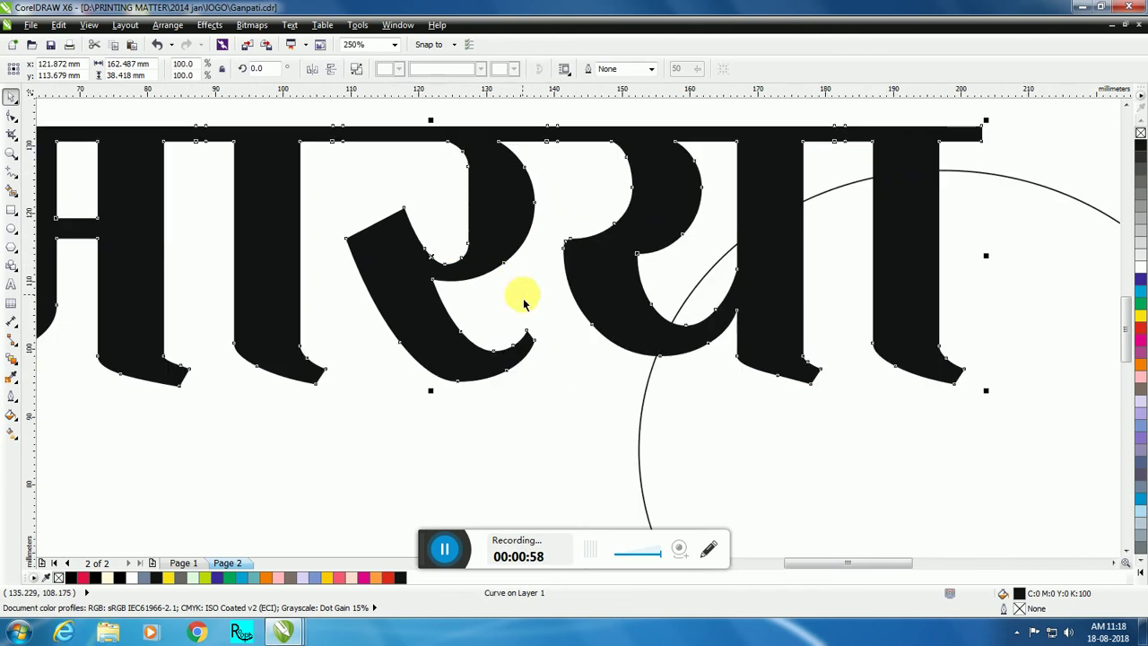
{"action": "left_click", "coordinate": [14, 117]}
{"action": "scroll", "coordinate": [561, 426], "scroll_direction": "up", "scroll_amount": 2}
{"action": "left_click_drag", "start_coordinate": [556, 424], "coordinate": [398, 204]}
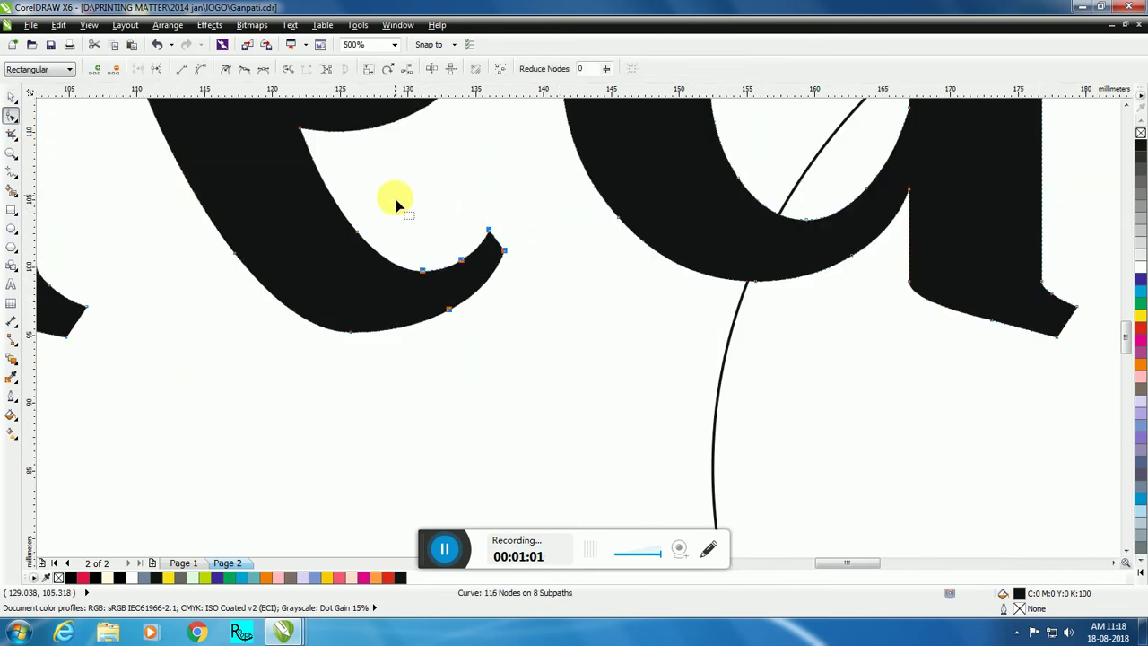
{"action": "key", "text": "Delete"}
Step: Shorten the curve handle at the lowest node of र to give the stroke a short, rounded end
{"action": "left_click", "coordinate": [352, 330]}
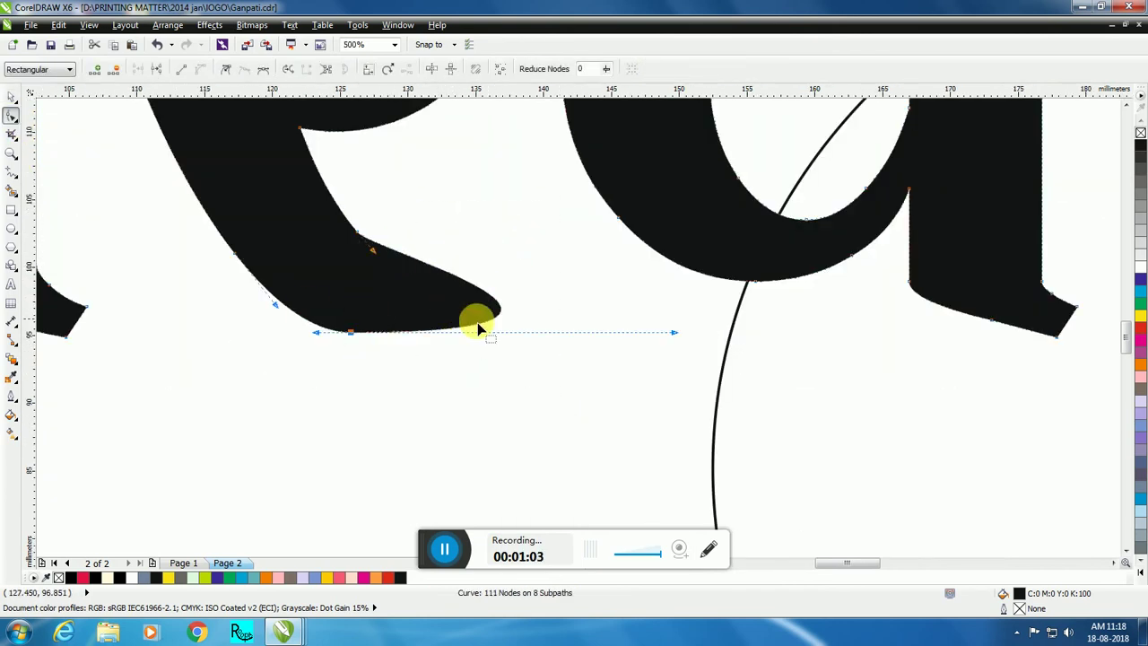
{"action": "left_click_drag", "start_coordinate": [676, 334], "coordinate": [412, 316]}
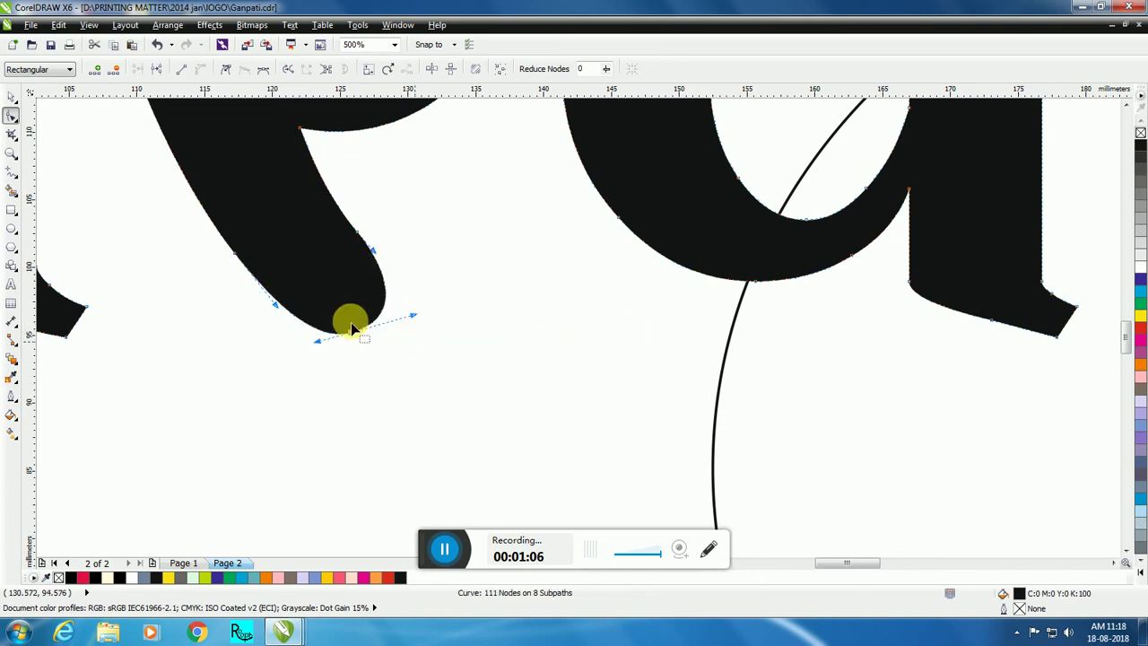
{"action": "left_click", "coordinate": [13, 96]}
{"action": "scroll", "coordinate": [360, 389], "scroll_direction": "down", "scroll_amount": 1}
{"action": "left_click", "coordinate": [299, 406]}
{"action": "scroll", "coordinate": [421, 337], "scroll_direction": "down", "scroll_amount": 1}
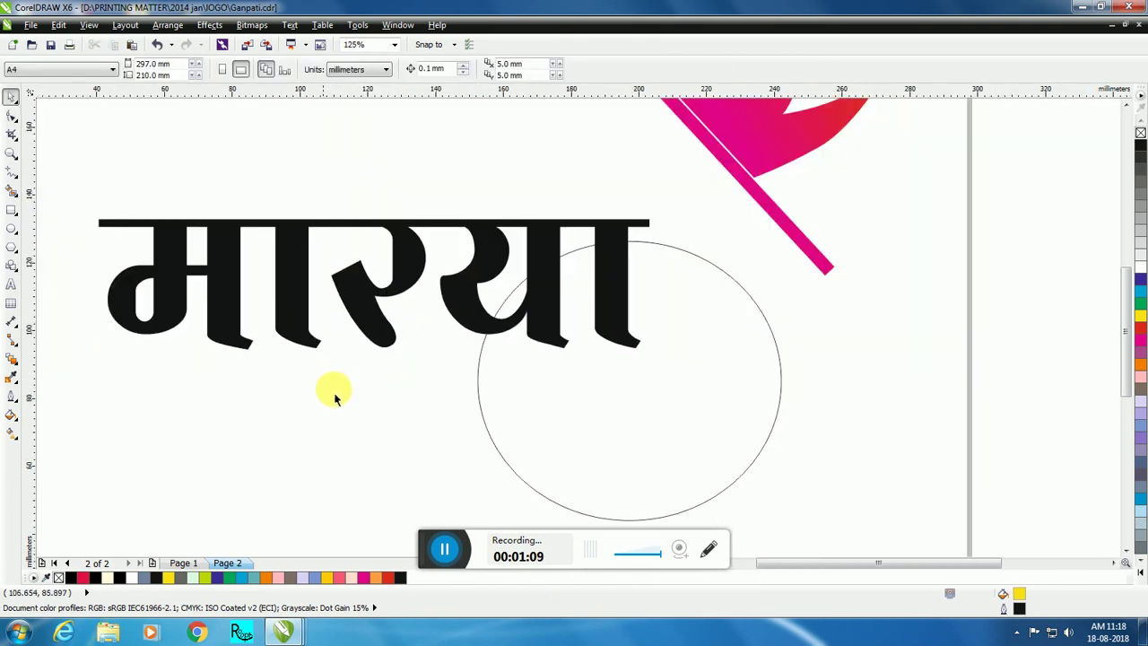
Step: Enlarge the ellipse to about 106 by 97 mm over the last three letters and place an offset duplicate of it
{"action": "scroll", "coordinate": [334, 397], "scroll_direction": "up", "scroll_amount": 1}
{"action": "scroll", "coordinate": [627, 376], "scroll_direction": "down", "scroll_amount": 1}
{"action": "left_click_drag", "start_coordinate": [687, 375], "coordinate": [531, 230]}
{"action": "left_click_drag", "start_coordinate": [779, 375], "coordinate": [891, 427]}
{"action": "mouse_move", "coordinate": [725, 344]}
{"action": "left_mouse_down"}
{"action": "mouse_move", "coordinate": [750, 350]}
{"action": "mouse_move", "coordinate": [731, 319]}
{"action": "mouse_move", "coordinate": [741, 328]}
{"action": "left_mouse_up"}
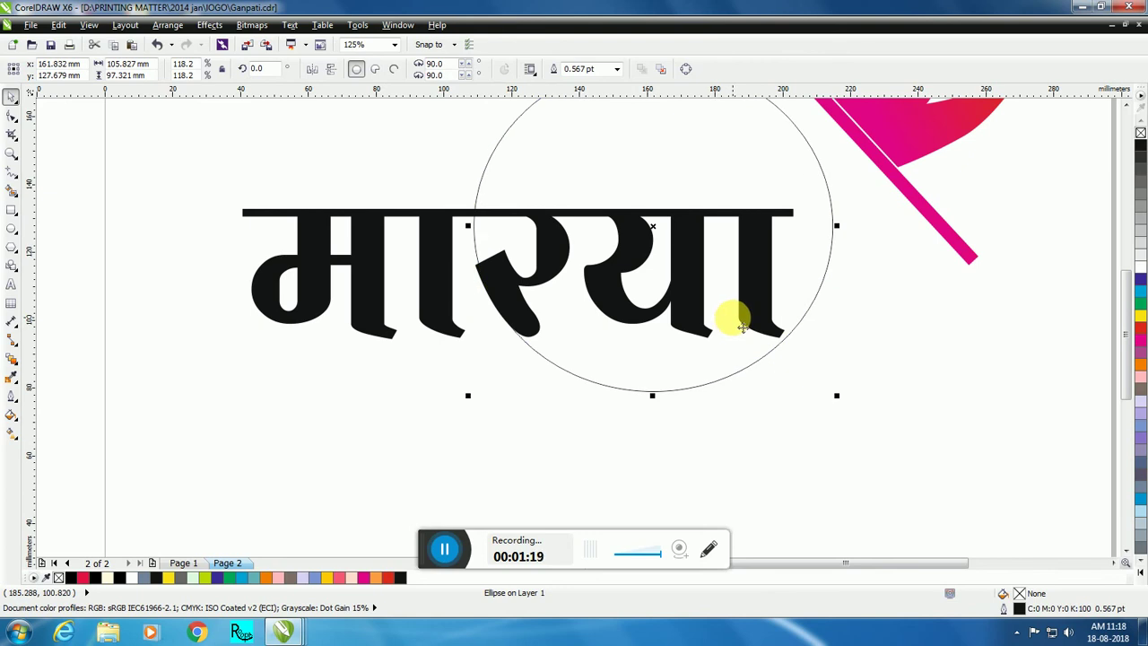
{"action": "left_click_drag", "start_coordinate": [750, 292], "coordinate": [756, 264]}
{"action": "left_click", "coordinate": [826, 390]}
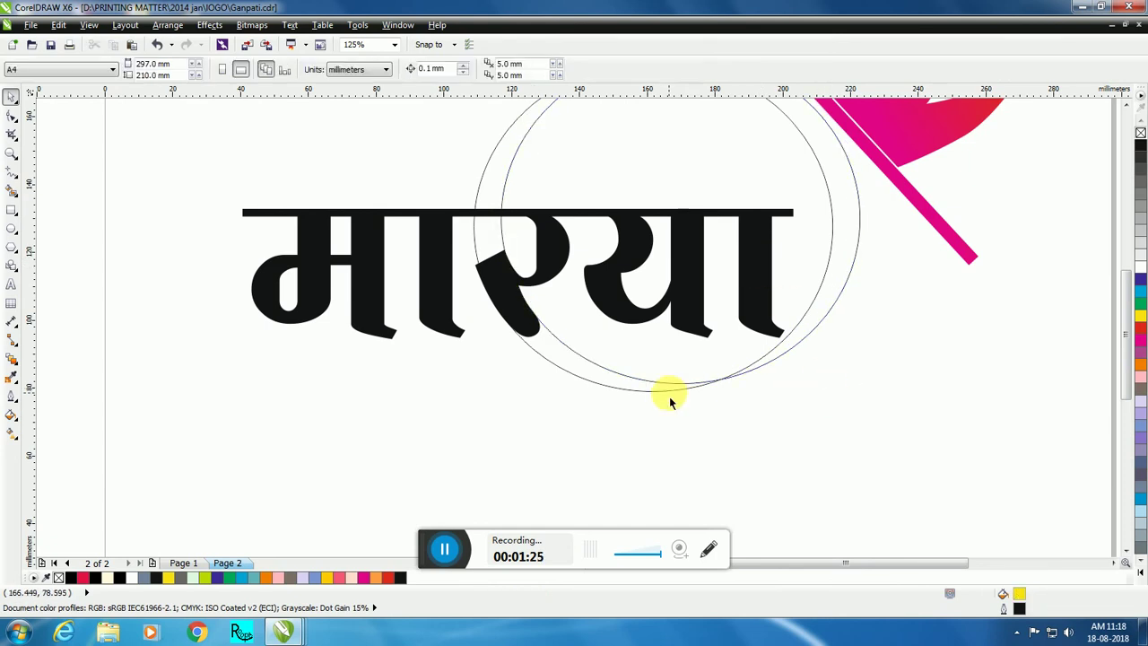
Step: Resize the outer ellipse to about 130 by 120 mm, with its edge following the outer curve of र
{"action": "left_click_drag", "start_coordinate": [645, 395], "coordinate": [654, 416]}
{"action": "left_click_drag", "start_coordinate": [833, 415], "coordinate": [848, 429]}
{"action": "left_click_drag", "start_coordinate": [658, 429], "coordinate": [720, 386]}
{"action": "left_click_drag", "start_coordinate": [848, 416], "coordinate": [789, 391]}
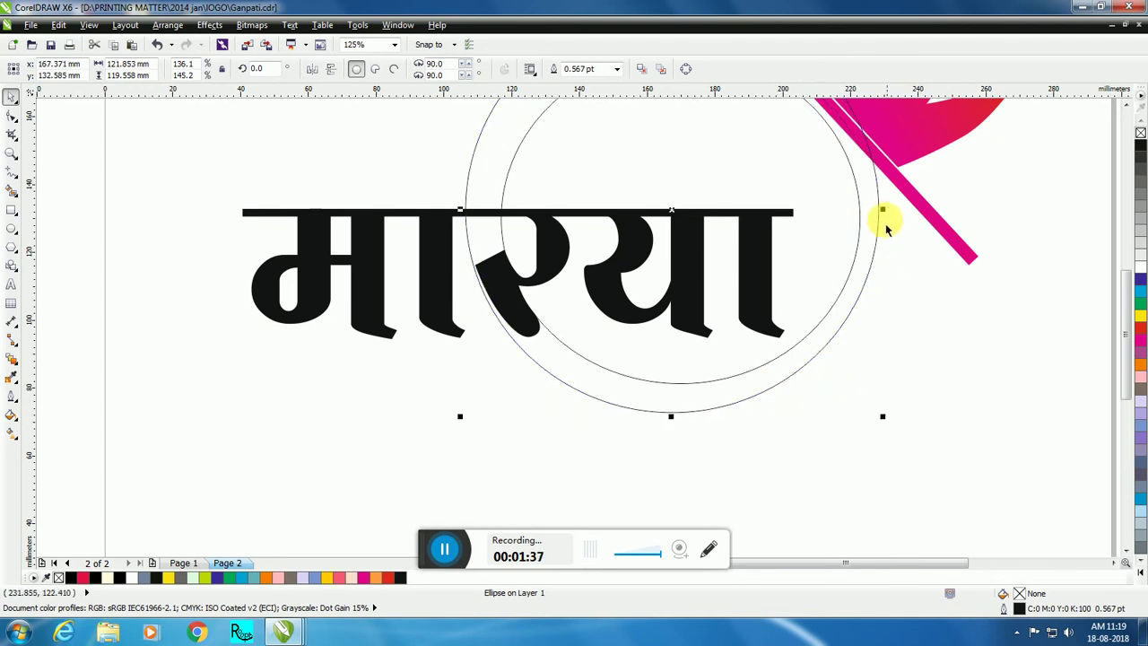
{"action": "left_click_drag", "start_coordinate": [883, 222], "coordinate": [910, 212]}
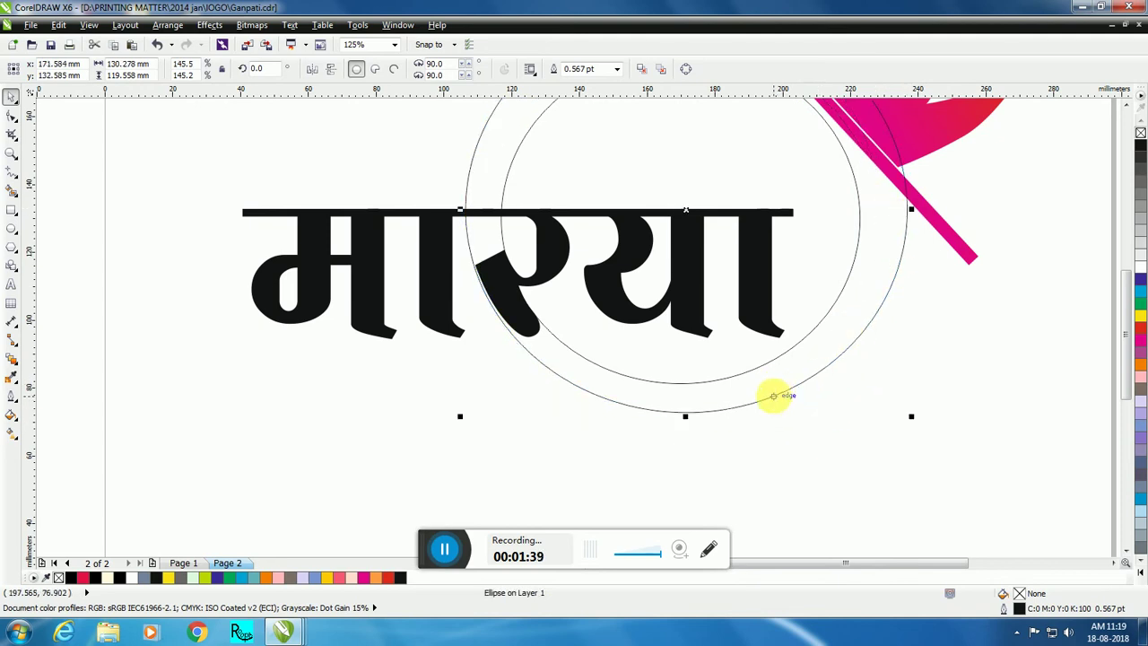
{"action": "left_click", "coordinate": [799, 442]}
{"action": "left_click", "coordinate": [775, 312]}
{"action": "left_click", "coordinate": [822, 427]}
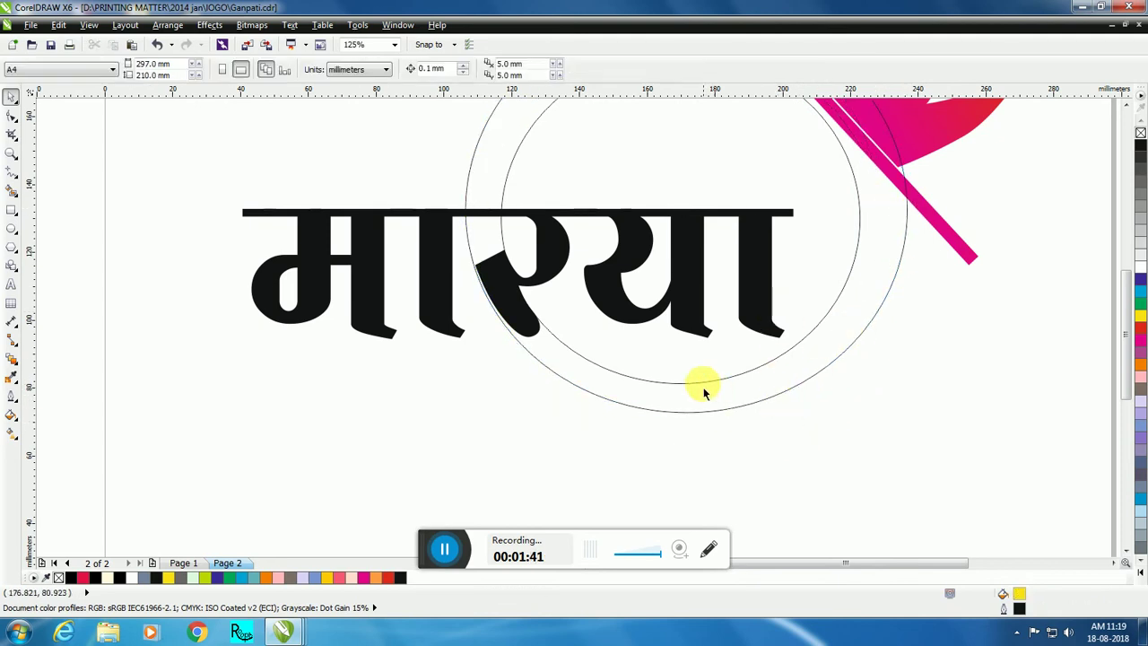
Step: Resize the inner ellipse to about 117 by 105 mm, with its edge following the inner curve of र
{"action": "left_click", "coordinate": [701, 383]}
{"action": "left_click_drag", "start_coordinate": [862, 388], "coordinate": [911, 425]}
{"action": "left_click_drag", "start_coordinate": [705, 242], "coordinate": [716, 230]}
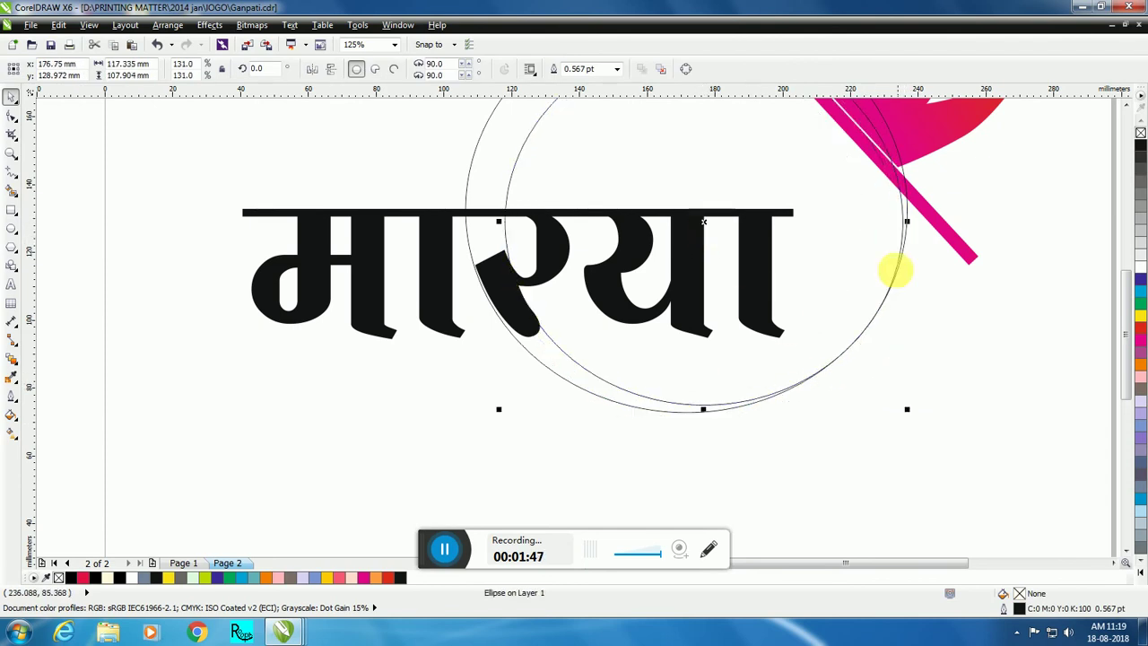
{"action": "left_click_drag", "start_coordinate": [703, 408], "coordinate": [774, 402]}
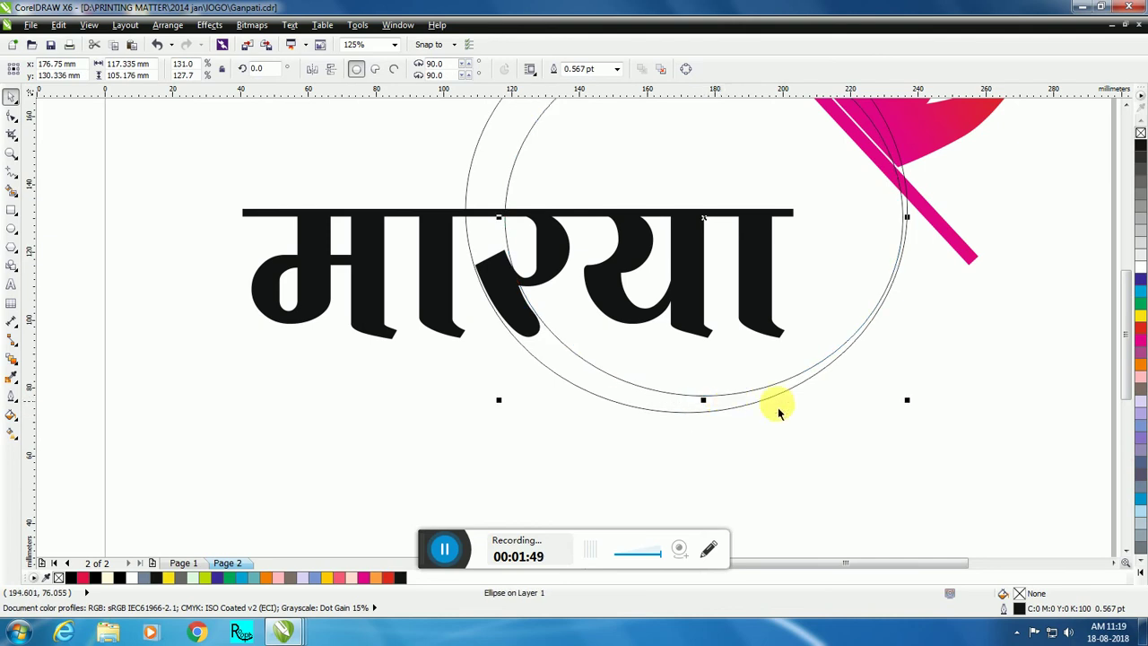
{"action": "left_click", "coordinate": [830, 437]}
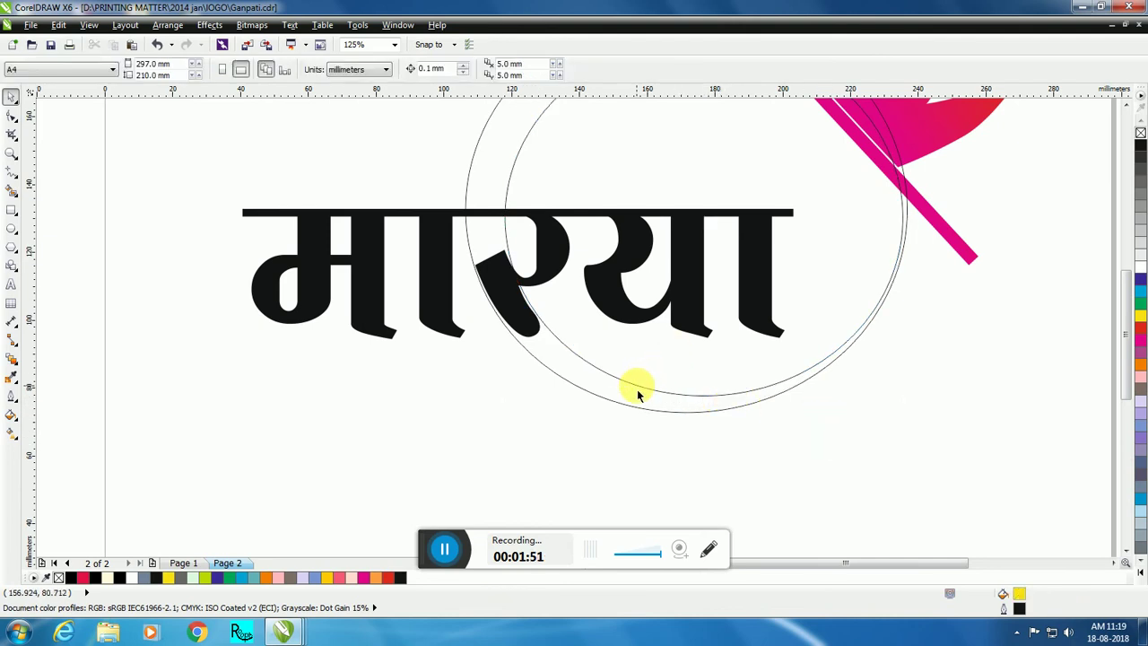
Step: Reposition both ellipses and widen the inner one so their right edges meet and outline a tapering crescent below the word
{"action": "left_click", "coordinate": [682, 395]}
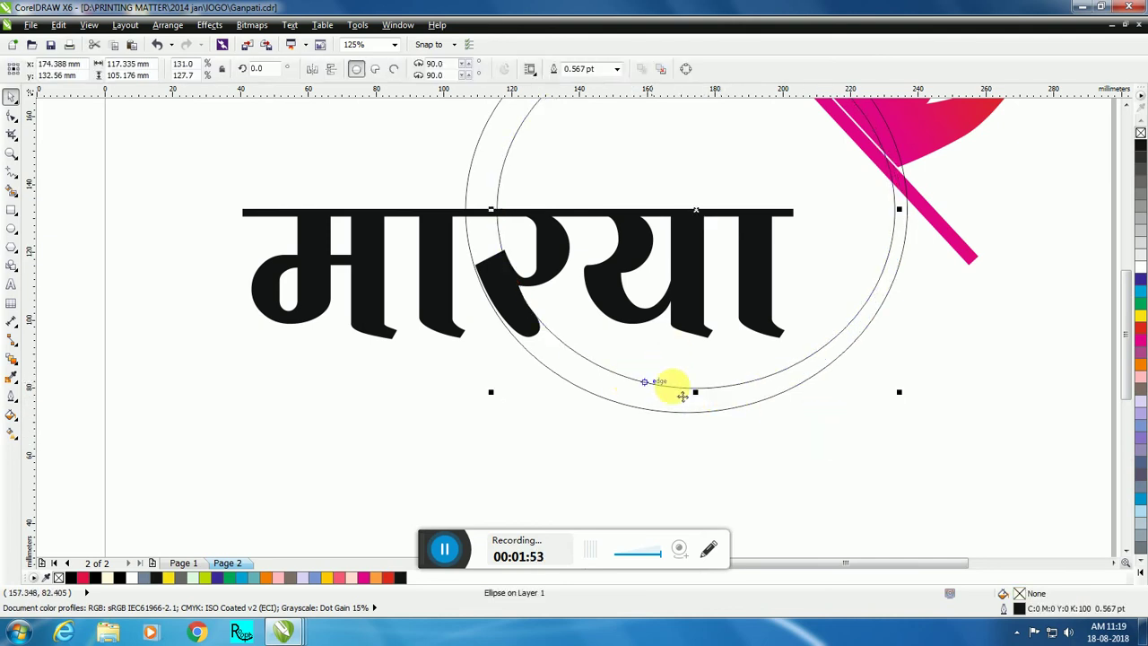
{"action": "left_click", "coordinate": [654, 433]}
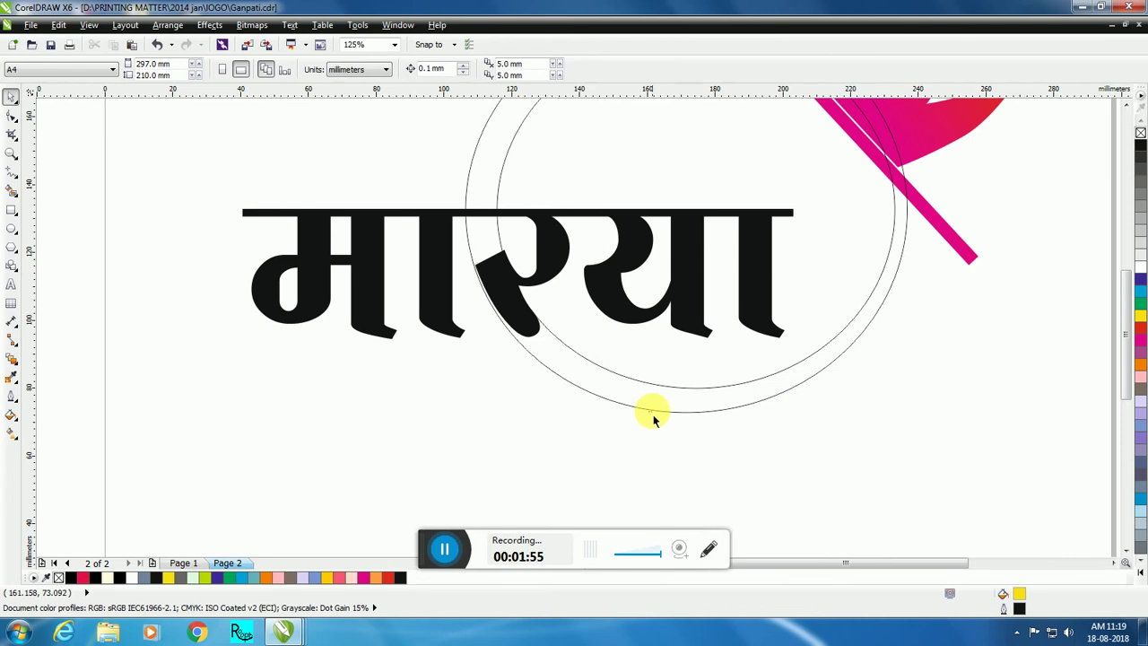
{"action": "left_click", "coordinate": [660, 411]}
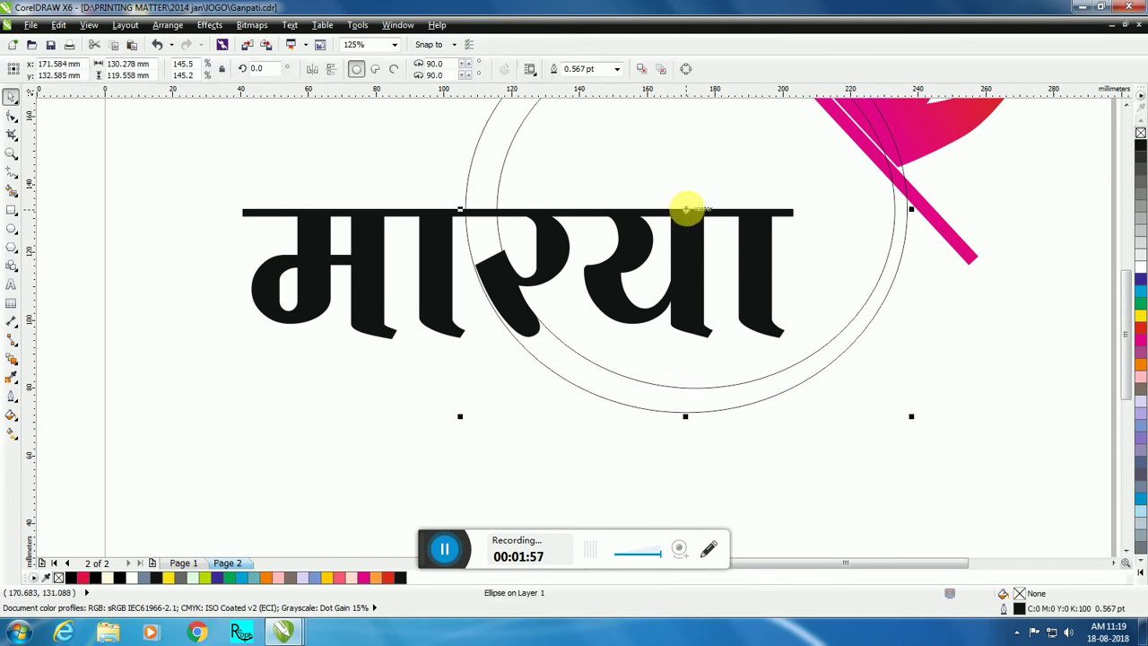
{"action": "left_click_drag", "start_coordinate": [700, 216], "coordinate": [690, 207]}
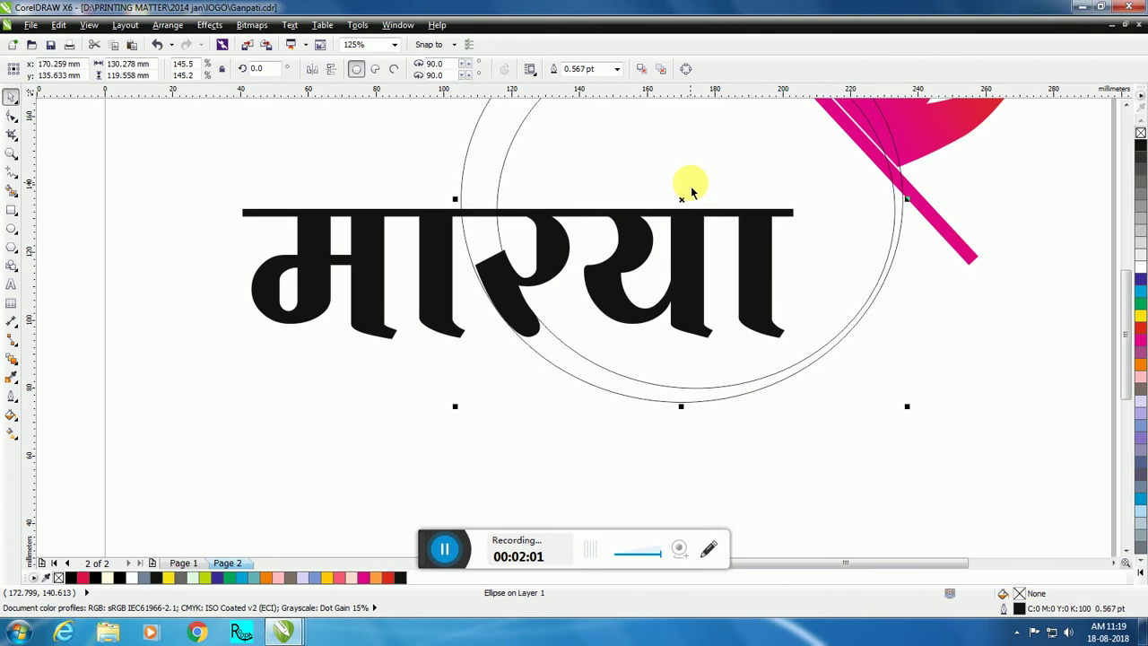
{"action": "left_click", "coordinate": [818, 430]}
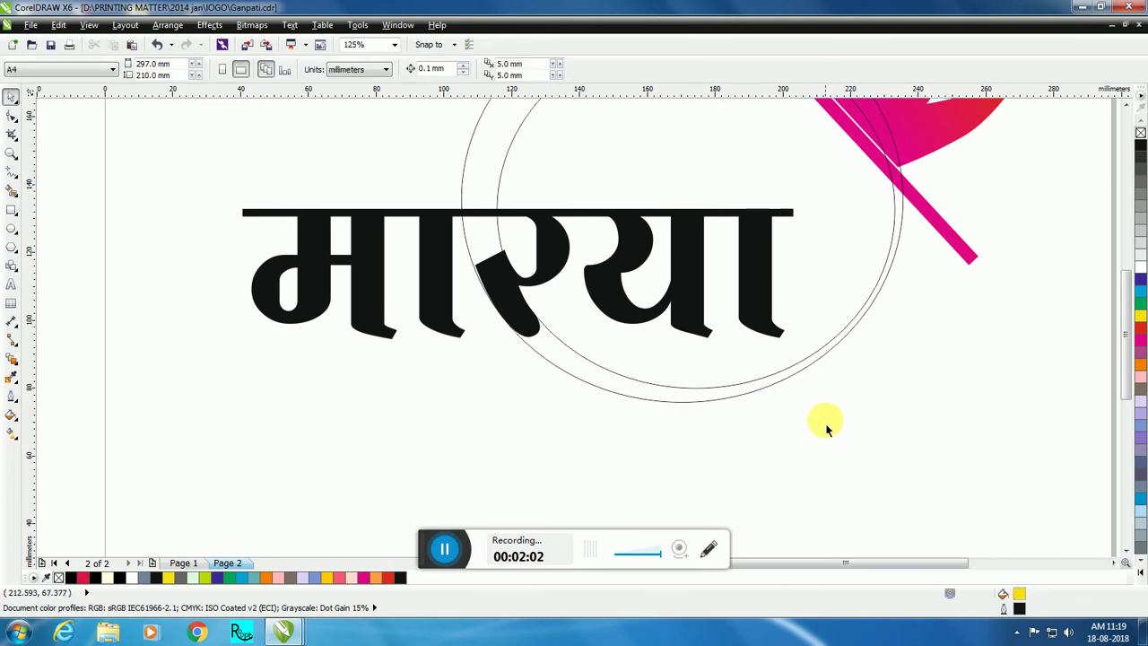
{"action": "left_click", "coordinate": [892, 239]}
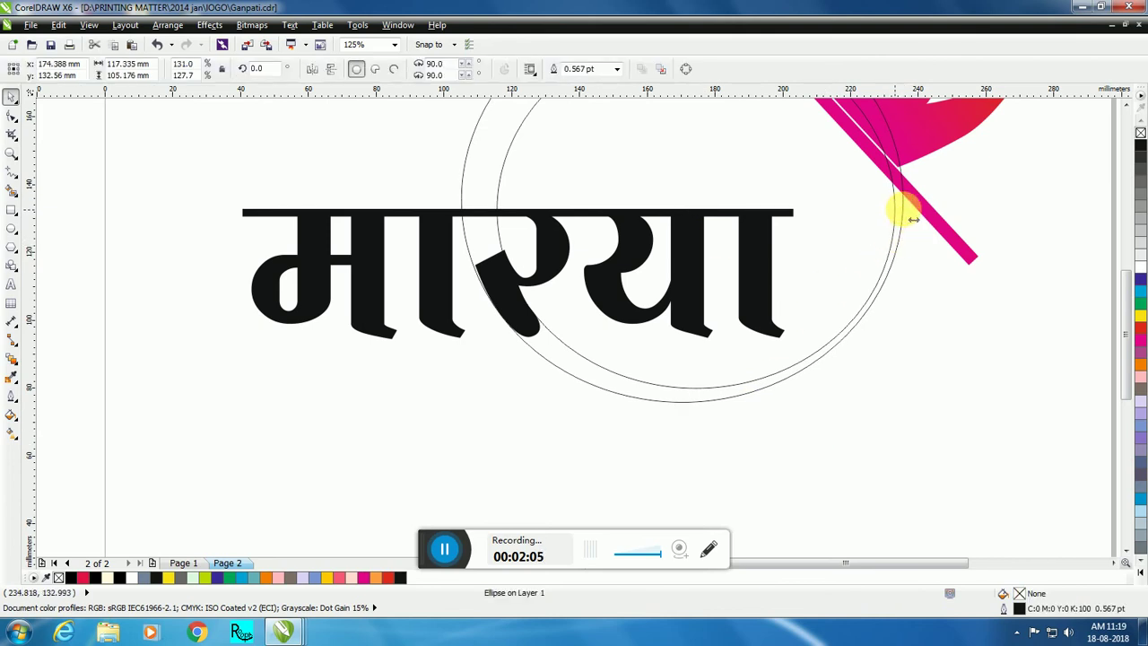
{"action": "left_click", "coordinate": [852, 403]}
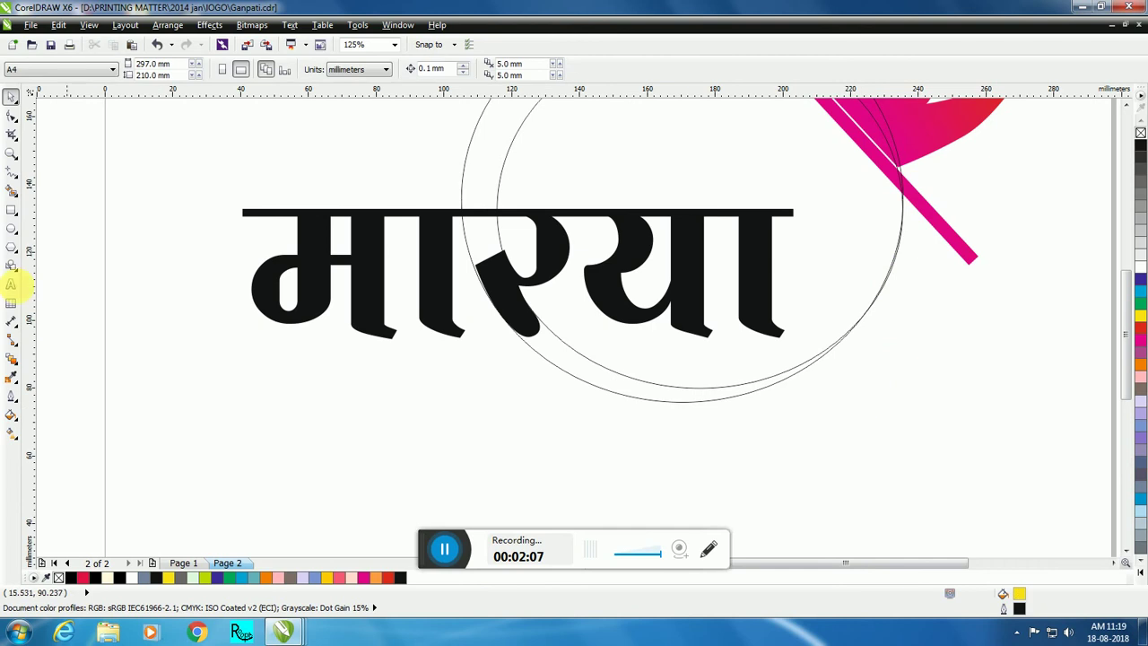
Step: Create a shape from the crescent area between the ellipses with Smart Fill and delete both ellipses
{"action": "left_click", "coordinate": [12, 196]}
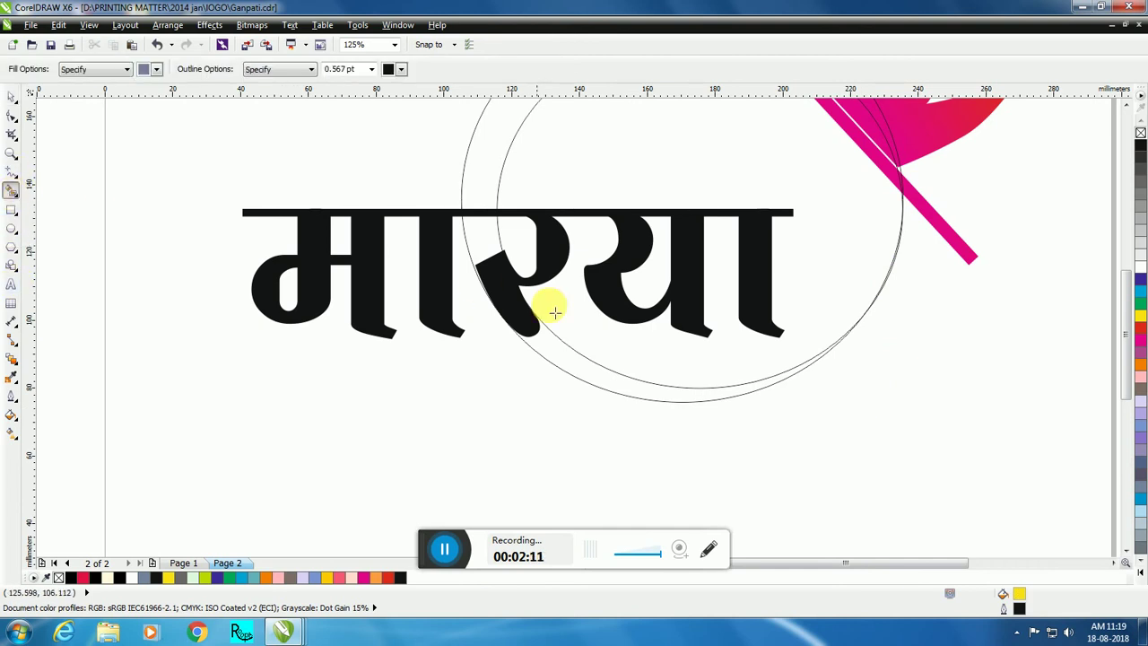
{"action": "left_click", "coordinate": [567, 357]}
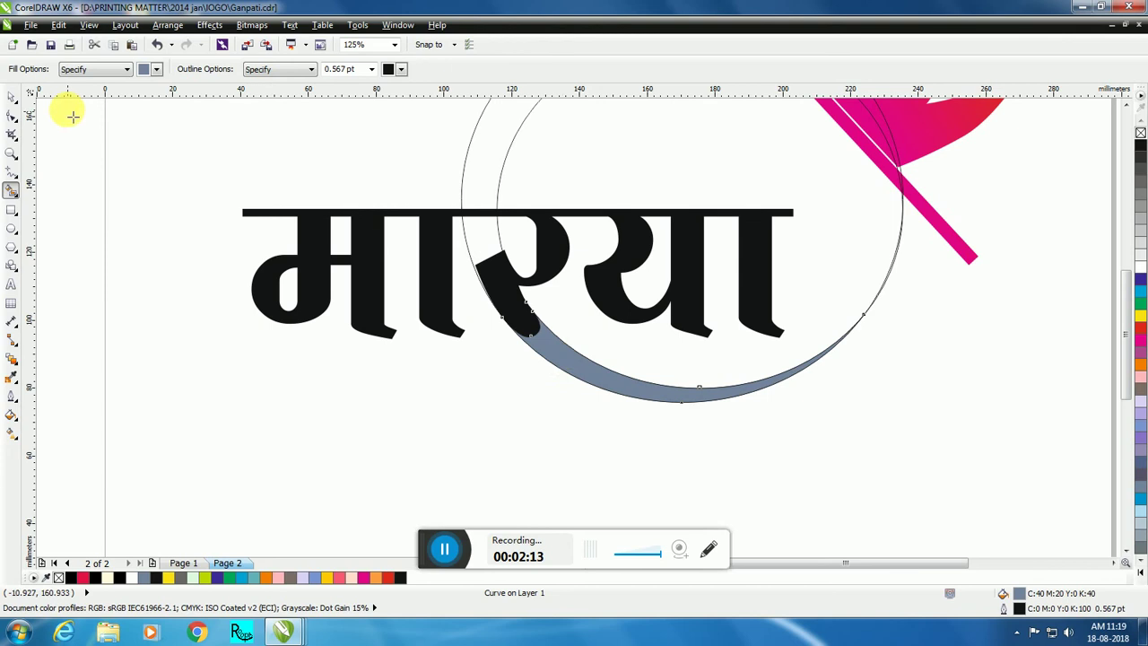
{"action": "left_click", "coordinate": [10, 96]}
{"action": "left_click", "coordinate": [382, 363]}
{"action": "left_click", "coordinate": [484, 159]}
{"action": "key", "text": "Delete"}
{"action": "left_click", "coordinate": [503, 179]}
{"action": "key", "text": "Delete"}
Step: Fill the crescent swoosh with black to match the letters and check its join with र
{"action": "left_click", "coordinate": [679, 371]}
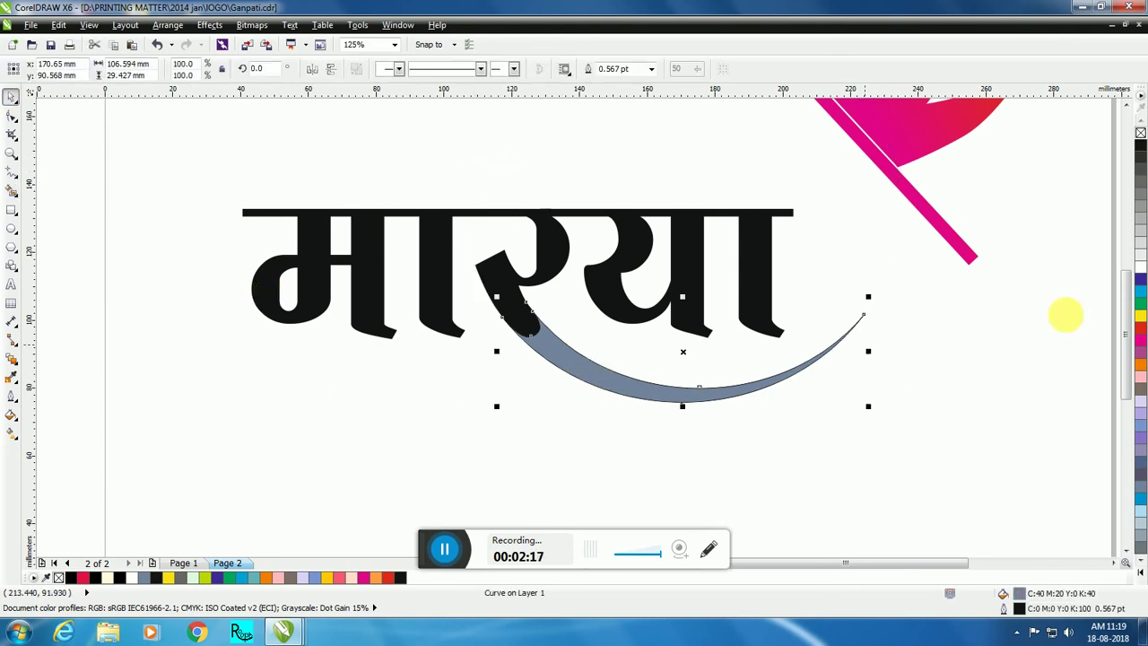
{"action": "left_click", "coordinate": [1139, 148]}
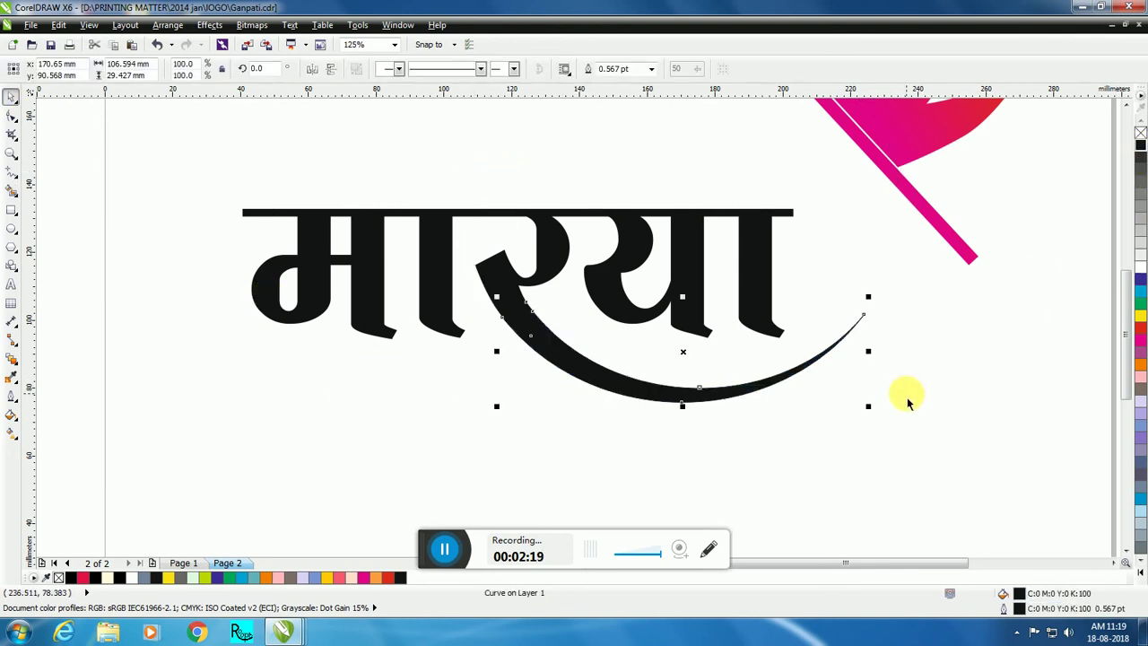
{"action": "left_click", "coordinate": [525, 339]}
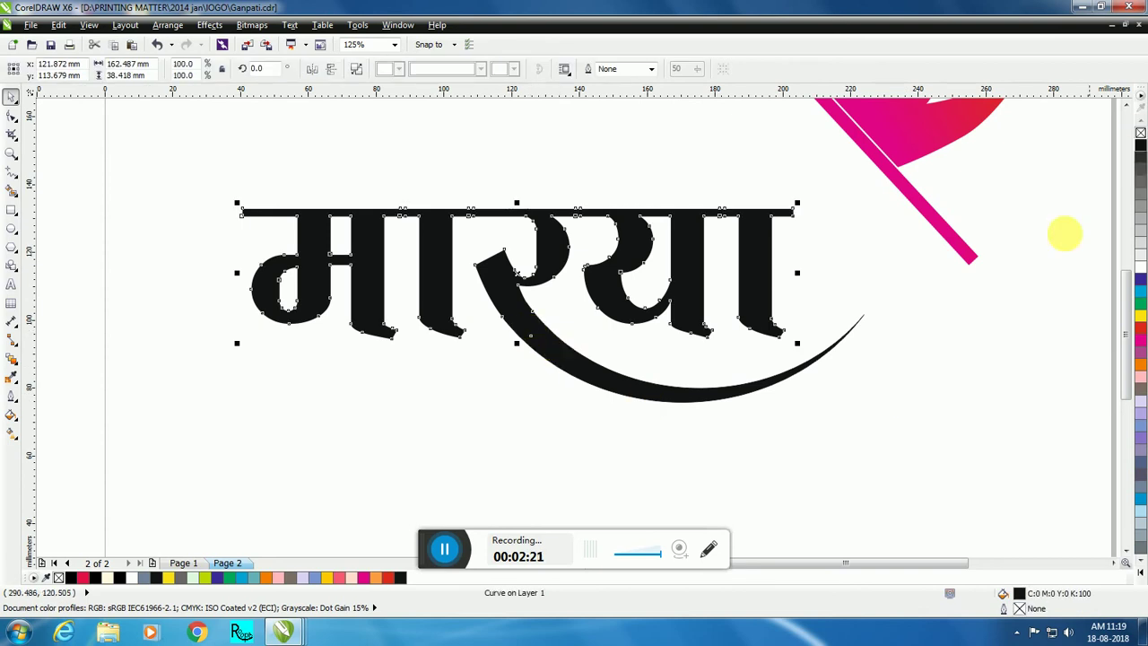
{"action": "left_click", "coordinate": [940, 369]}
{"action": "scroll", "coordinate": [527, 327], "scroll_direction": "up", "scroll_amount": 2}
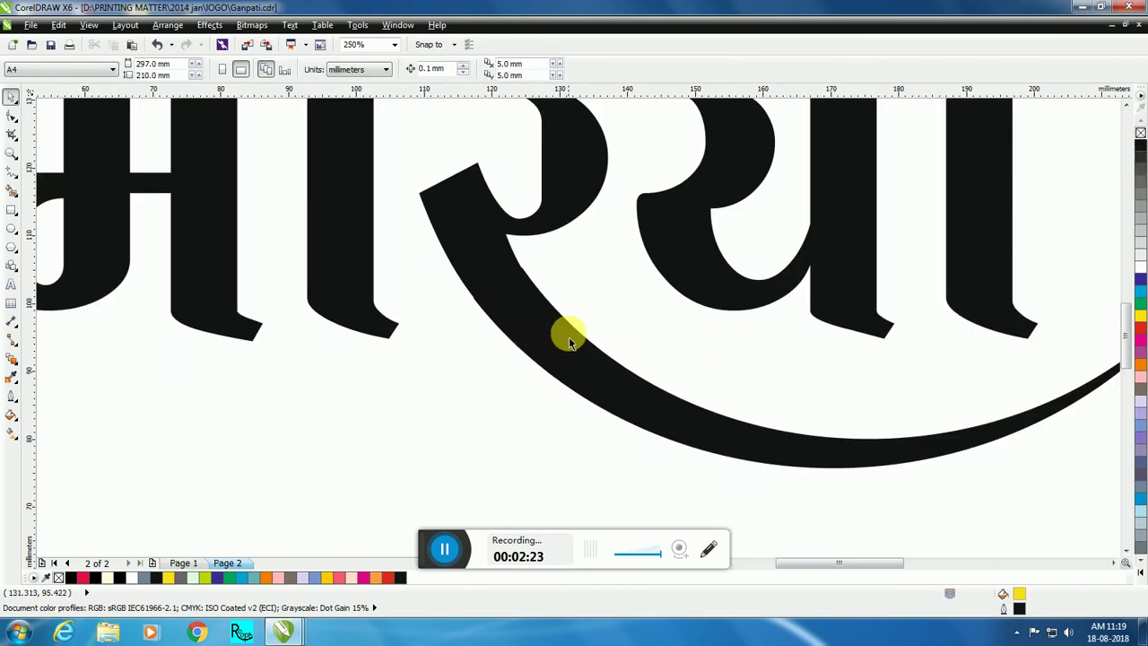
{"action": "scroll", "coordinate": [569, 348], "scroll_direction": "up", "scroll_amount": 1}
{"action": "scroll", "coordinate": [439, 358], "scroll_direction": "down", "scroll_amount": 3}
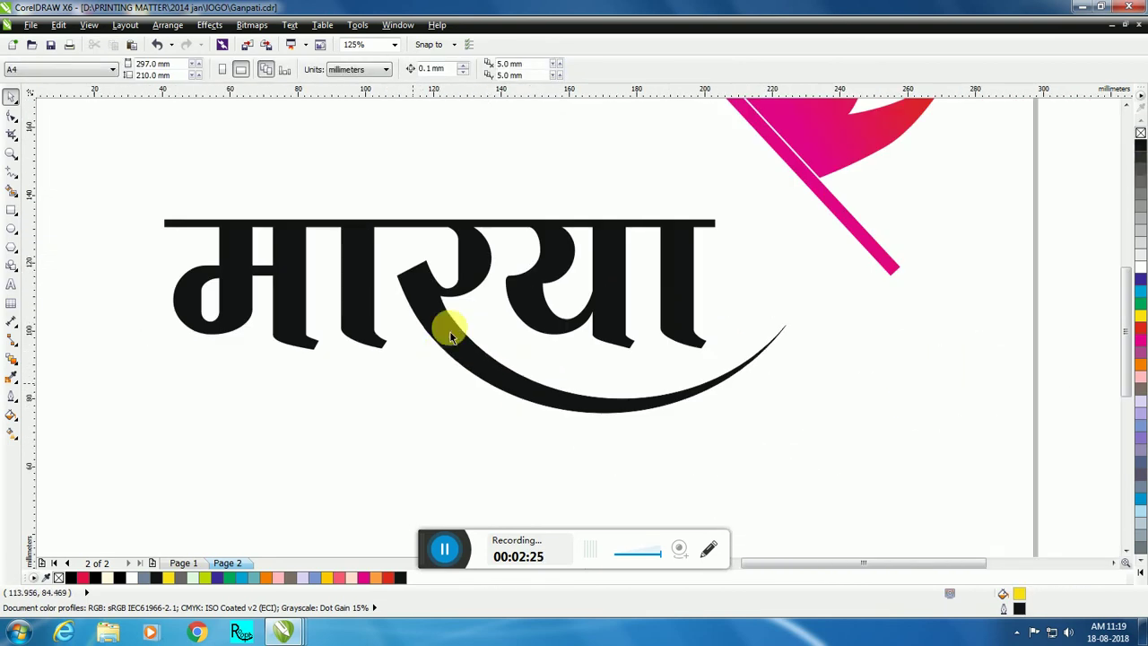
Step: Try to merge the lettering and the crescent swoosh into one shape with the shaping operations, undoing each attempt
{"action": "left_click", "coordinate": [435, 316]}
{"action": "left_click", "coordinate": [499, 377], "text": "shift"}
{"action": "left_click", "coordinate": [441, 70]}
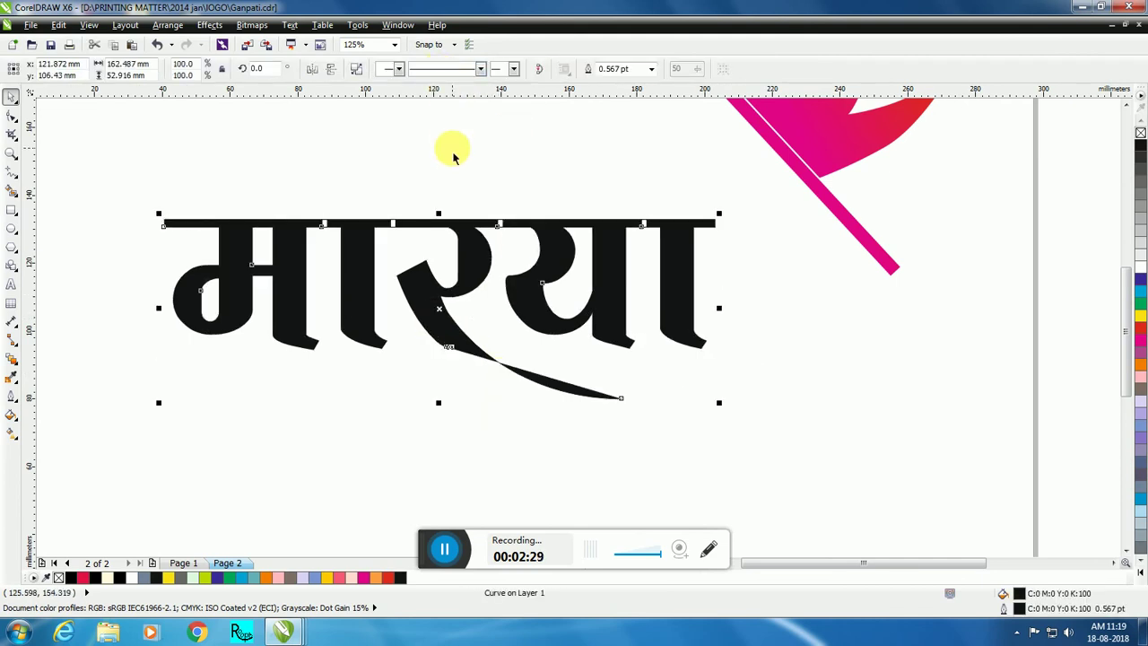
{"action": "key", "text": "ctrl+z"}
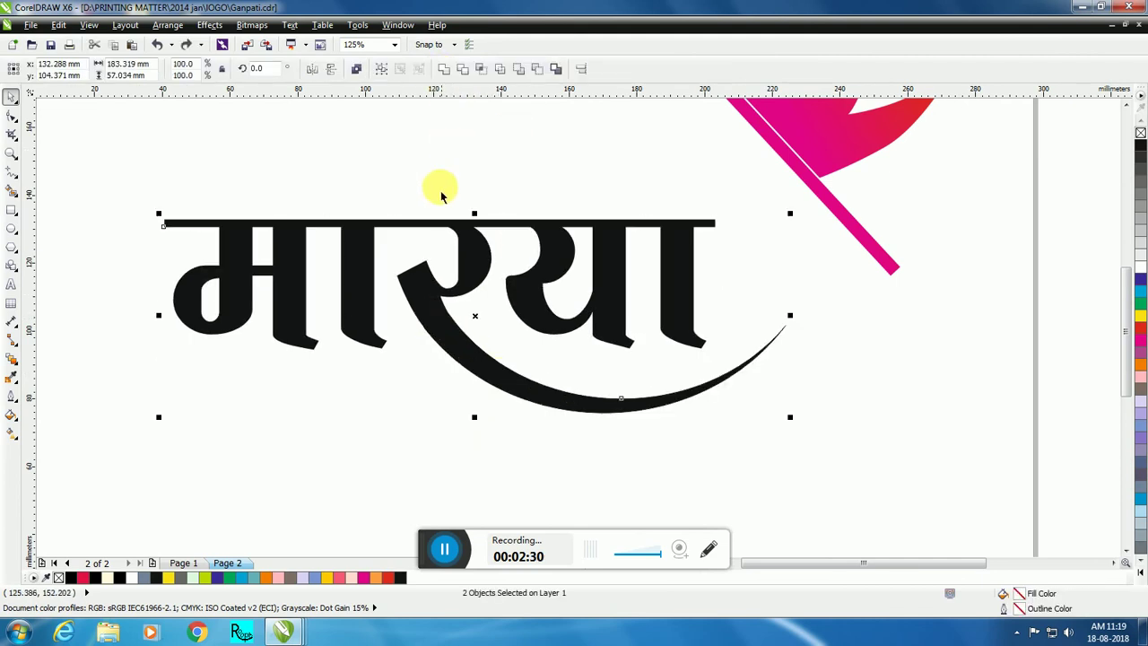
{"action": "left_click", "coordinate": [452, 70]}
{"action": "key", "text": "ctrl+z"}
{"action": "left_click", "coordinate": [465, 72]}
{"action": "key", "text": "ctrl+z"}
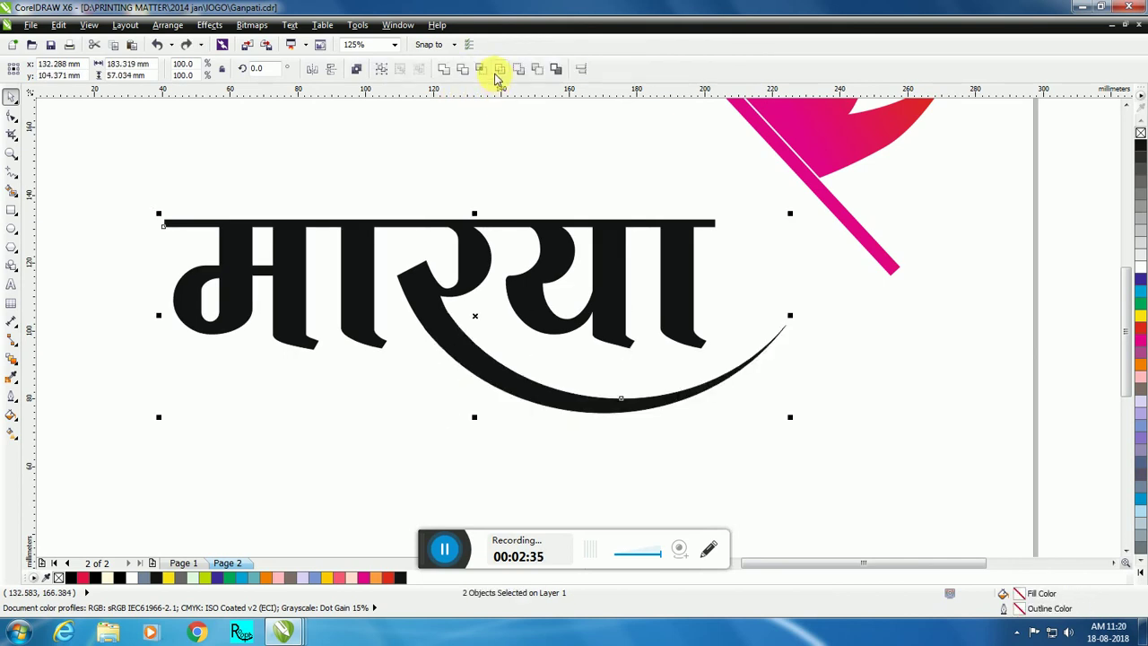
{"action": "left_click", "coordinate": [481, 70]}
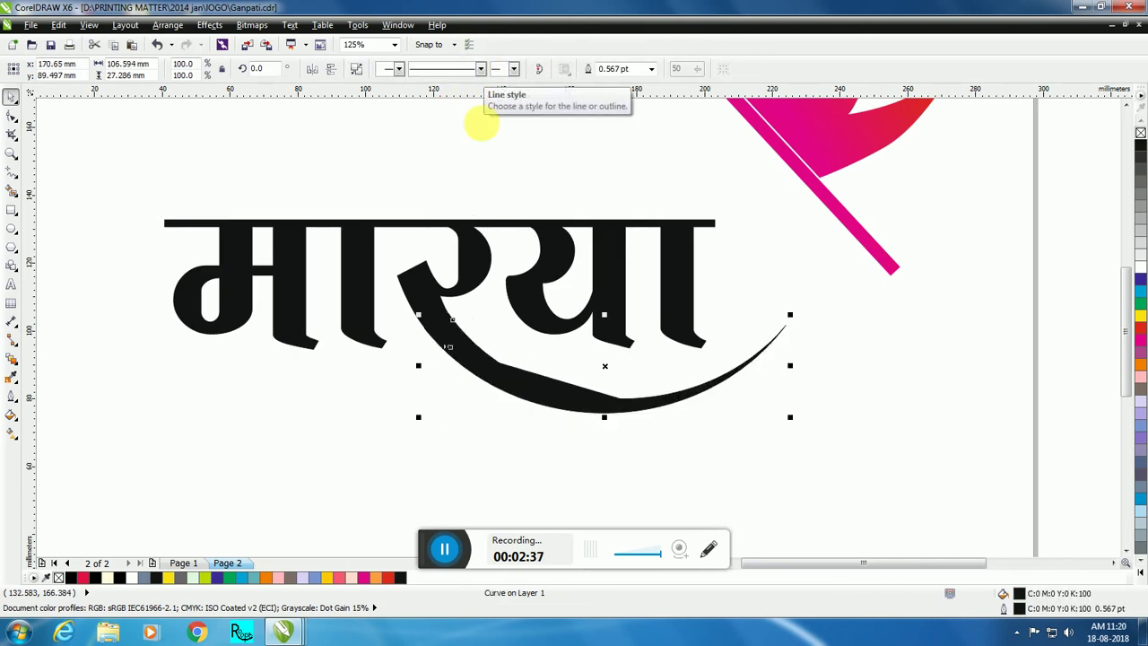
{"action": "left_click", "coordinate": [485, 128]}
Step: Select the crescent swoosh together with the lettering and group the two objects
{"action": "left_click", "coordinate": [583, 405]}
{"action": "left_click", "coordinate": [530, 308], "text": "shift"}
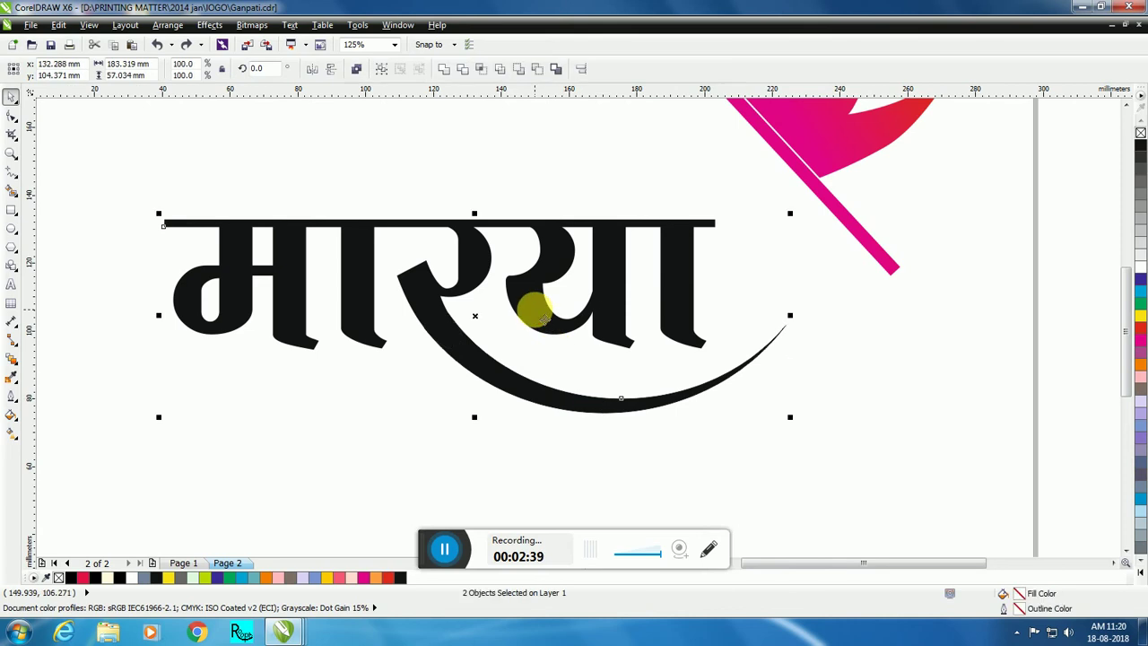
{"action": "right_click", "coordinate": [530, 308]}
{"action": "left_click", "coordinate": [568, 78]}
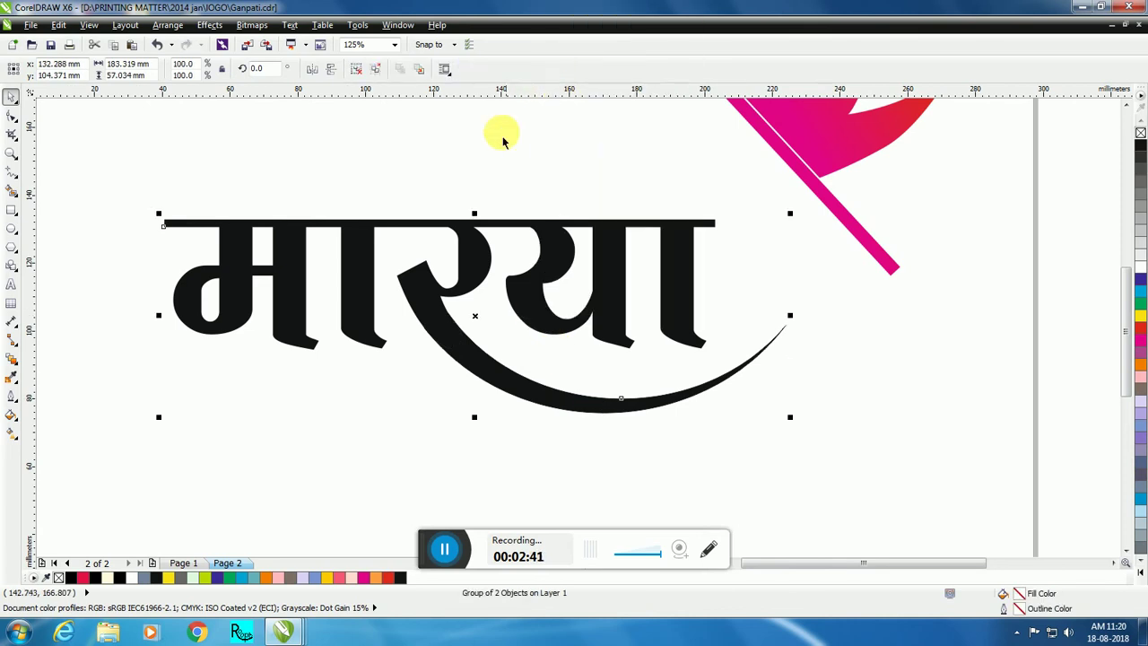
Step: Fill the grouped lettering and swoosh with red and give them a matching red hairline outline
{"action": "left_click", "coordinate": [1142, 332]}
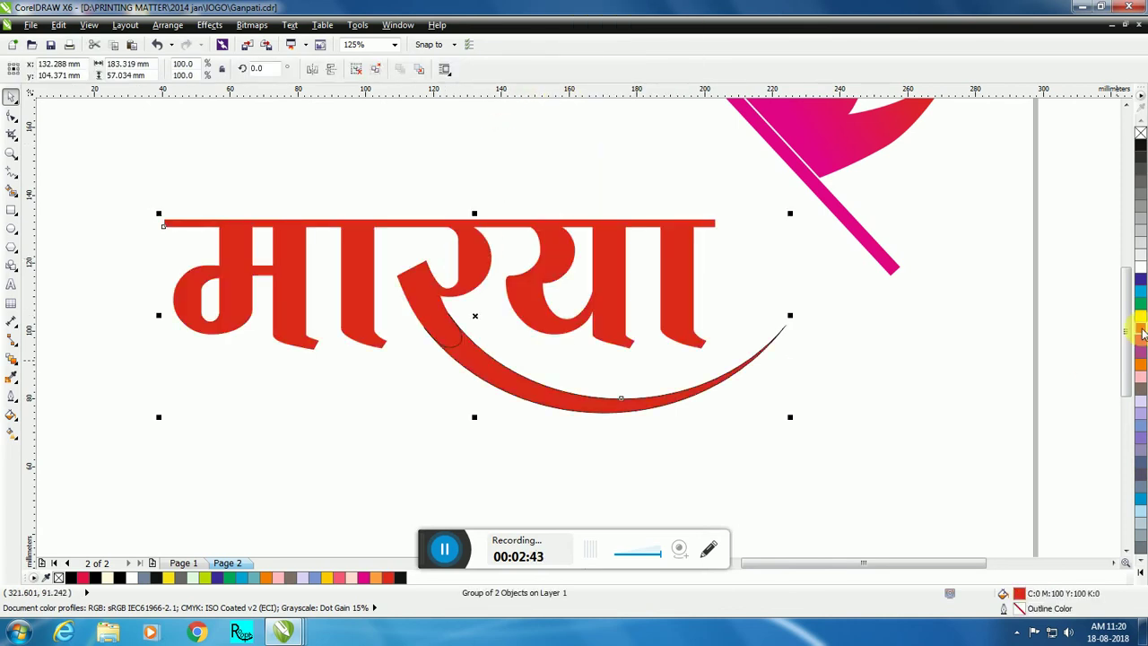
{"action": "right_click", "coordinate": [1142, 133]}
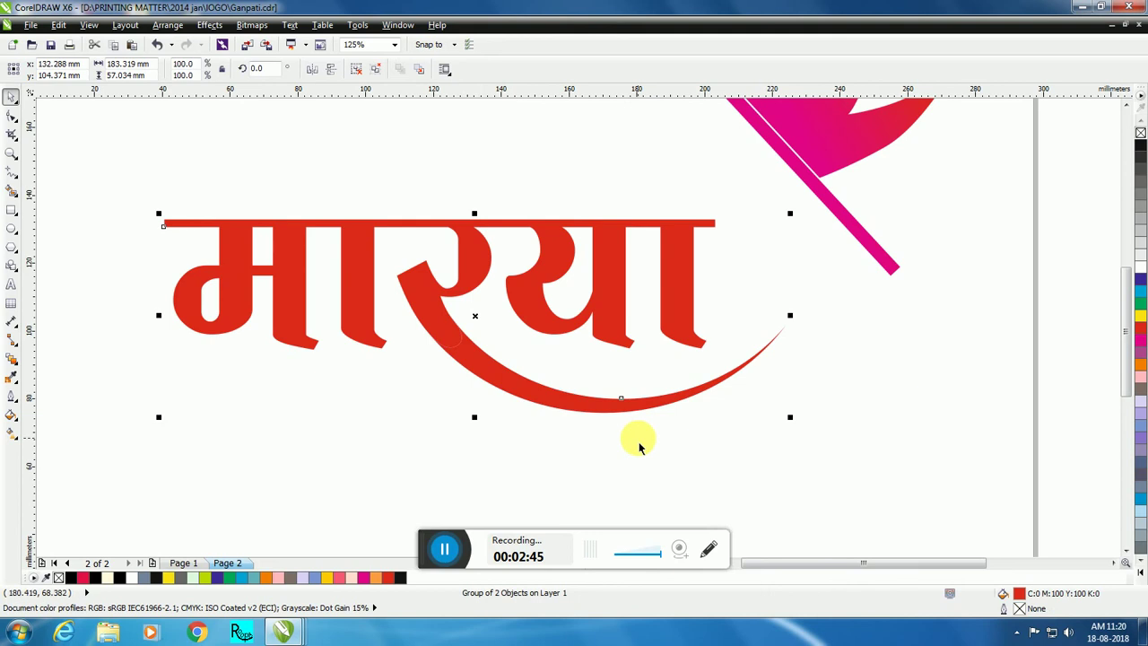
{"action": "right_click", "coordinate": [1139, 328]}
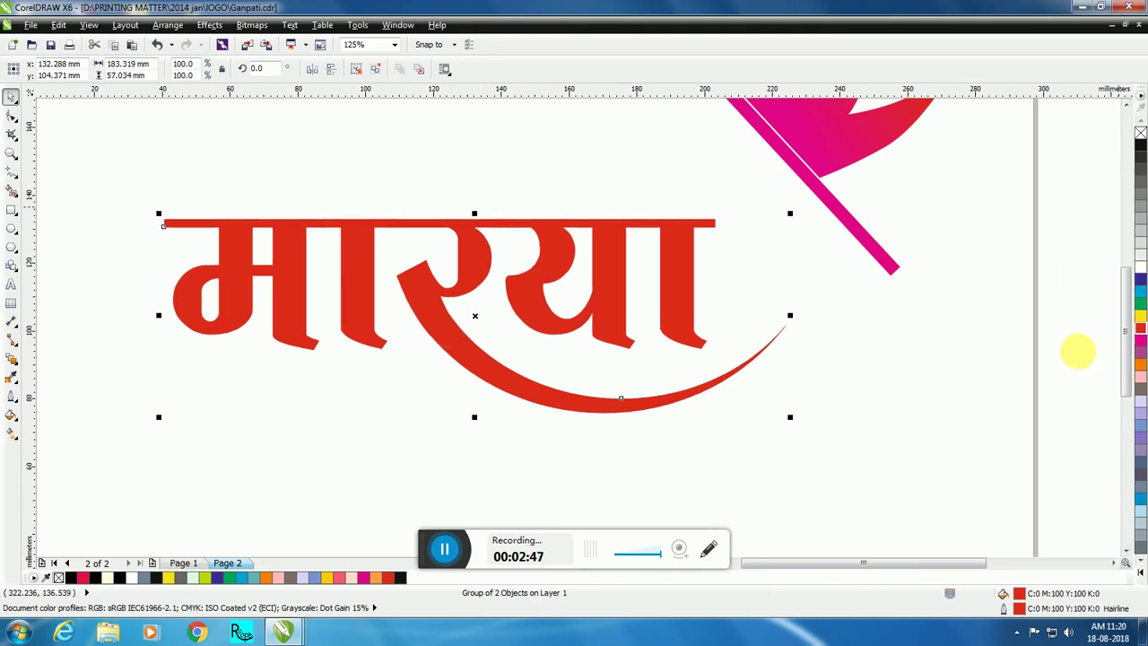
{"action": "left_click", "coordinate": [884, 410]}
Step: Apply a vertical linear gradient from blue at the headline to red at the swoosh, and remove the group's outline
{"action": "left_click", "coordinate": [499, 367]}
{"action": "left_click", "coordinate": [11, 431]}
{"action": "left_click_drag", "start_coordinate": [480, 246], "coordinate": [475, 359]}
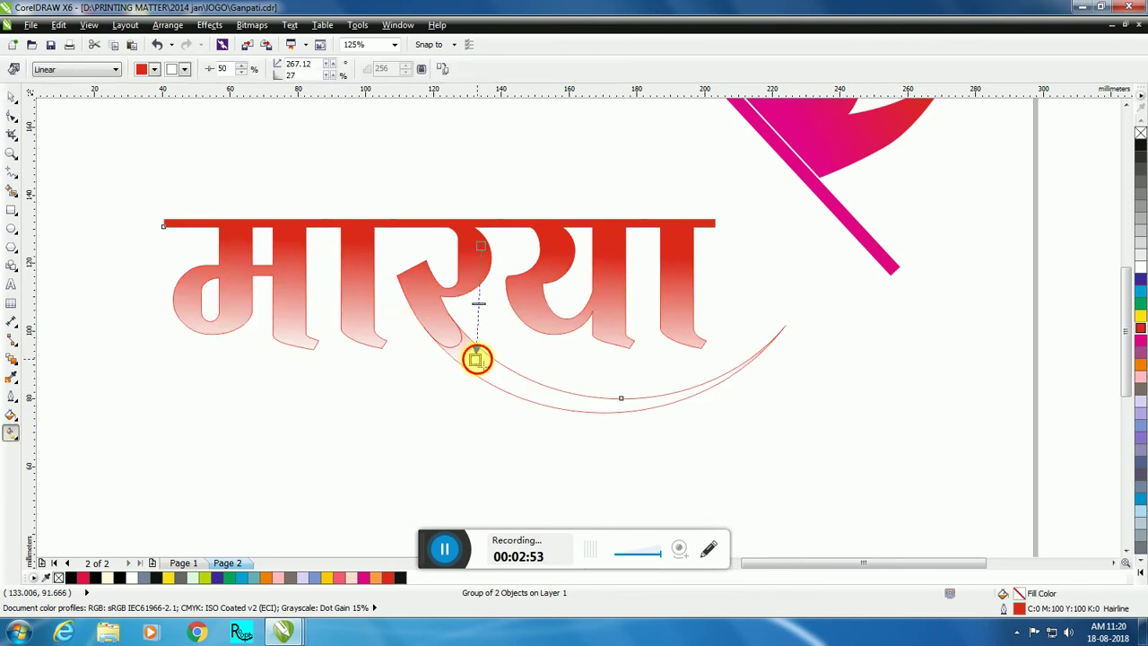
{"action": "left_click", "coordinate": [1141, 333]}
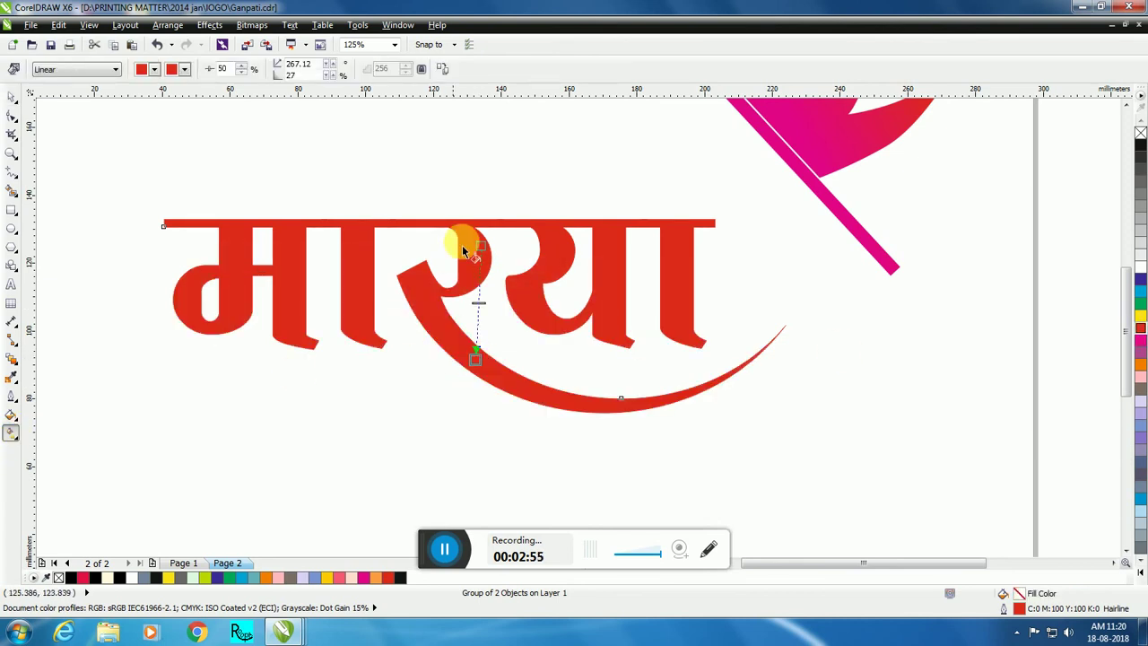
{"action": "left_click", "coordinate": [1140, 279]}
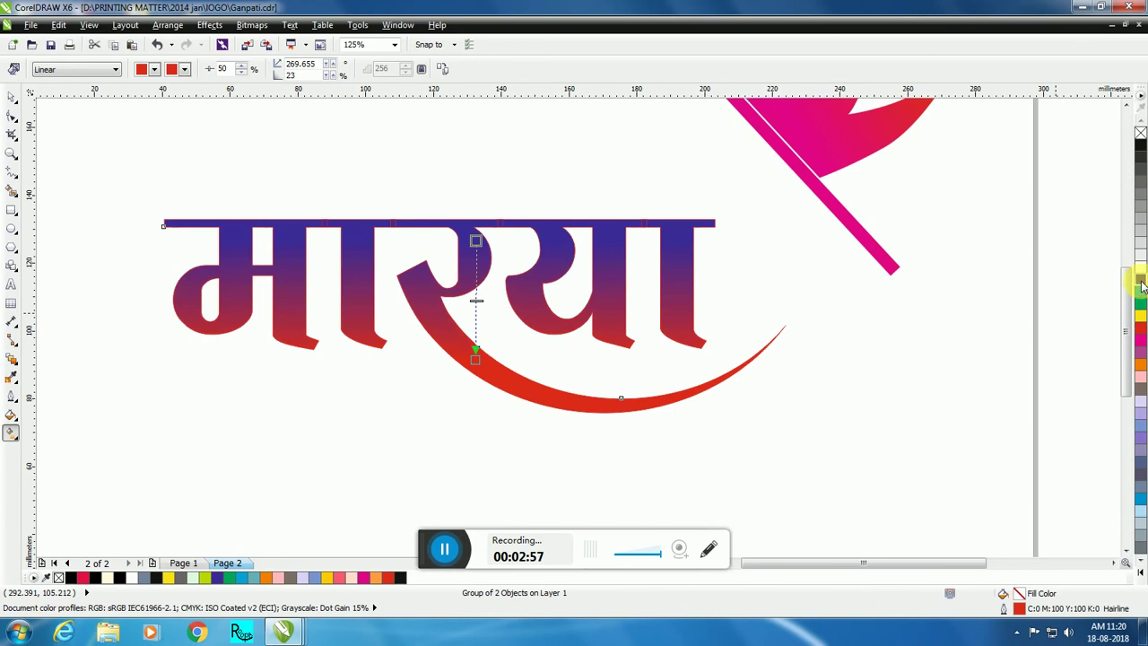
{"action": "right_click", "coordinate": [1141, 132]}
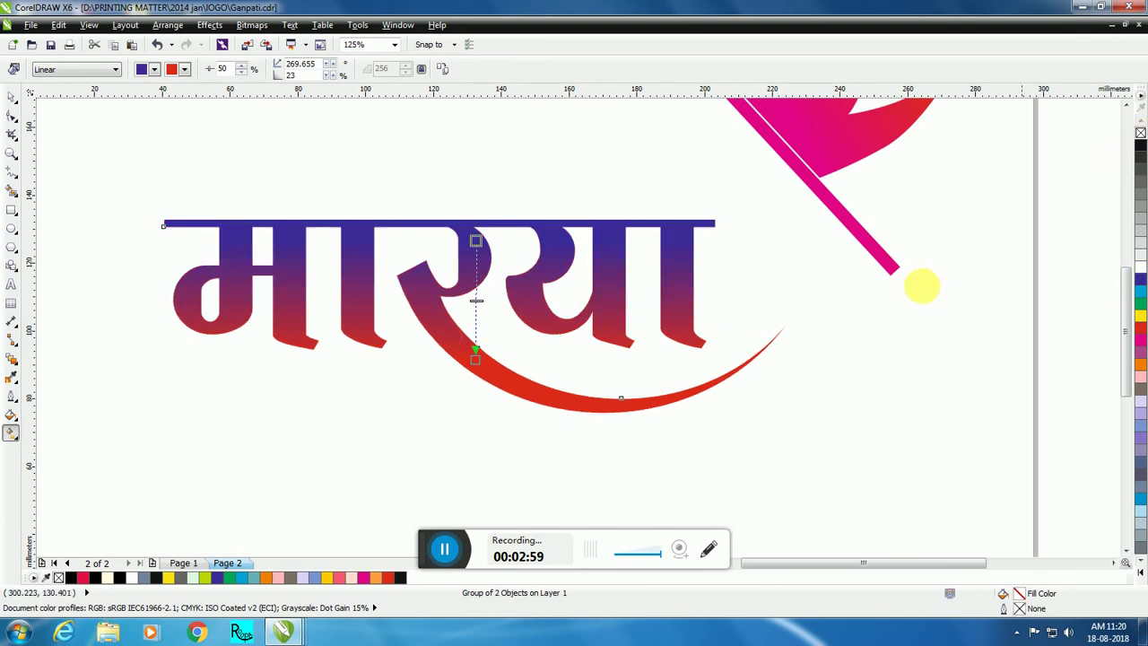
Step: Change the lower colour of the word's gradient to magenta after trying yellow
{"action": "left_click", "coordinate": [475, 360]}
{"action": "left_click", "coordinate": [1140, 318]}
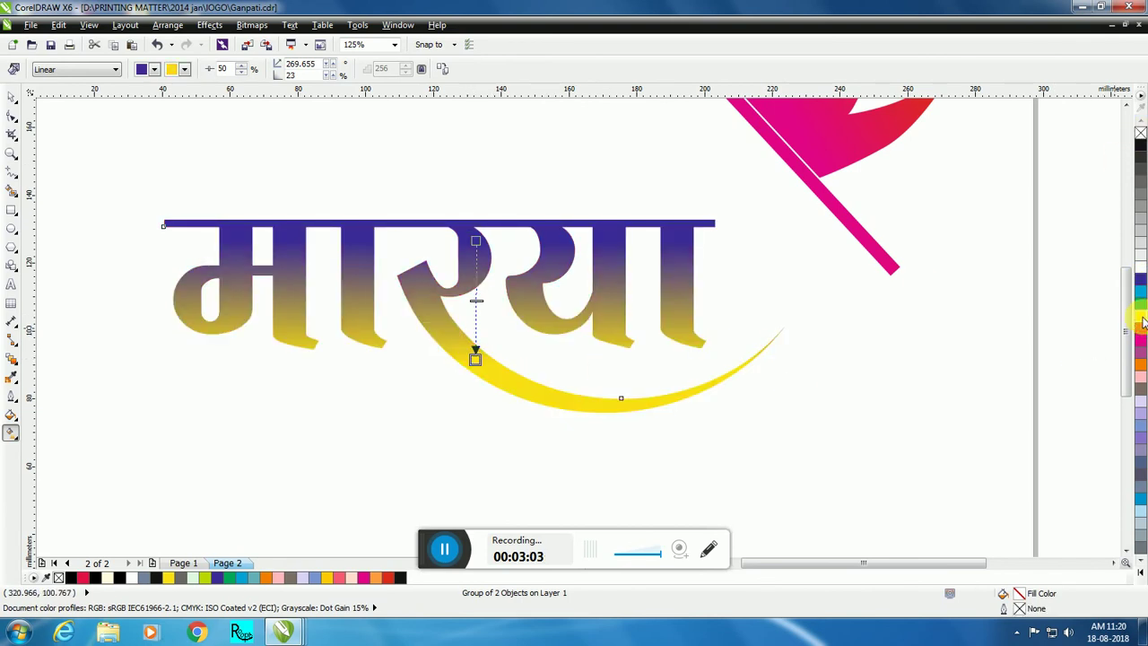
{"action": "left_click", "coordinate": [1142, 342]}
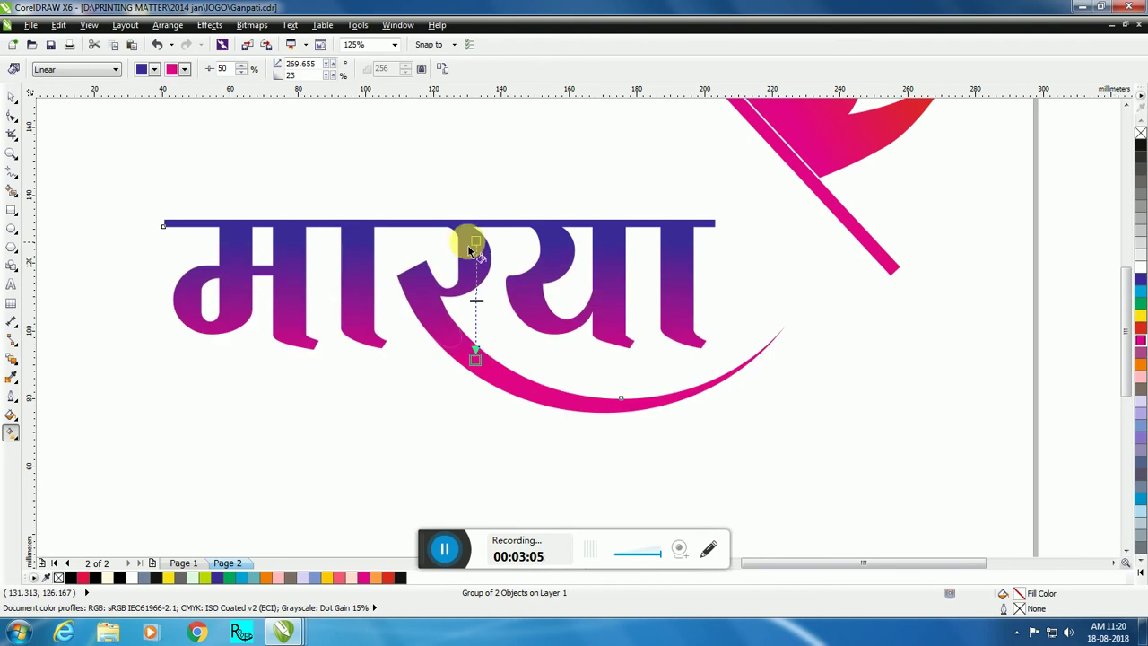
{"action": "left_click", "coordinate": [12, 98]}
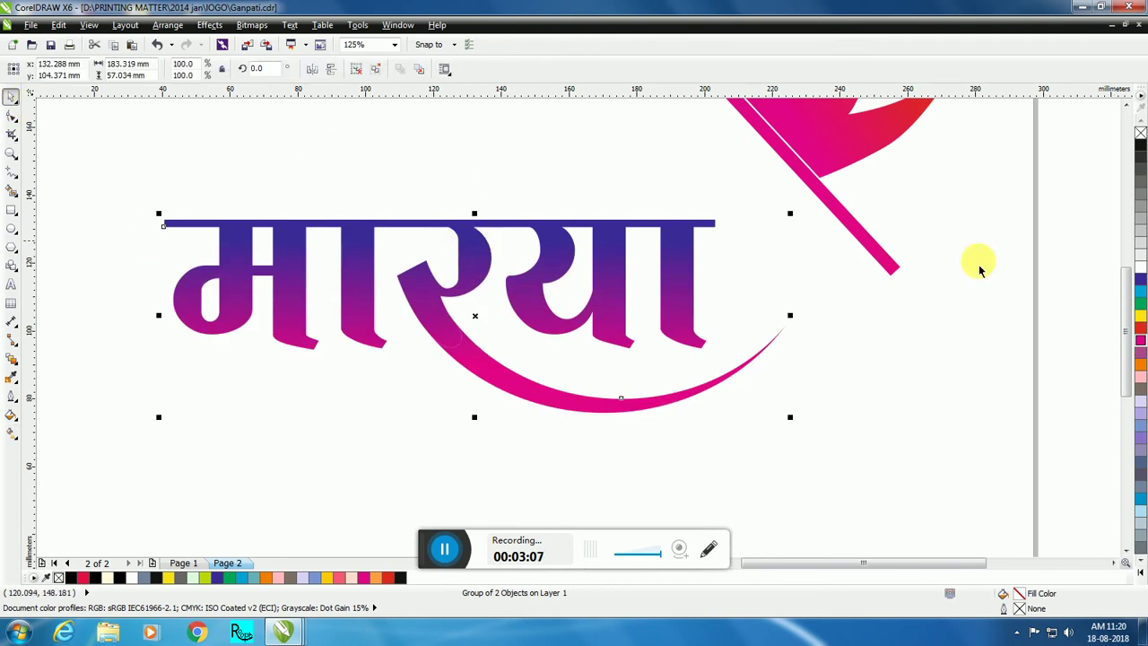
{"action": "left_click", "coordinate": [436, 379]}
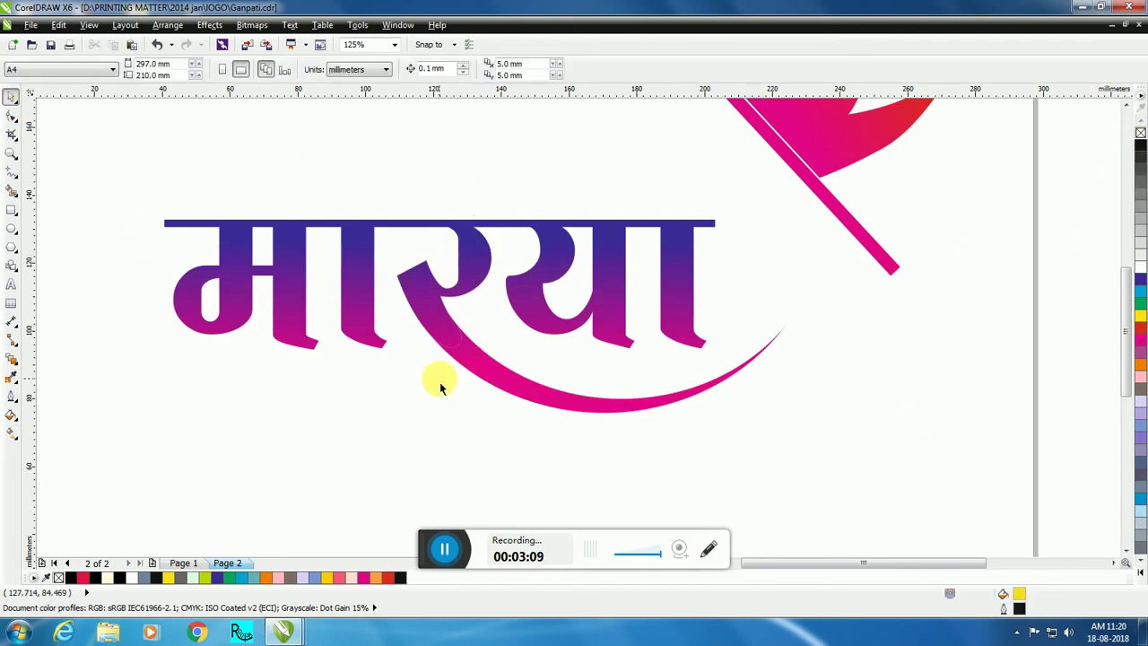
{"action": "scroll", "coordinate": [435, 379], "scroll_direction": "down", "scroll_amount": 2}
{"action": "scroll", "coordinate": [425, 380], "scroll_direction": "up", "scroll_amount": 2}
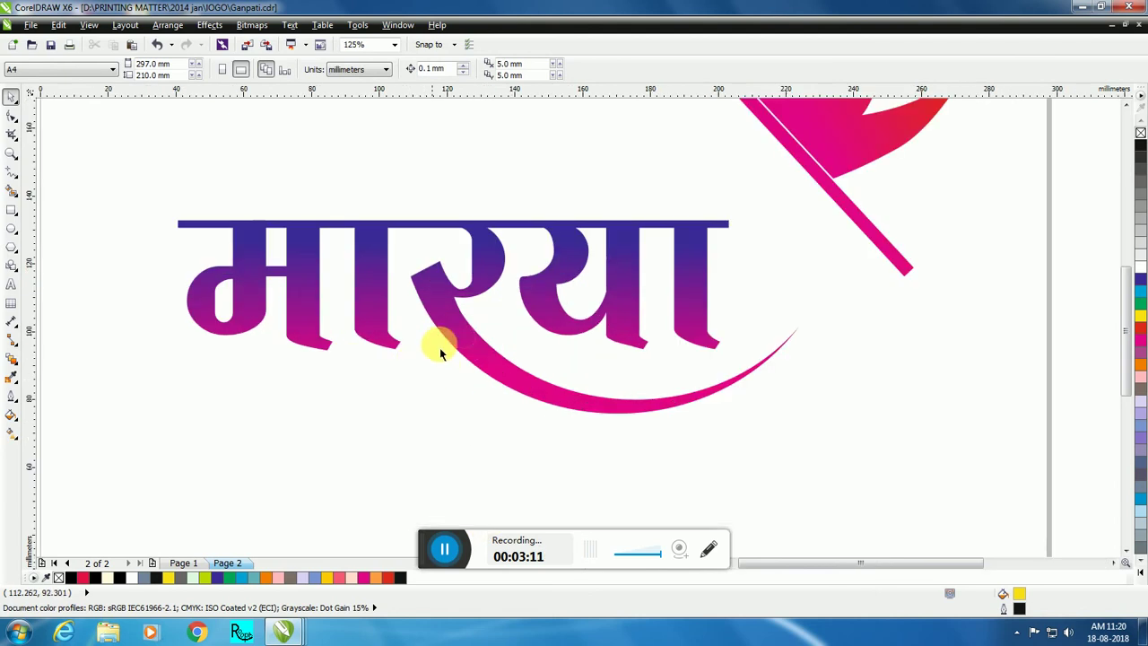
{"action": "left_click", "coordinate": [465, 337]}
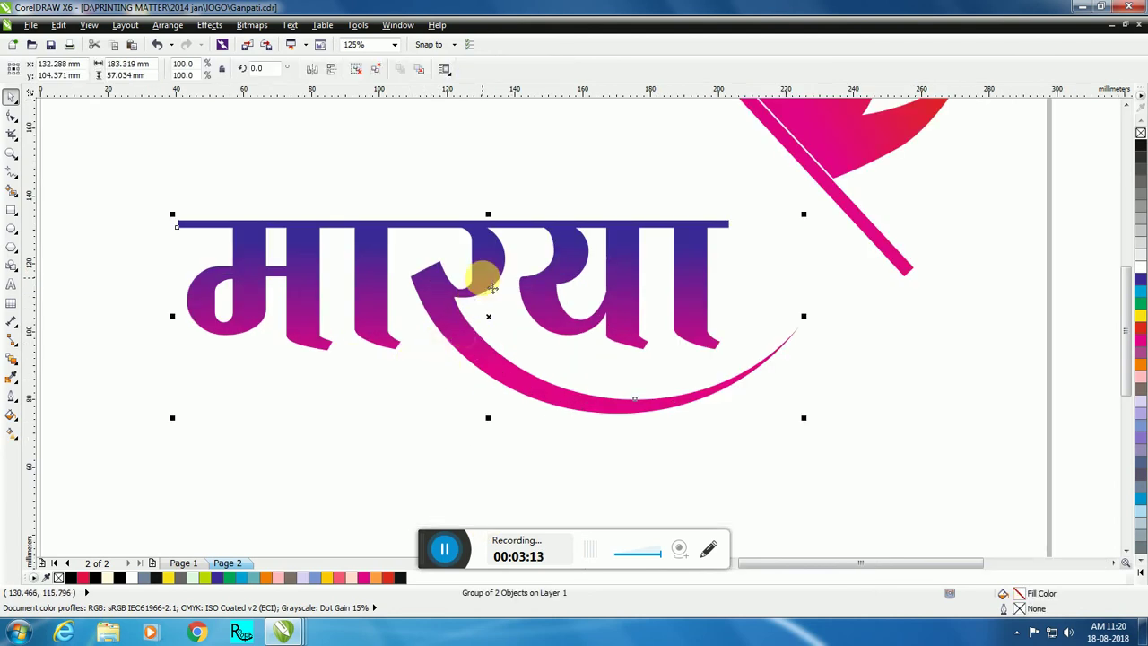
{"action": "left_click", "coordinate": [413, 392]}
Step: Move the flag onto the word and scale it down slightly so its pole crosses the headline above मा as the vowel stroke
{"action": "left_click_drag", "start_coordinate": [817, 175], "coordinate": [404, 266]}
{"action": "scroll", "coordinate": [404, 274], "scroll_direction": "down", "scroll_amount": 1}
{"action": "mouse_move", "coordinate": [374, 215]}
{"action": "left_mouse_down"}
{"action": "mouse_move", "coordinate": [361, 215]}
{"action": "mouse_move", "coordinate": [366, 204]}
{"action": "left_mouse_up"}
{"action": "left_click_drag", "start_coordinate": [461, 300], "coordinate": [439, 279]}
{"action": "left_click_drag", "start_coordinate": [367, 190], "coordinate": [370, 197]}
{"action": "left_click", "coordinate": [476, 189]}
{"action": "left_click", "coordinate": [370, 215]}
{"action": "scroll", "coordinate": [367, 220], "scroll_direction": "up", "scroll_amount": 2}
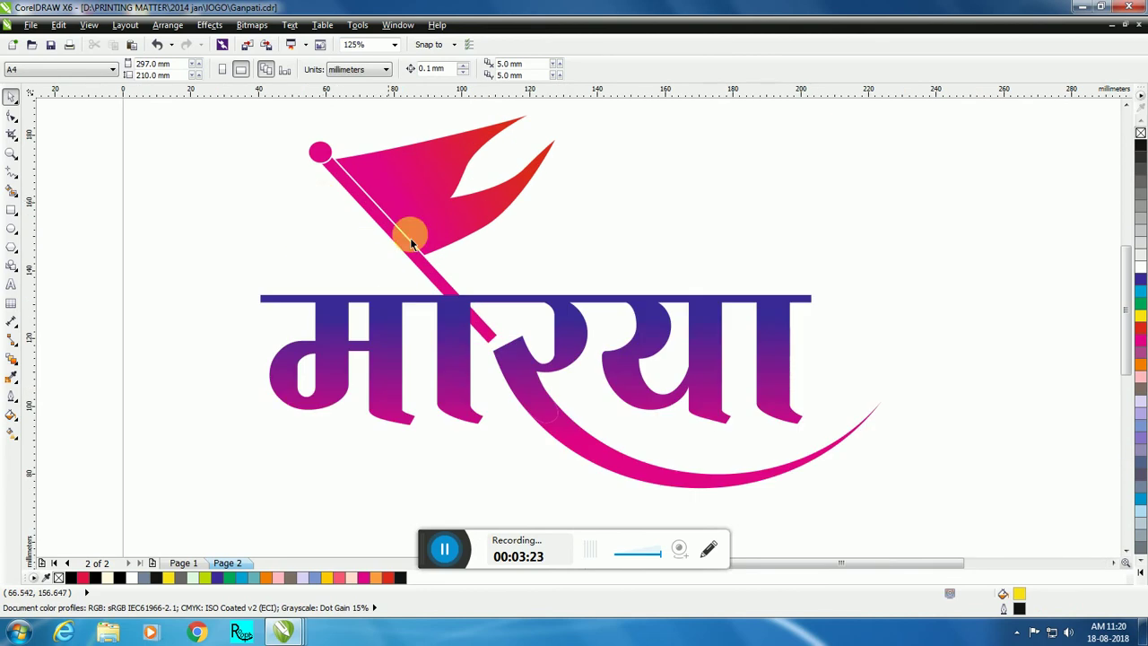
{"action": "mouse_move", "coordinate": [401, 251]}
{"action": "left_mouse_down"}
{"action": "mouse_move", "coordinate": [386, 238]}
{"action": "mouse_move", "coordinate": [403, 231]}
{"action": "mouse_move", "coordinate": [406, 246]}
{"action": "left_mouse_up"}
{"action": "left_click", "coordinate": [499, 287]}
{"action": "scroll", "coordinate": [465, 321], "scroll_direction": "down", "scroll_amount": 2}
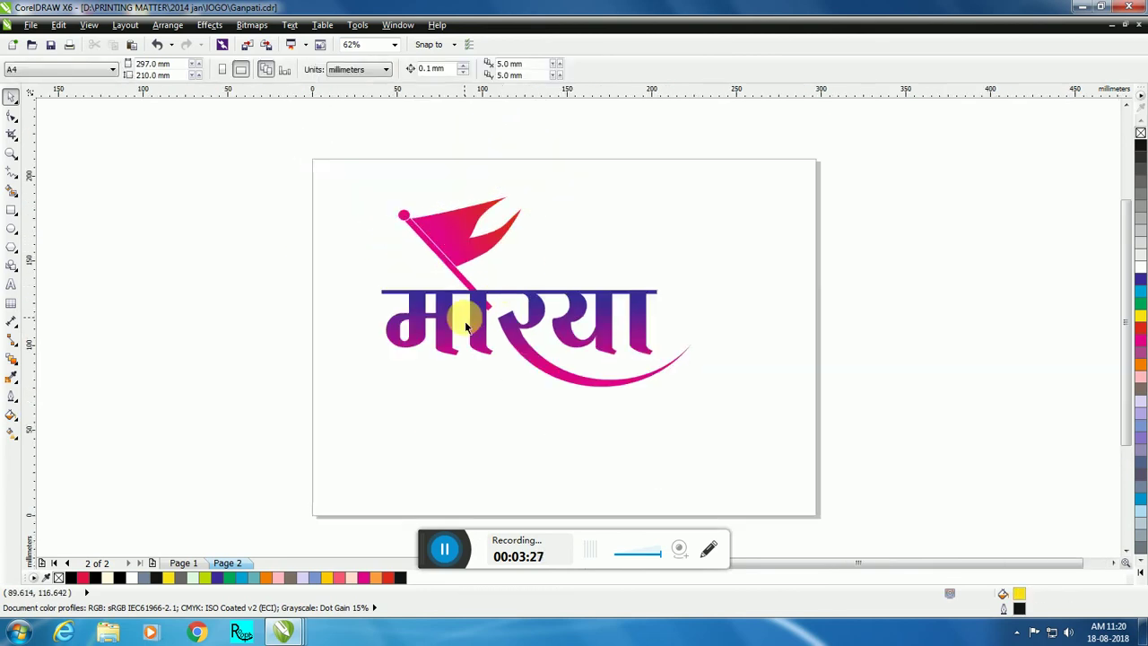
Step: Select the word and flag together and move the whole logo right and slightly down on the page
{"action": "left_click_drag", "start_coordinate": [282, 177], "coordinate": [687, 391]}
{"action": "left_click_drag", "start_coordinate": [653, 304], "coordinate": [692, 321]}
{"action": "left_click", "coordinate": [691, 278]}
Step: Open the image import and browse the Documents library and Downloads folder for suitable Ganesh artwork
{"action": "right_click", "coordinate": [216, 262]}
{"action": "left_click", "coordinate": [255, 324]}
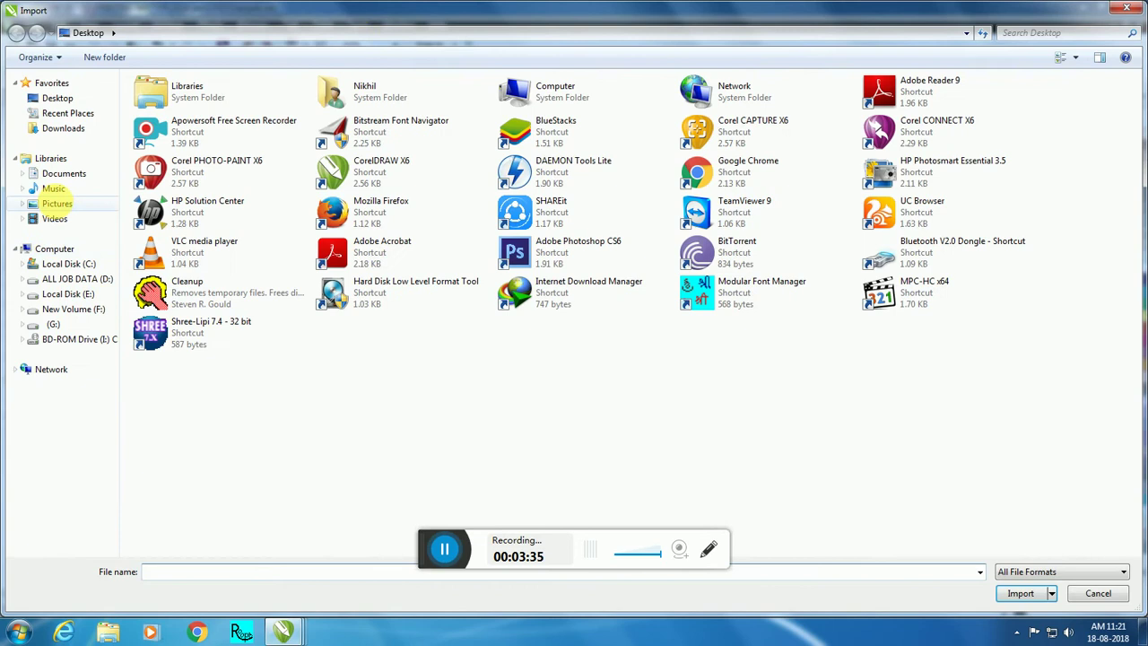
{"action": "left_click", "coordinate": [66, 176]}
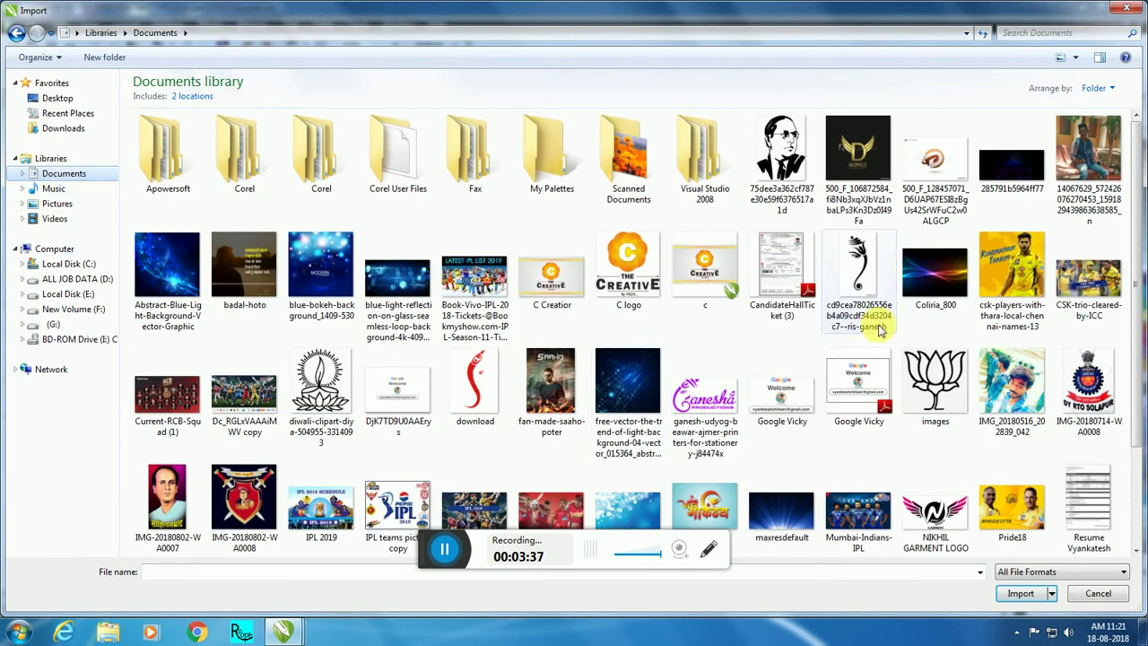
{"action": "left_click_drag", "start_coordinate": [1131, 200], "coordinate": [1141, 310]}
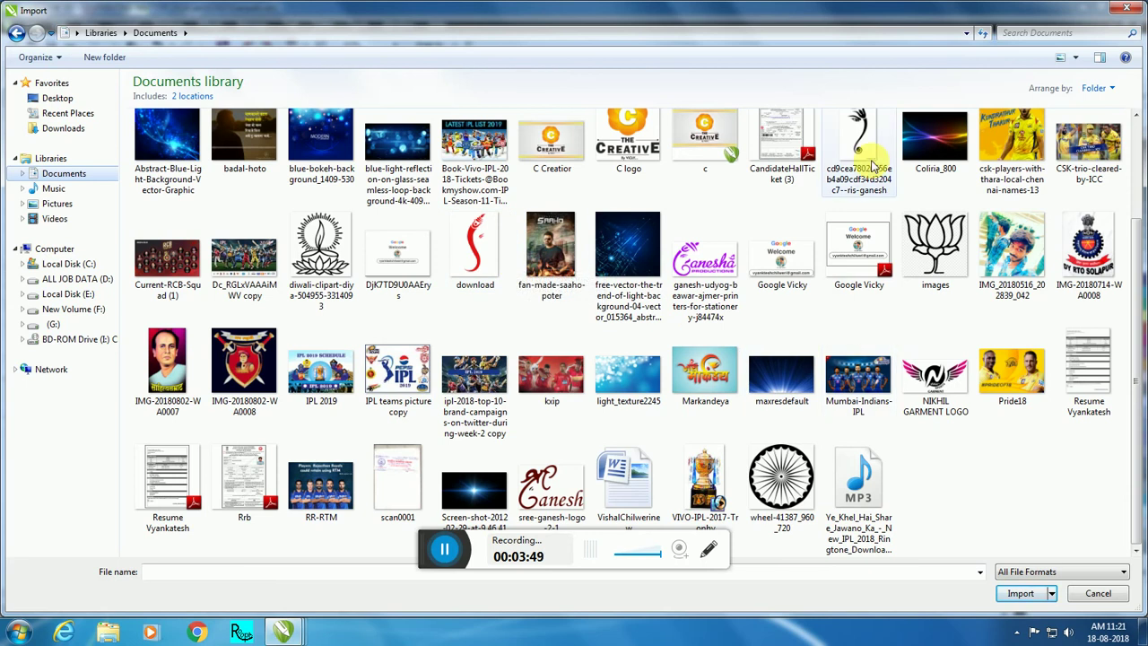
{"action": "left_click", "coordinate": [605, 373]}
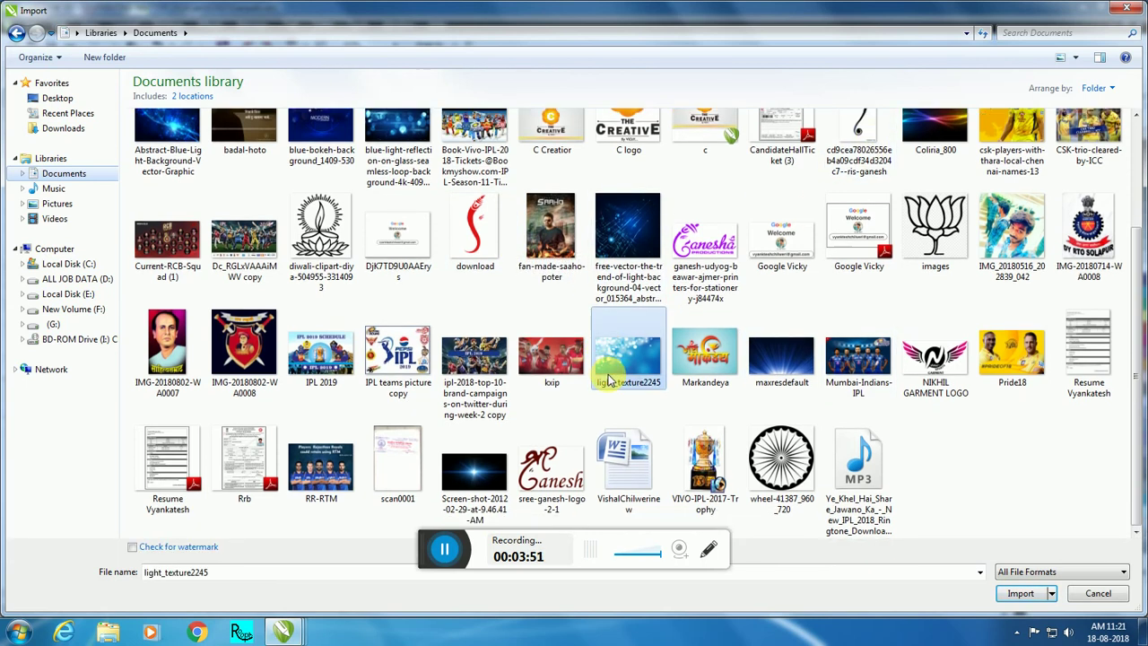
{"action": "mouse_move", "coordinate": [1136, 431]}
{"action": "left_mouse_down"}
{"action": "mouse_move", "coordinate": [1128, 316]}
{"action": "mouse_move", "coordinate": [1139, 451]}
{"action": "left_mouse_up"}
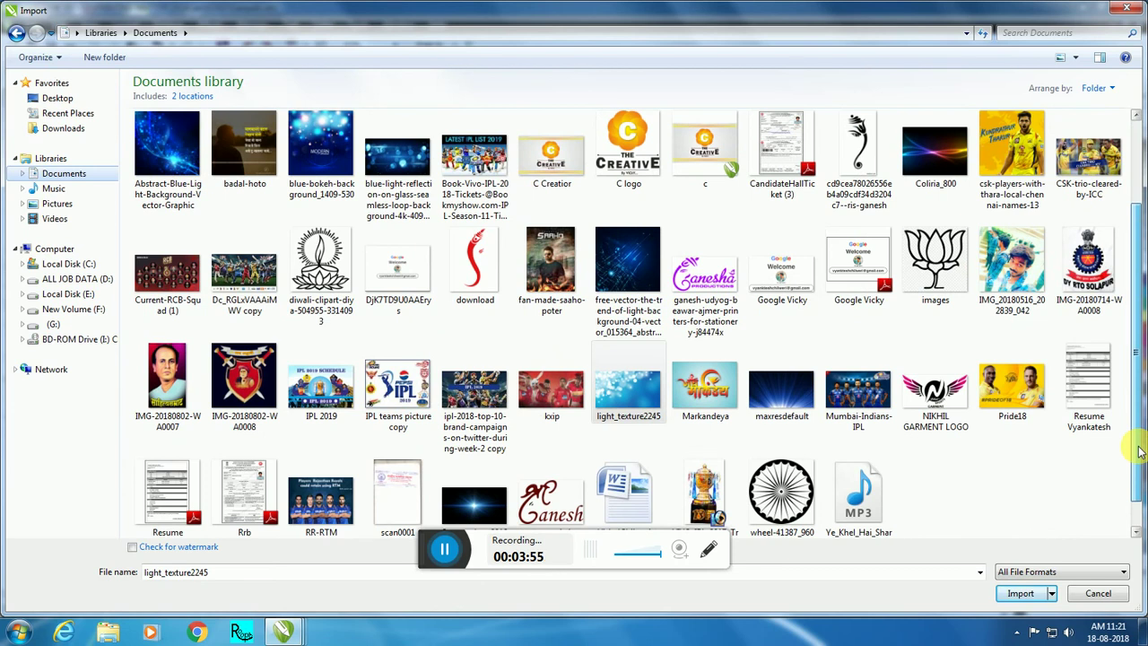
{"action": "left_click_drag", "start_coordinate": [1139, 439], "coordinate": [1132, 260]}
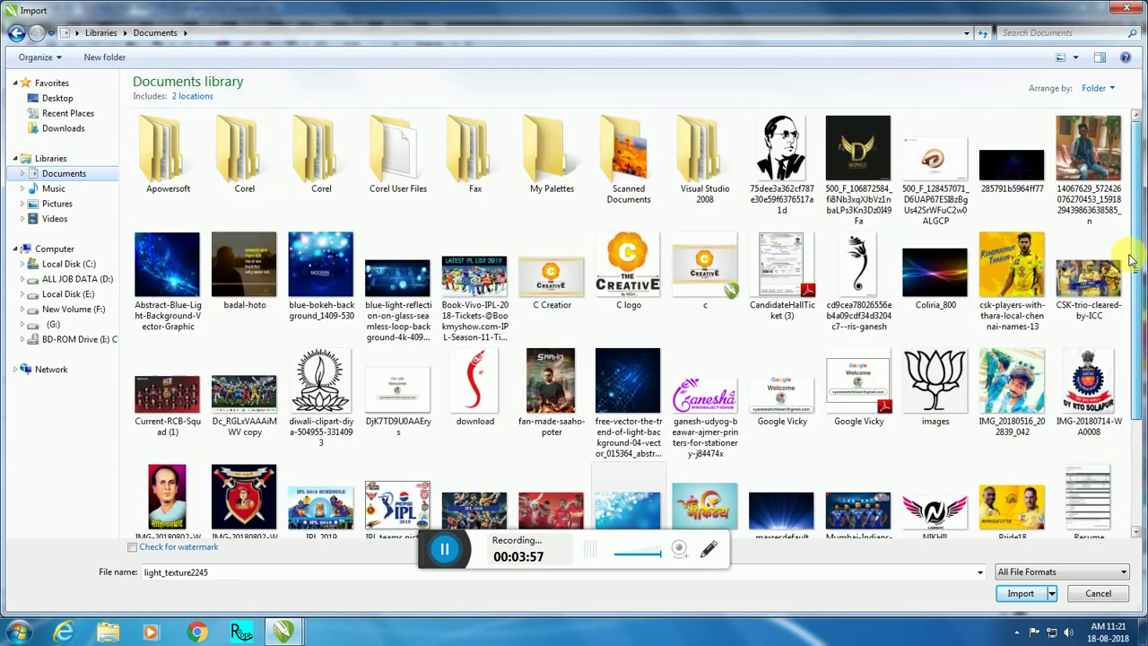
{"action": "left_click", "coordinate": [58, 128]}
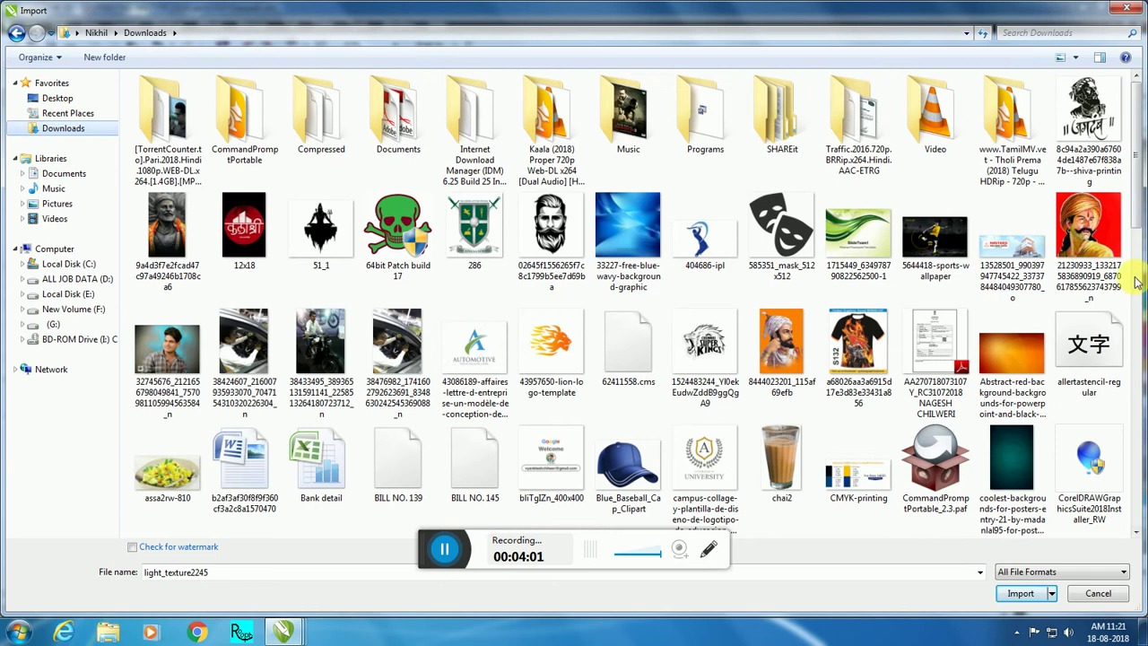
{"action": "left_click_drag", "start_coordinate": [1132, 179], "coordinate": [1132, 512]}
{"action": "left_click", "coordinate": [83, 174]}
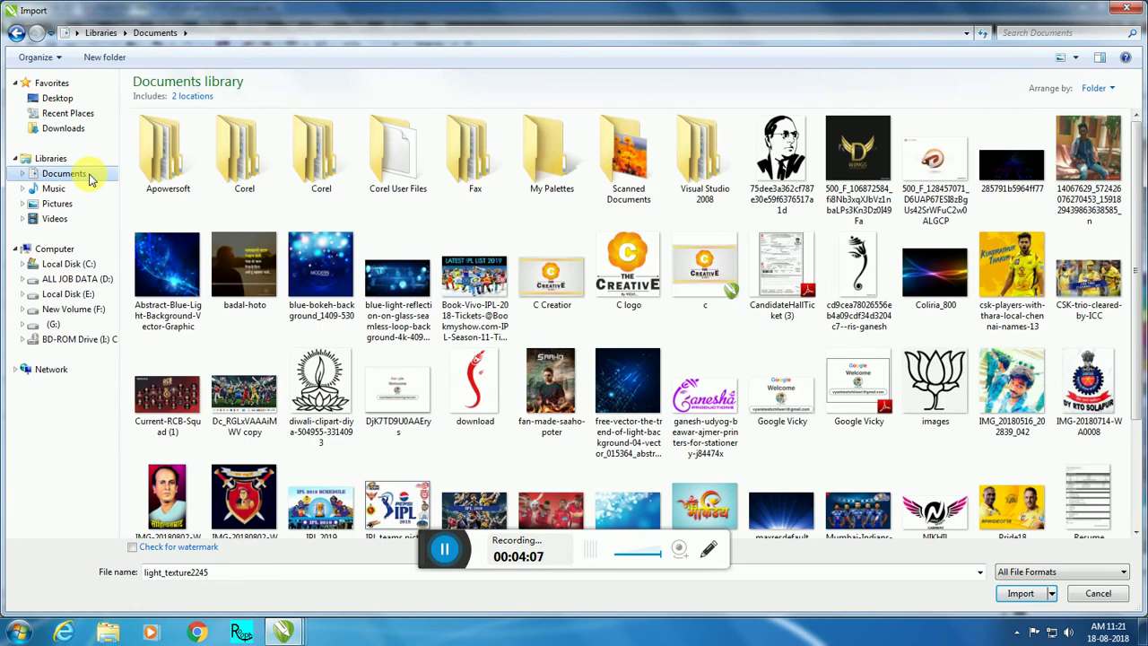
Step: Import ganesh-udyog-beawar-ajmer-printers-for-stationery-j84474x from the Documents library and place it about 182 mm wide left of the logo
{"action": "left_click", "coordinate": [859, 269]}
{"action": "left_click_drag", "start_coordinate": [1137, 166], "coordinate": [1121, 336]}
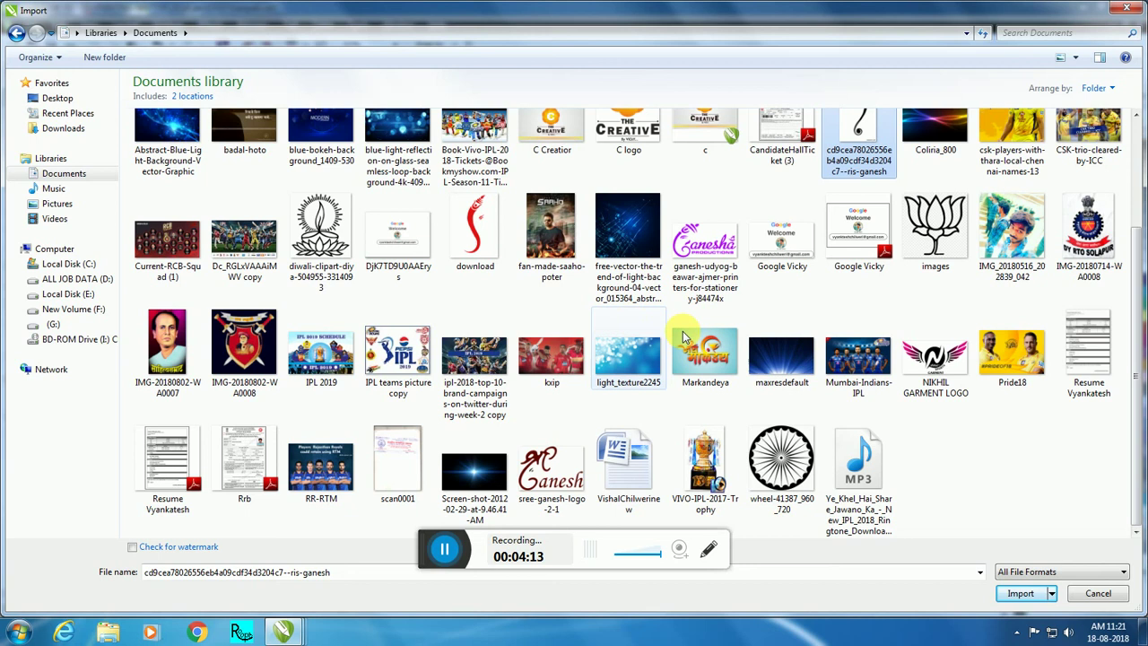
{"action": "left_click", "coordinate": [705, 260]}
{"action": "left_click", "coordinate": [1019, 595]}
{"action": "left_click_drag", "start_coordinate": [149, 214], "coordinate": [354, 374]}
{"action": "left_click_drag", "start_coordinate": [357, 327], "coordinate": [423, 389]}
{"action": "left_click_drag", "start_coordinate": [311, 306], "coordinate": [263, 262]}
Step: Convert the imported Ganesha image to a Black and White (1-bit) bitmap at 300 dpi
{"action": "left_click", "coordinate": [263, 27]}
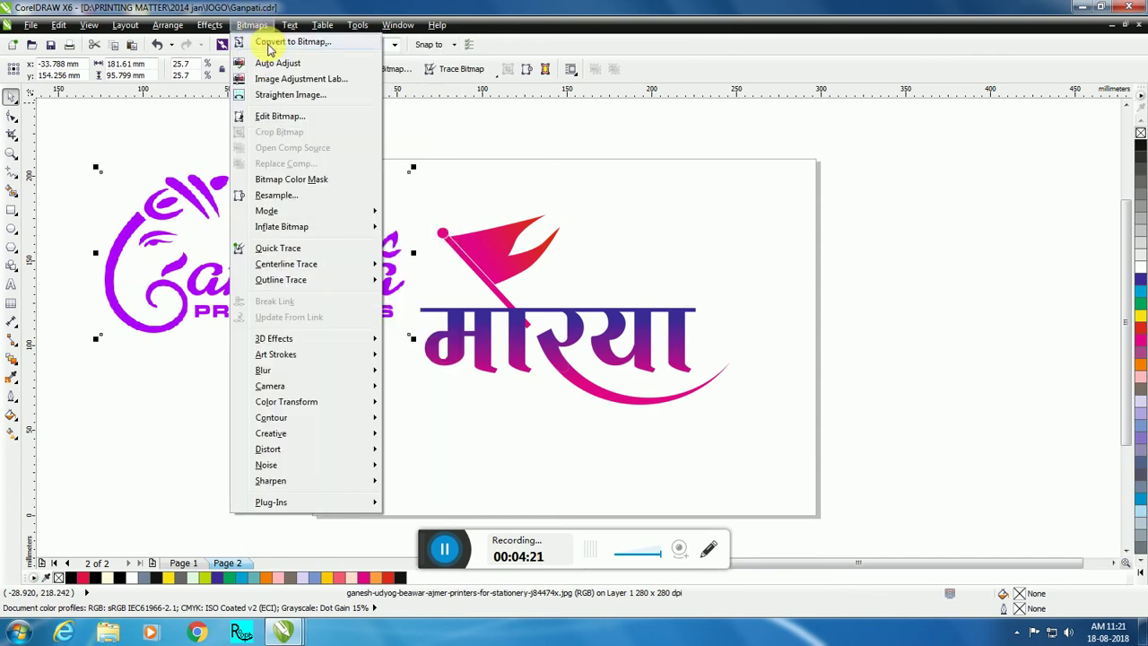
{"action": "left_click", "coordinate": [263, 41]}
{"action": "left_click", "coordinate": [648, 268]}
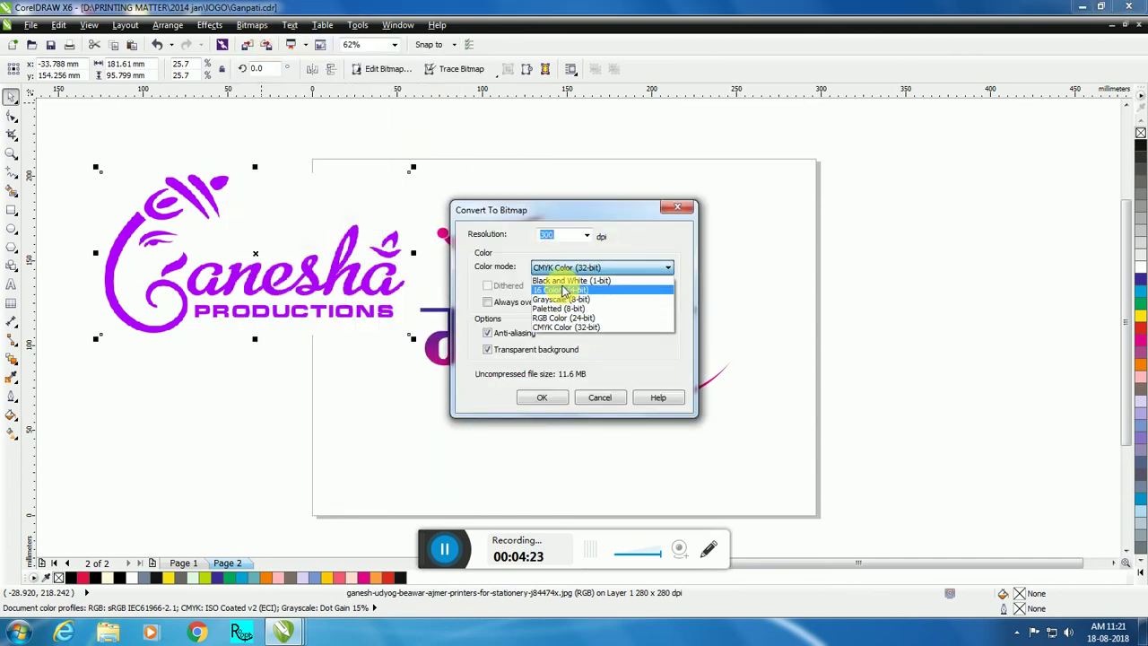
{"action": "left_click", "coordinate": [570, 280]}
{"action": "left_click", "coordinate": [543, 397]}
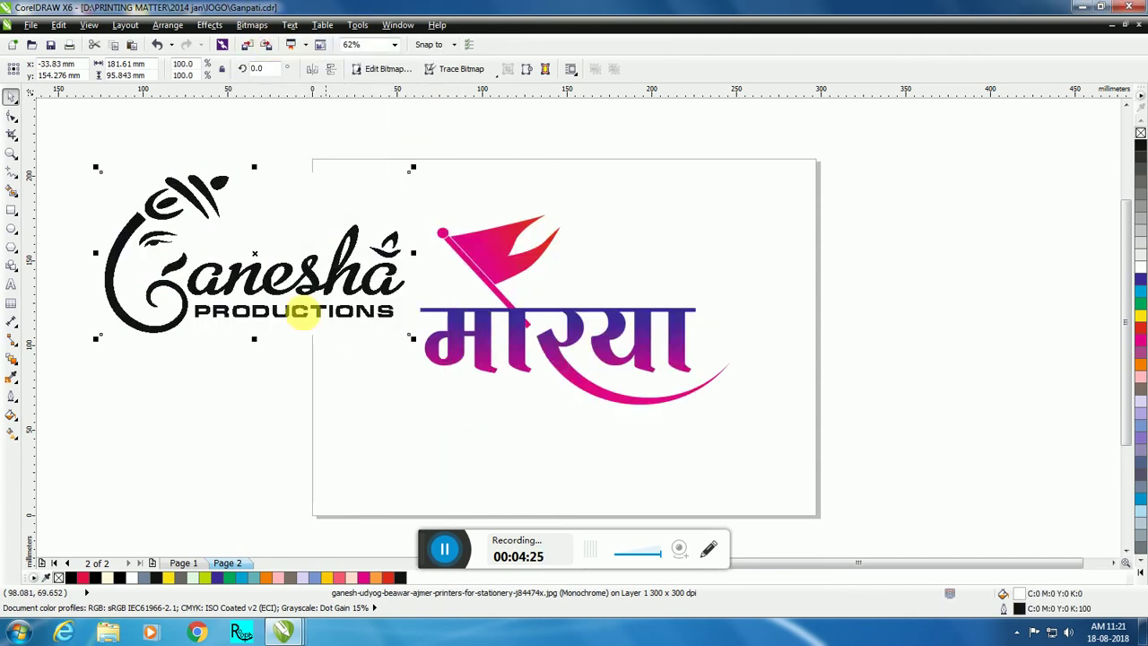
Step: Convert the Ganesha bitmap to vector artwork with Quick Trace, reducing the bitmap size for the trace
{"action": "left_click", "coordinate": [462, 70]}
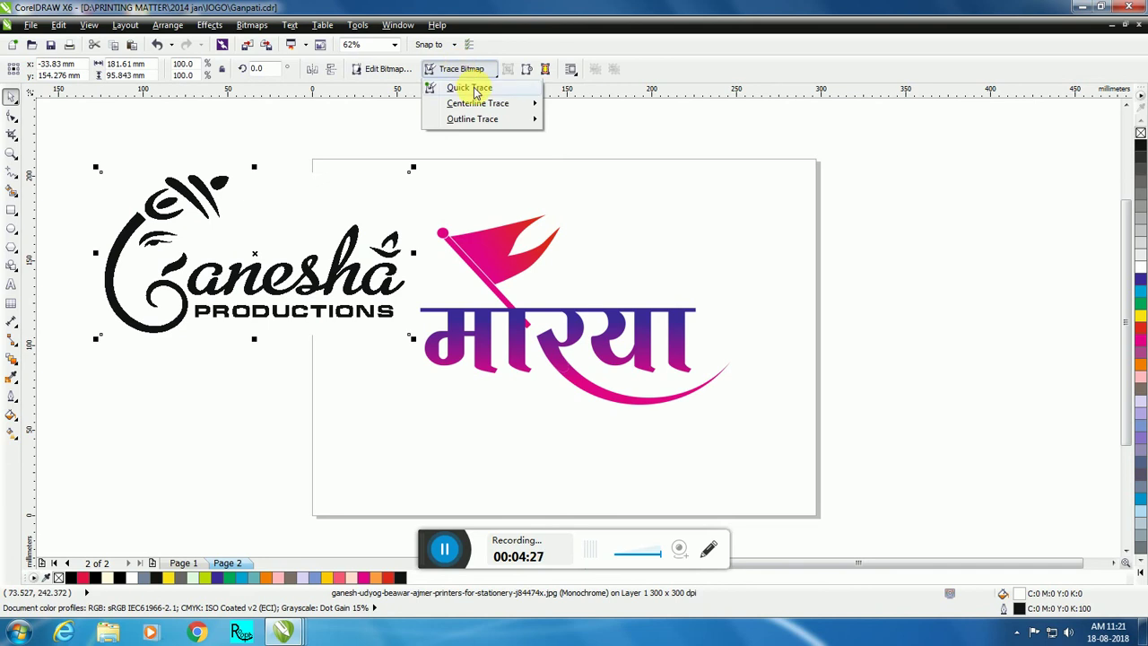
{"action": "left_click", "coordinate": [483, 88]}
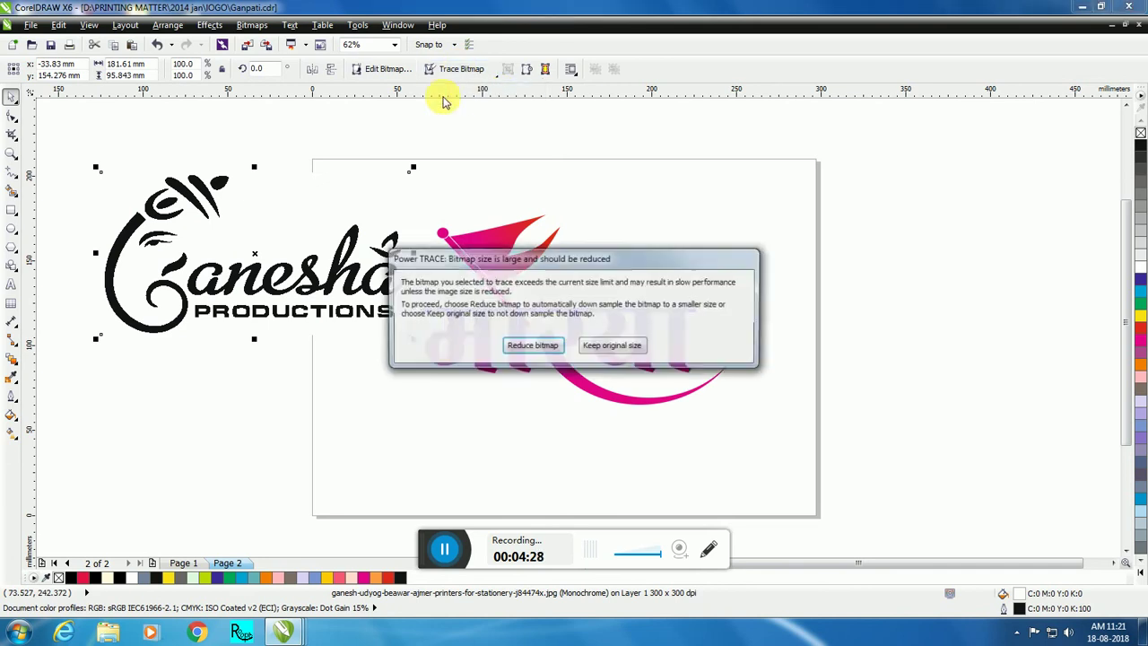
{"action": "left_click", "coordinate": [531, 348]}
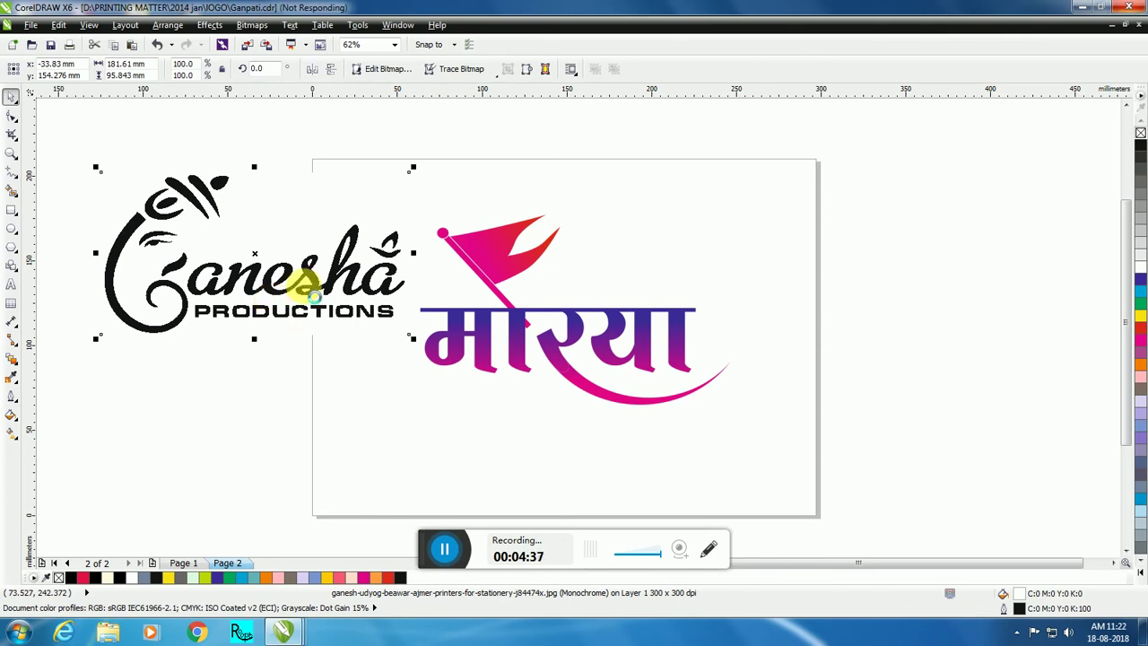
Step: Delete the original Ganesha bitmap and ungroup the traced artwork
{"action": "key", "text": "Delete"}
{"action": "left_click_drag", "start_coordinate": [341, 425], "coordinate": [340, 252]}
{"action": "right_click", "coordinate": [340, 252]}
{"action": "left_click", "coordinate": [381, 314]}
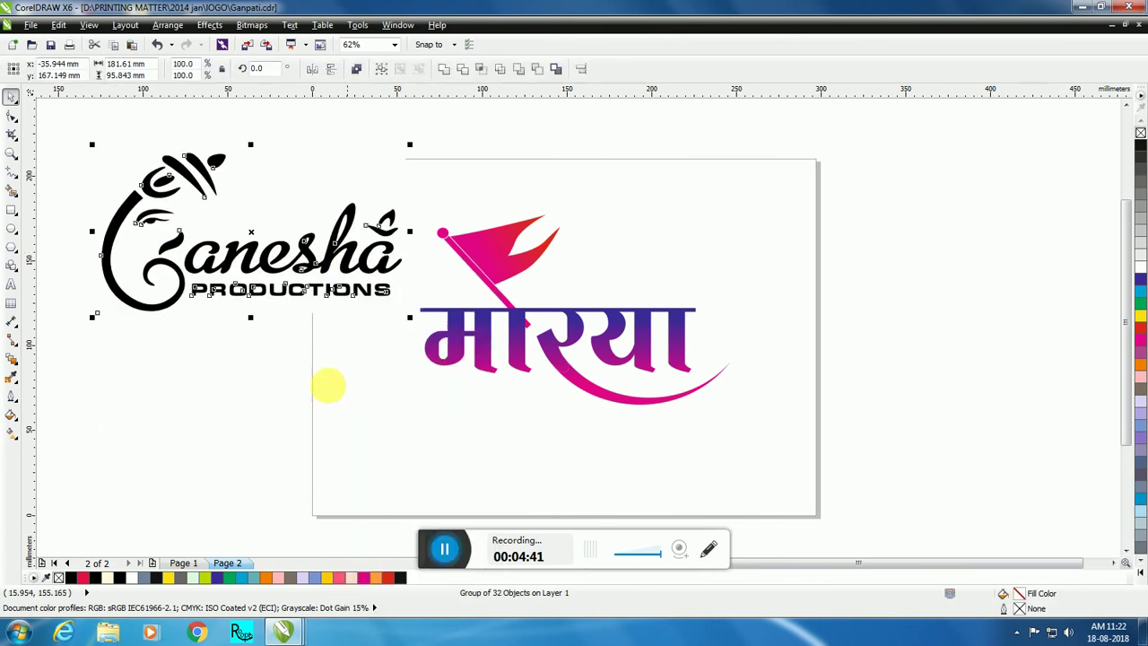
Step: Delete the "anesha PRODUCTIONS" lettering and its flame accent from the trace, keeping only the elephant-head shapes
{"action": "left_click_drag", "start_coordinate": [437, 186], "coordinate": [180, 369]}
{"action": "key", "text": "Delete"}
{"action": "left_click", "coordinate": [278, 202]}
{"action": "key", "text": "Delete"}
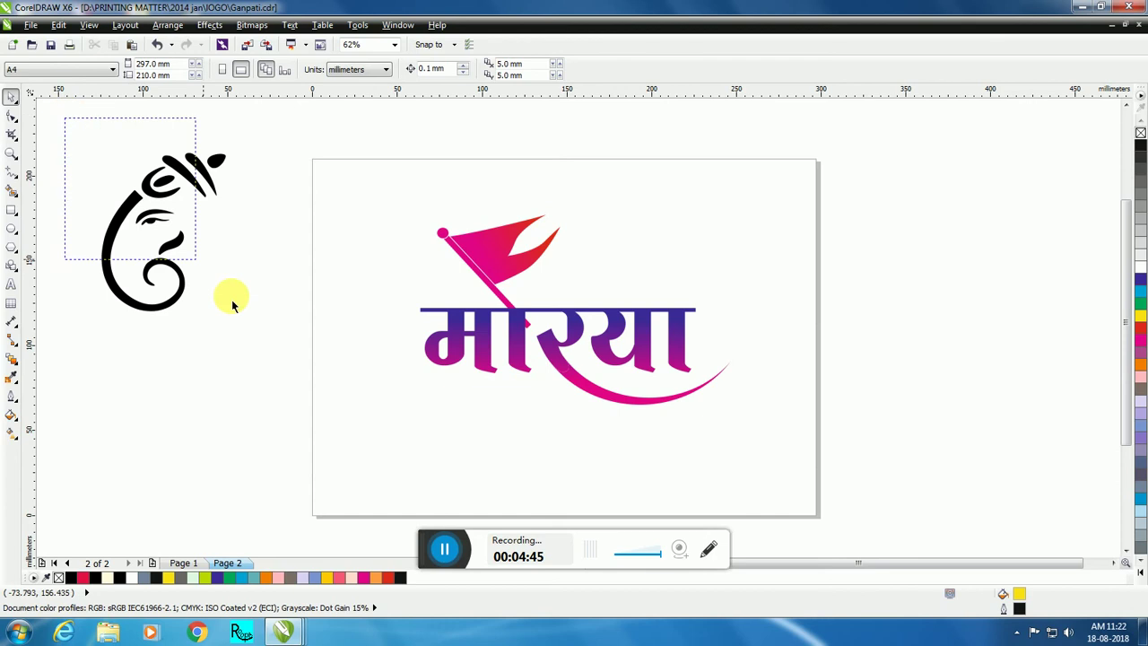
Step: Scale the Ganesha head to about 44 by 56 mm and place it directly before the letter म
{"action": "left_click_drag", "start_coordinate": [232, 301], "coordinate": [292, 377]}
{"action": "left_click_drag", "start_coordinate": [200, 185], "coordinate": [425, 220]}
{"action": "scroll", "coordinate": [437, 282], "scroll_direction": "up", "scroll_amount": 1}
{"action": "left_click_drag", "start_coordinate": [470, 410], "coordinate": [418, 344]}
{"action": "left_click_drag", "start_coordinate": [361, 264], "coordinate": [393, 355]}
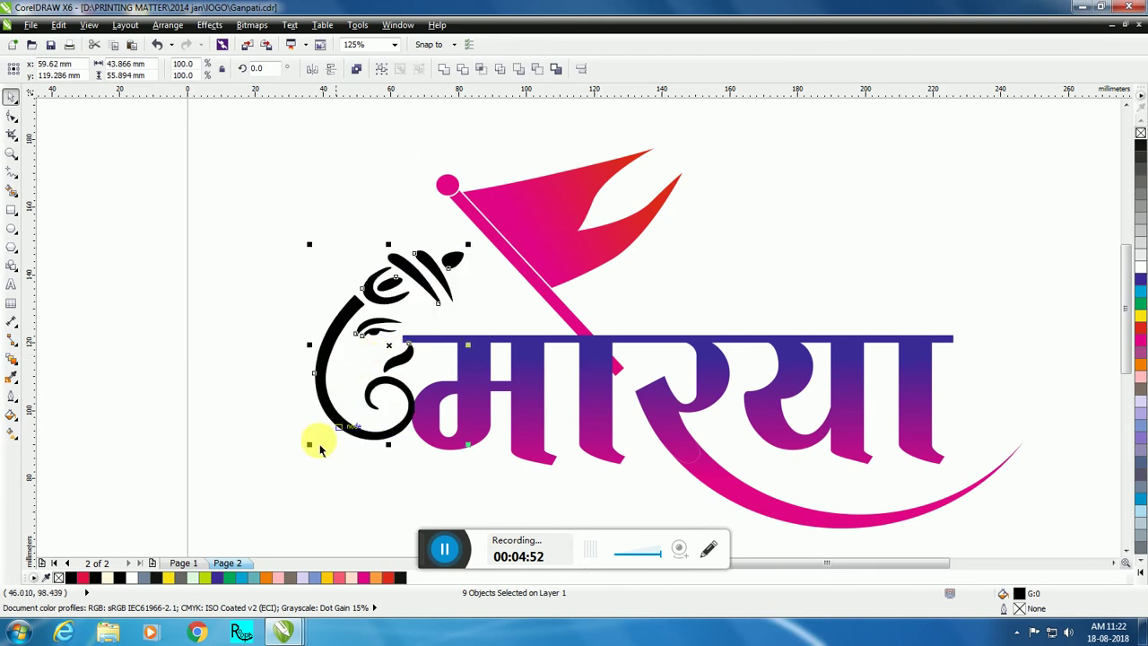
Step: Enlarge the Ganesha head to about 49 by 62 mm, nudge it left, and group its nine shapes
{"action": "left_click", "coordinate": [257, 371]}
{"action": "scroll", "coordinate": [365, 328], "scroll_direction": "down", "scroll_amount": 2}
{"action": "left_click_drag", "start_coordinate": [282, 259], "coordinate": [412, 411]}
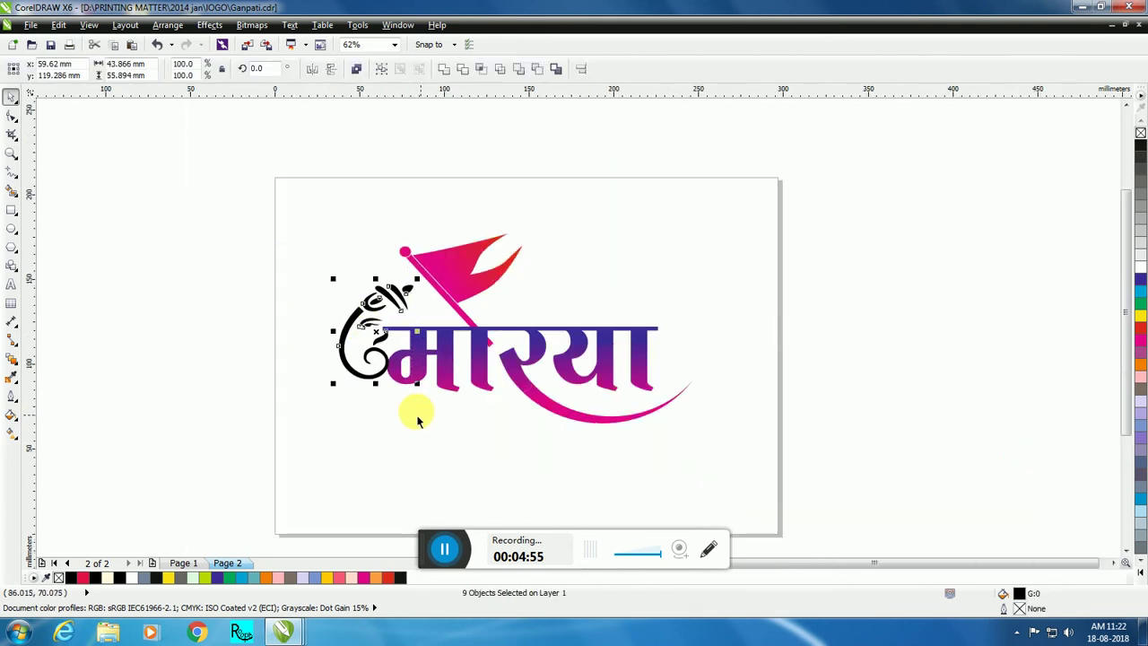
{"action": "left_click_drag", "start_coordinate": [330, 384], "coordinate": [313, 389]}
{"action": "key", "text": "Left"}
{"action": "key", "text": "Left"}
{"action": "key", "text": "ctrl+g"}
Step: Move the Ganesha group slightly down so its trunk curve sits against the letter म
{"action": "scroll", "coordinate": [410, 359], "scroll_direction": "up", "scroll_amount": 1}
{"action": "scroll", "coordinate": [378, 336], "scroll_direction": "up", "scroll_amount": 1}
{"action": "left_click_drag", "start_coordinate": [370, 327], "coordinate": [365, 354]}
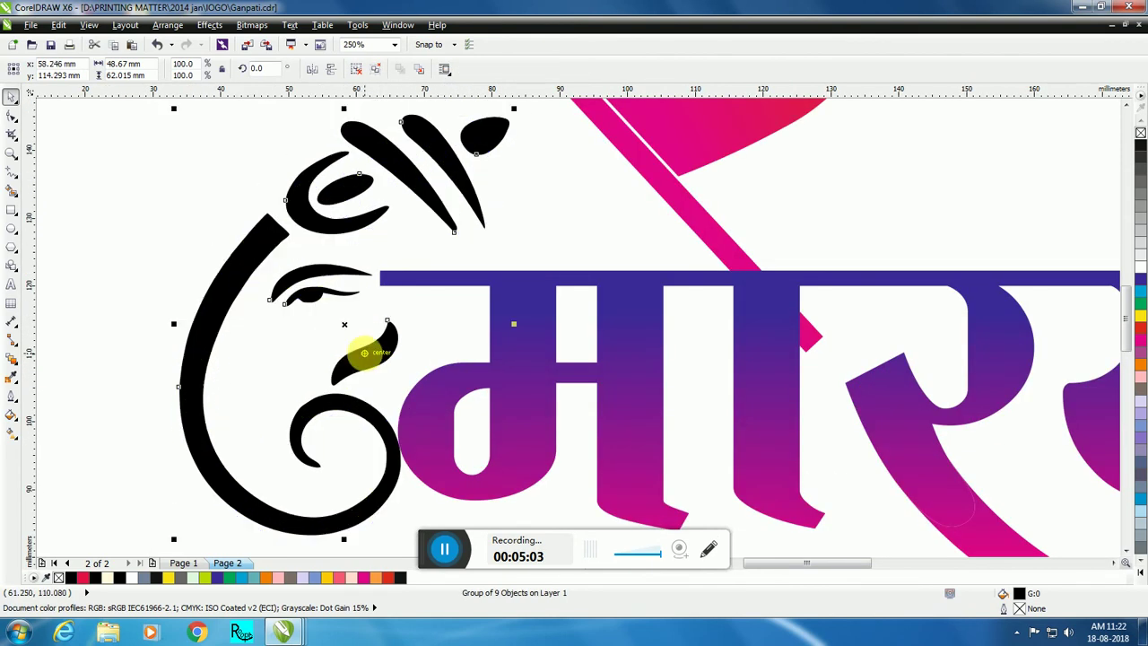
{"action": "scroll", "coordinate": [364, 353], "scroll_direction": "down", "scroll_amount": 1}
{"action": "left_click", "coordinate": [223, 251]}
{"action": "scroll", "coordinate": [475, 356], "scroll_direction": "down", "scroll_amount": 1}
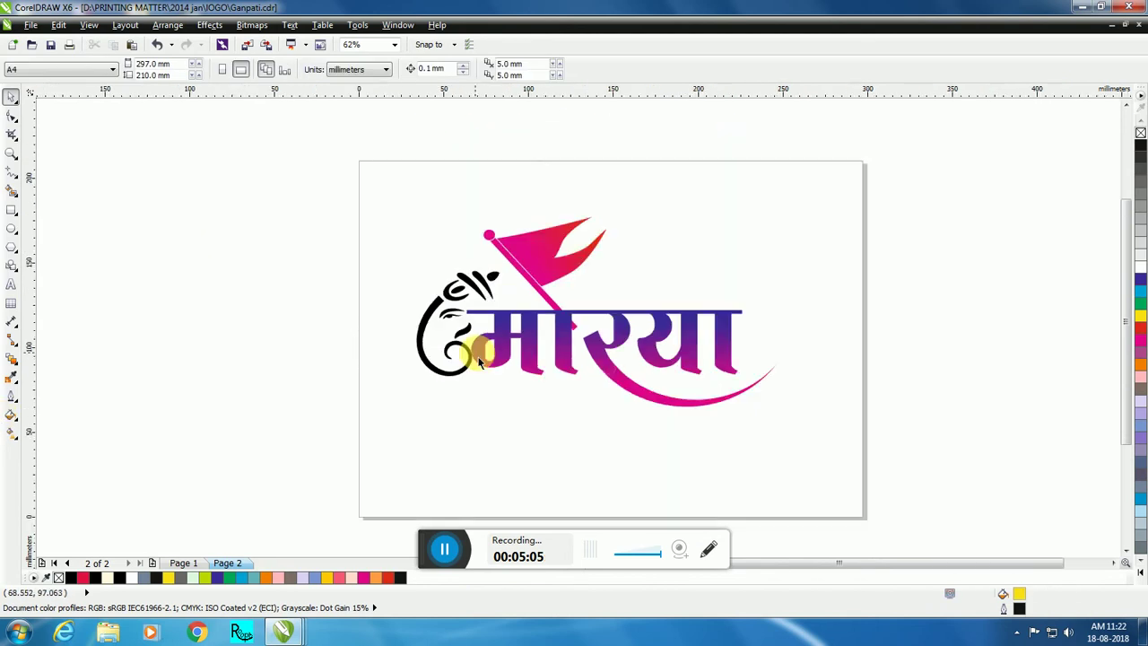
{"action": "left_click", "coordinate": [465, 372]}
{"action": "left_click", "coordinate": [509, 398]}
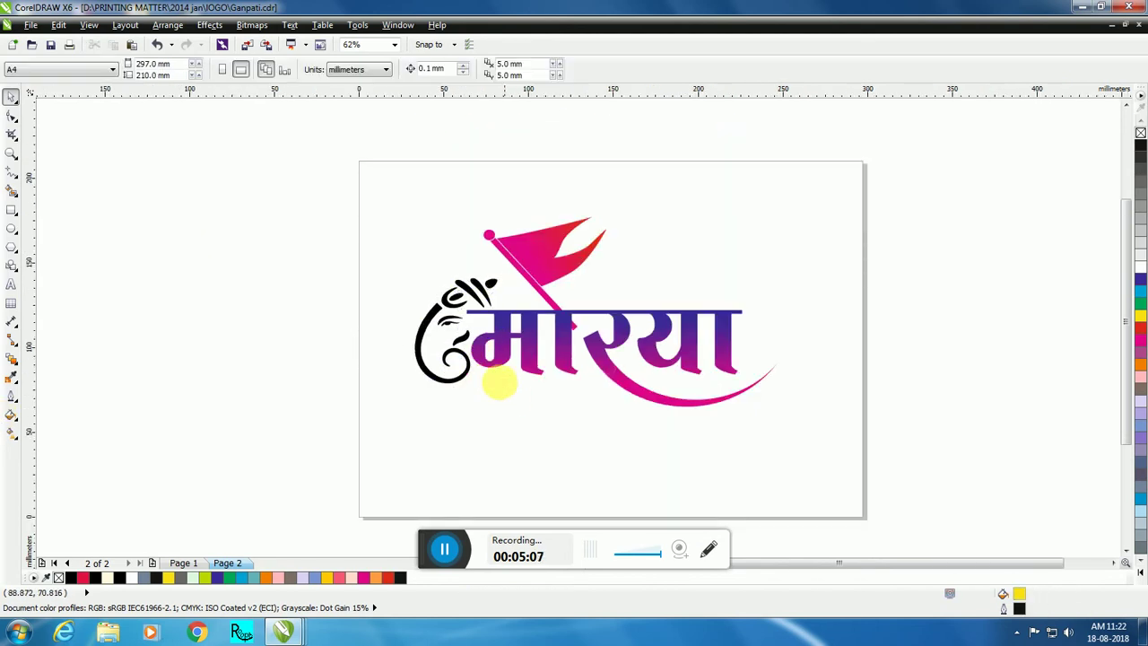
{"action": "left_click", "coordinate": [482, 307]}
{"action": "left_click", "coordinate": [519, 434]}
Step: Select the Ganesha, flag and word together and scale the whole logo up to about 234 mm wide
{"action": "left_click_drag", "start_coordinate": [364, 212], "coordinate": [895, 464]}
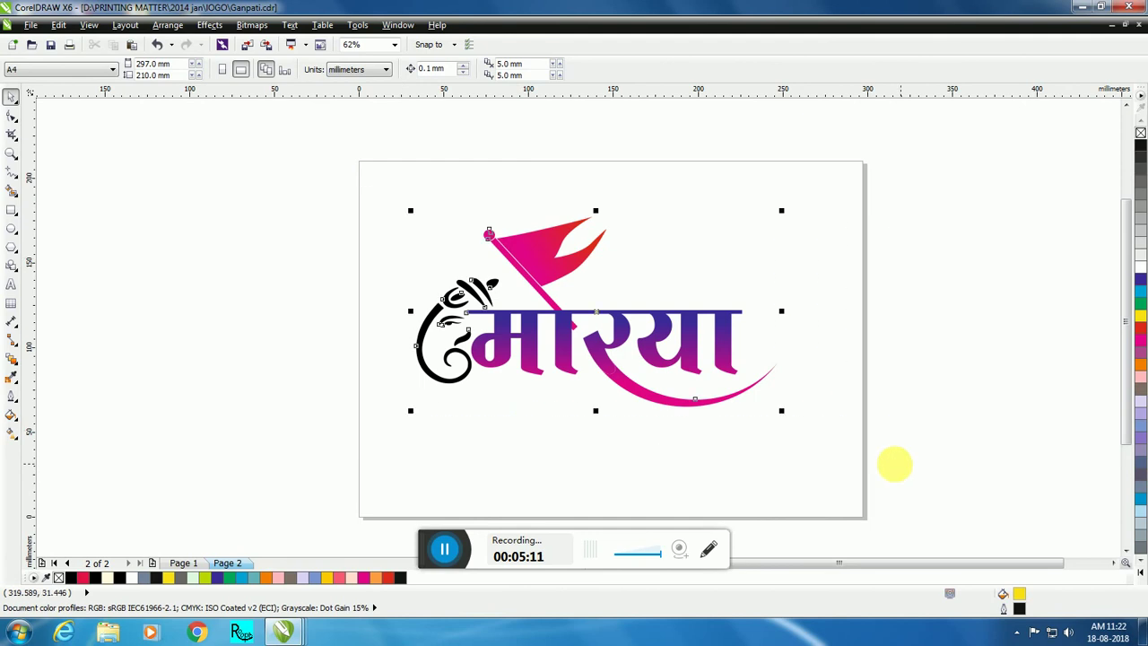
{"action": "left_click_drag", "start_coordinate": [781, 410], "coordinate": [816, 431]}
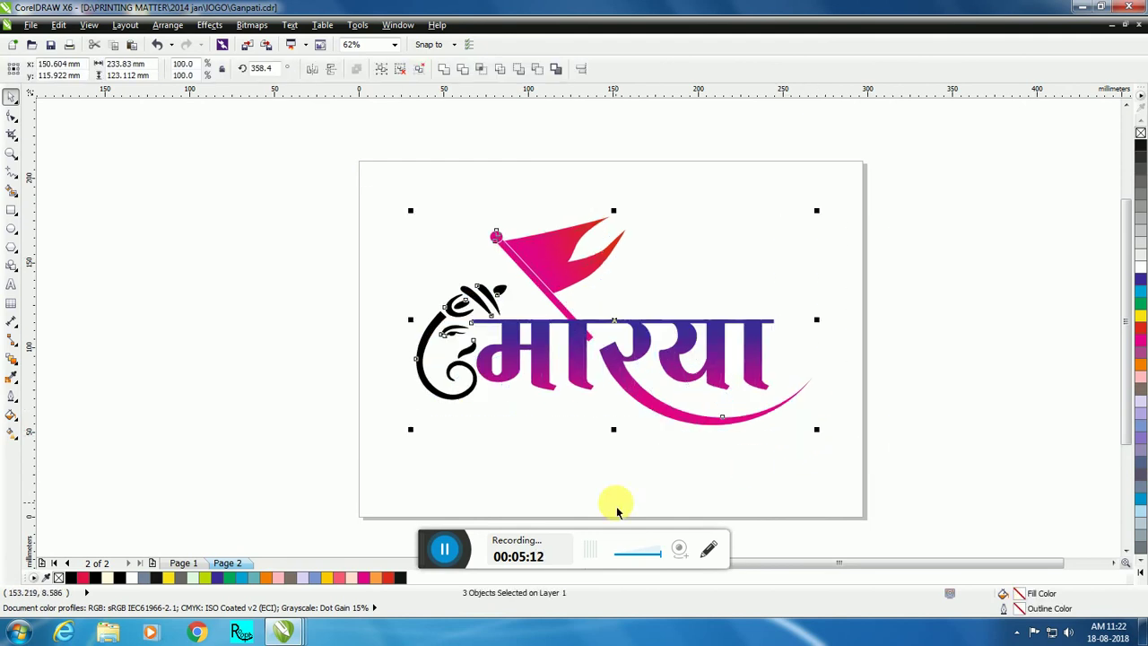
{"action": "left_click", "coordinate": [582, 441]}
Step: Try a linear red-to-orange gradient and a solid orange fill on the Ganesha group
{"action": "left_click", "coordinate": [426, 321]}
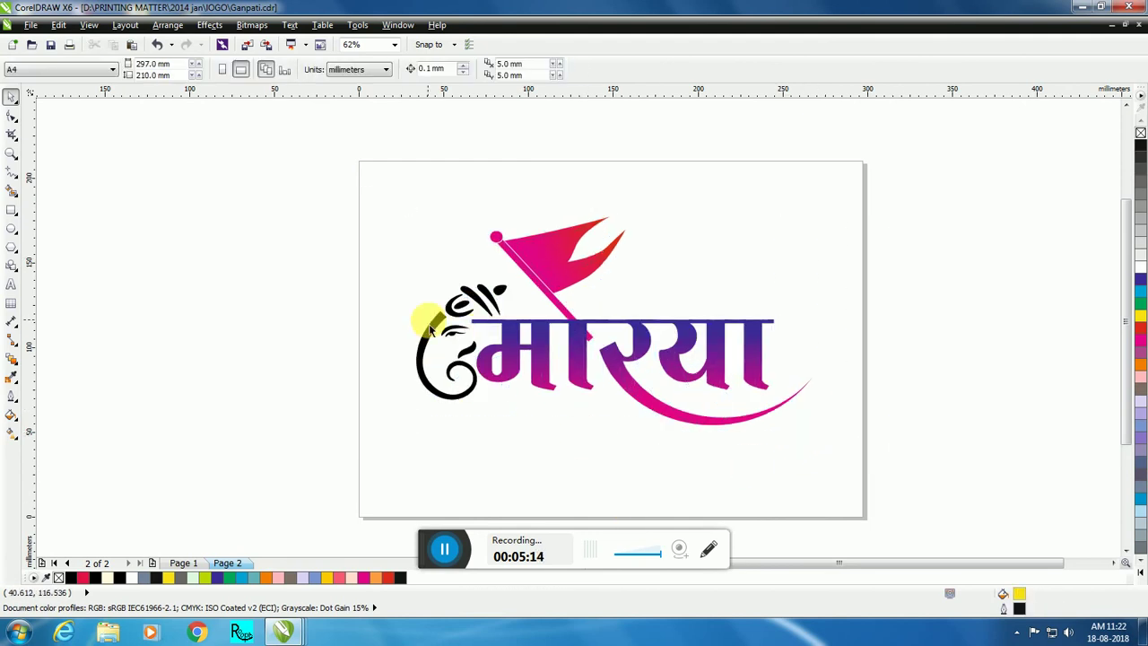
{"action": "left_click", "coordinate": [1142, 346]}
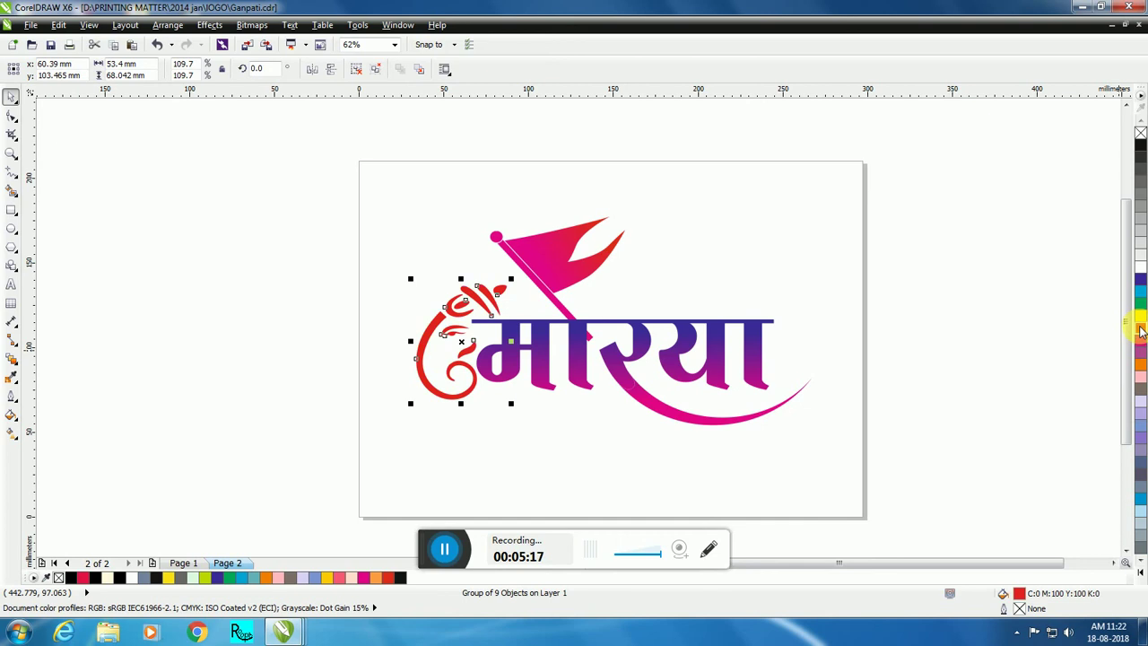
{"action": "left_click", "coordinate": [16, 440]}
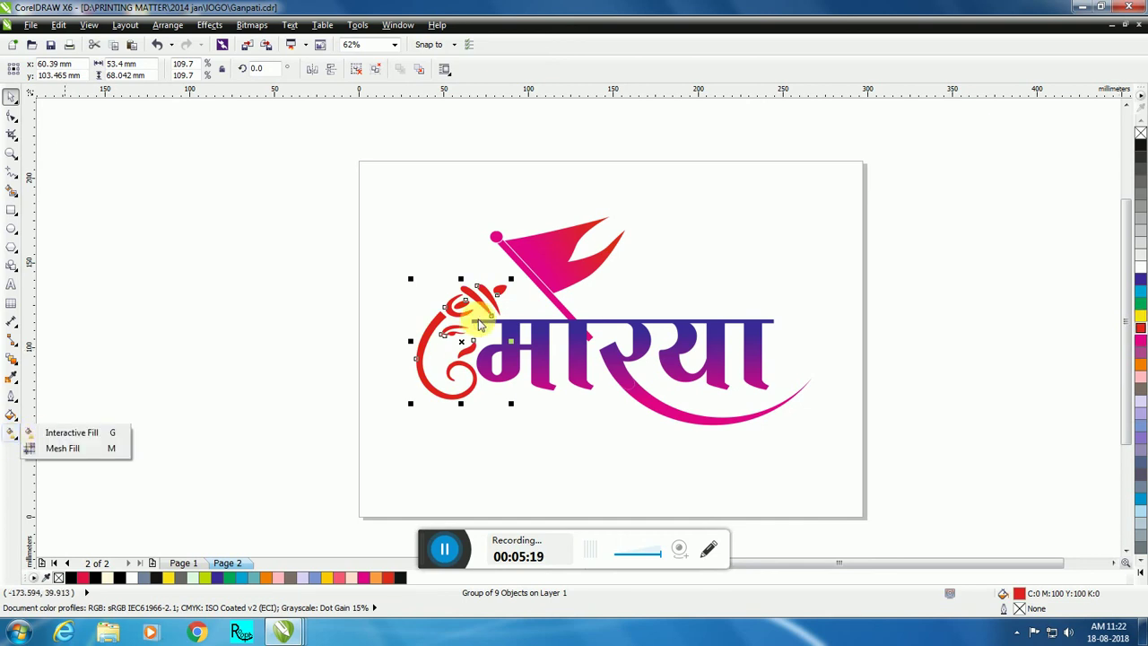
{"action": "left_click", "coordinate": [67, 432]}
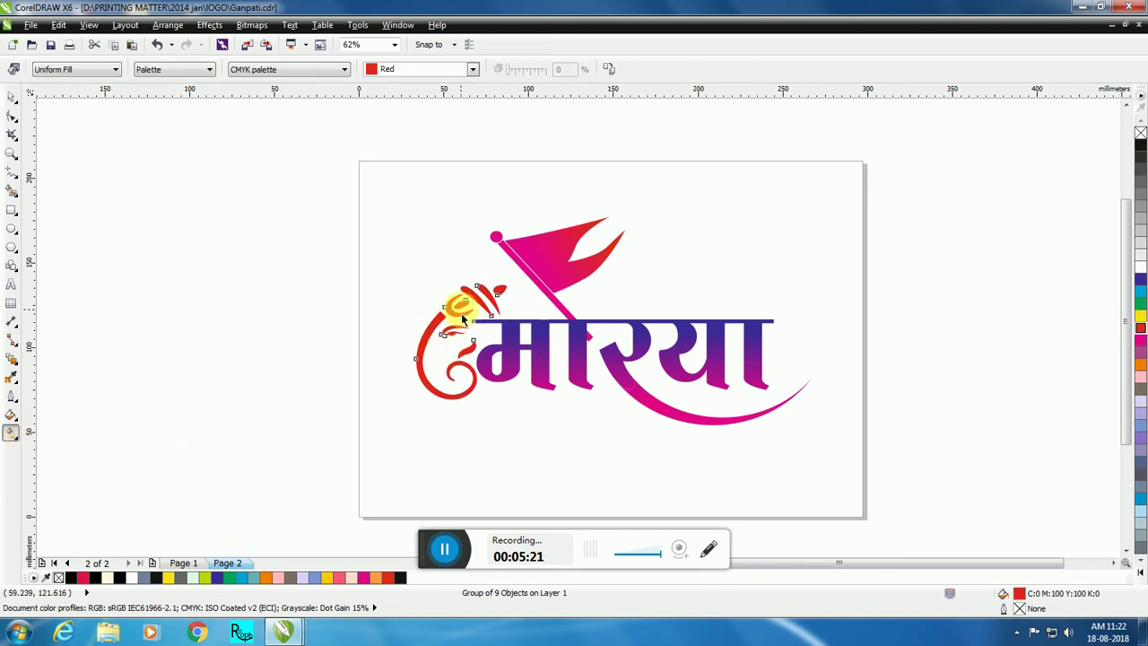
{"action": "left_click_drag", "start_coordinate": [463, 309], "coordinate": [418, 377]}
{"action": "left_click", "coordinate": [1141, 366]}
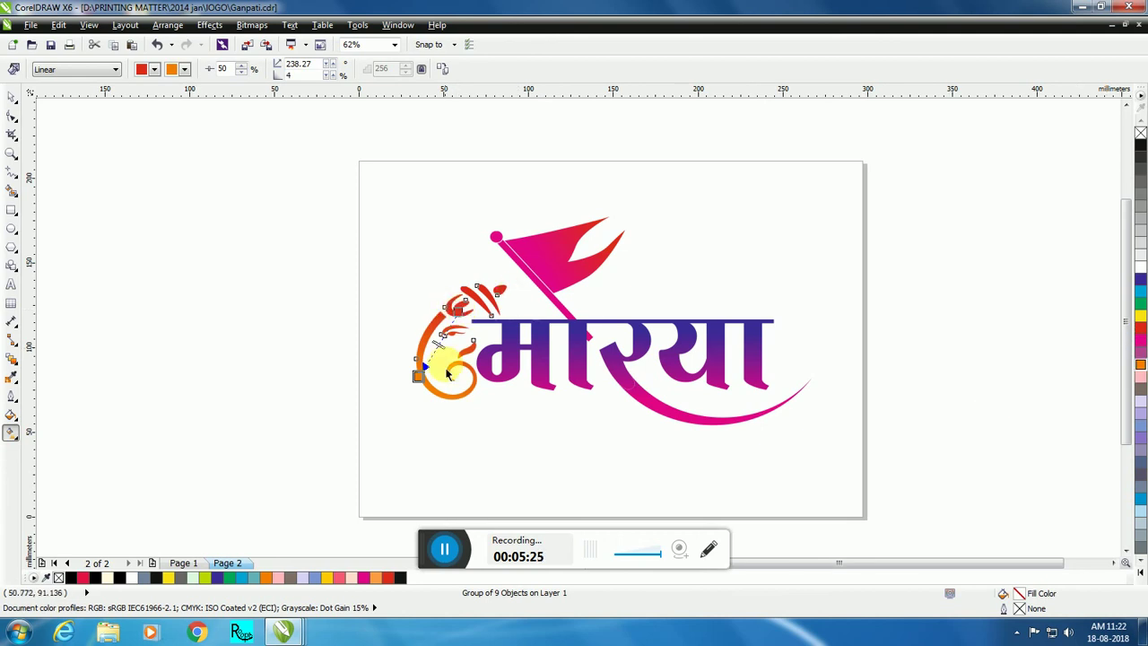
{"action": "left_click", "coordinate": [11, 96]}
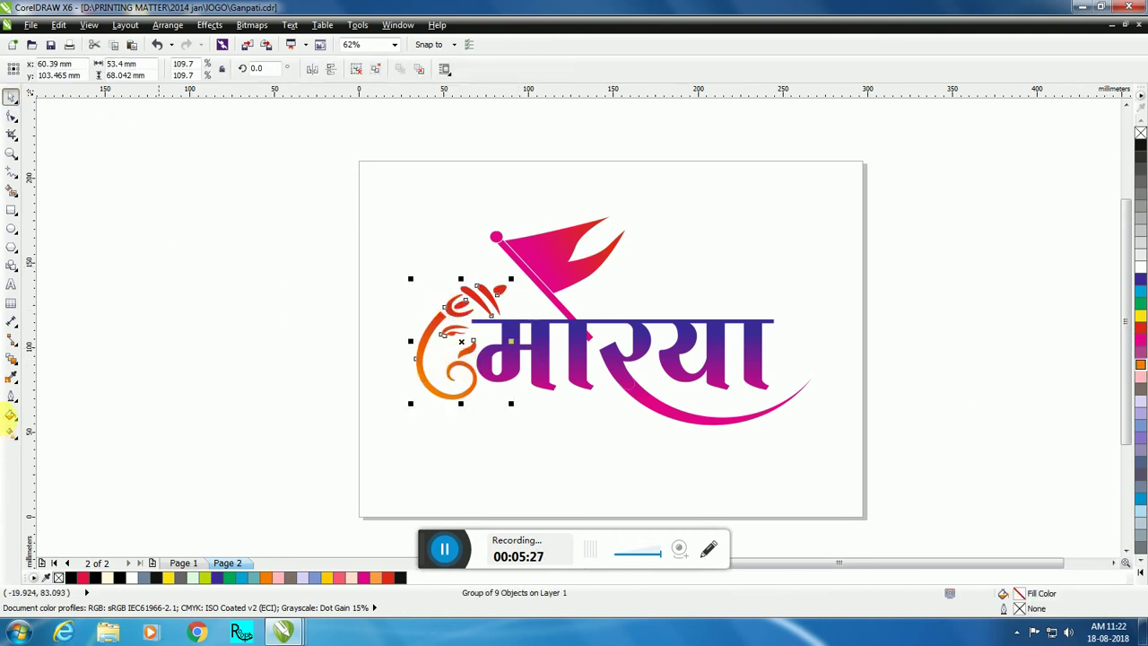
{"action": "left_click", "coordinate": [1141, 365]}
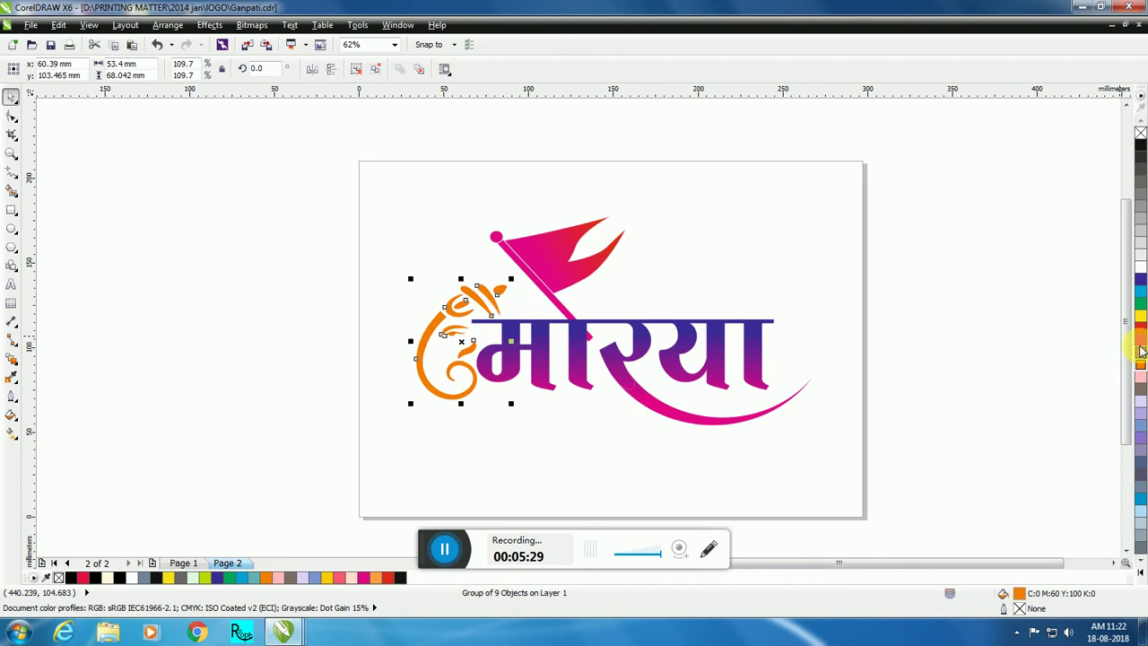
Step: Fill the Ganesha group with a linear gradient from magenta at the trunk to red at the crown
{"action": "left_click", "coordinate": [1141, 341]}
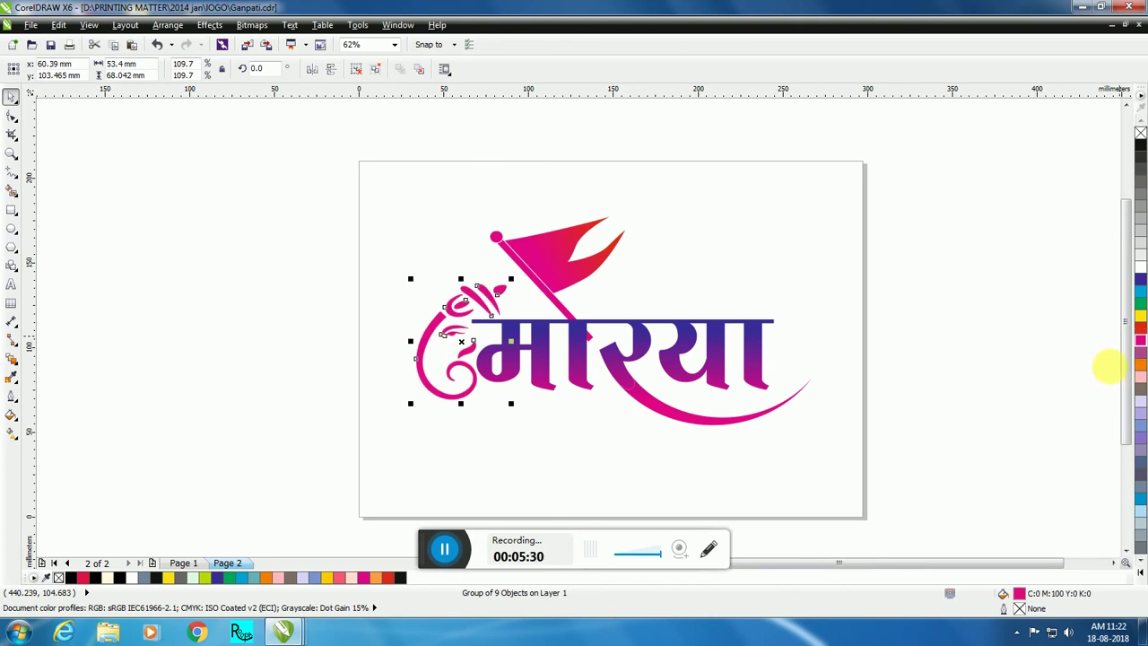
{"action": "left_click", "coordinate": [11, 434]}
{"action": "left_click_drag", "start_coordinate": [420, 380], "coordinate": [451, 316]}
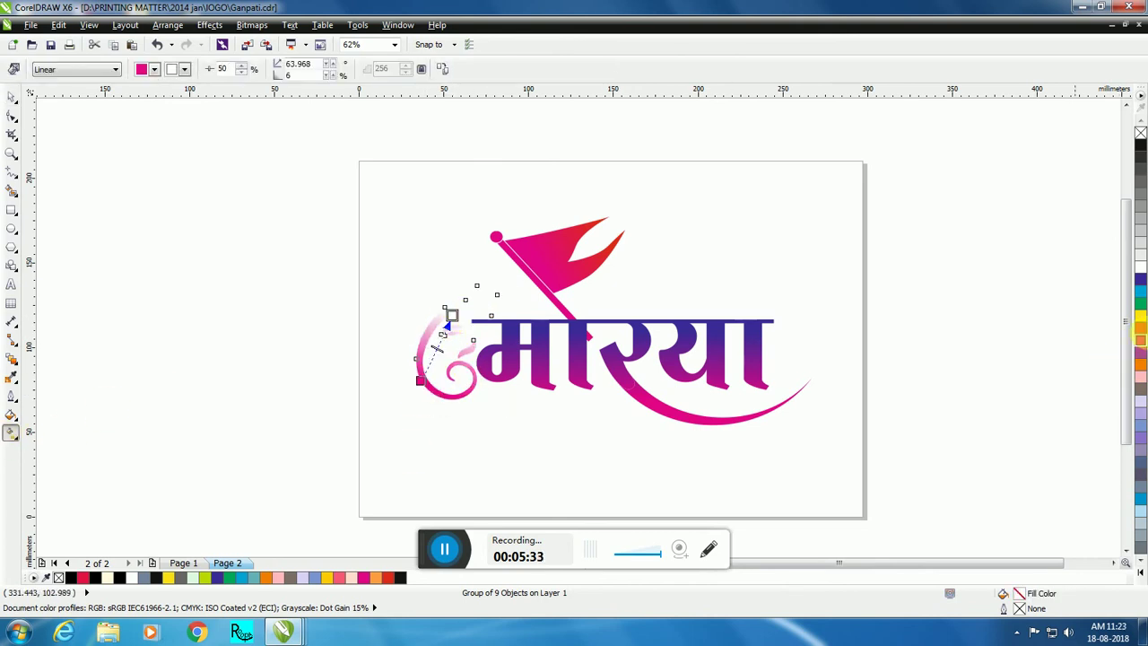
{"action": "left_click", "coordinate": [1141, 328]}
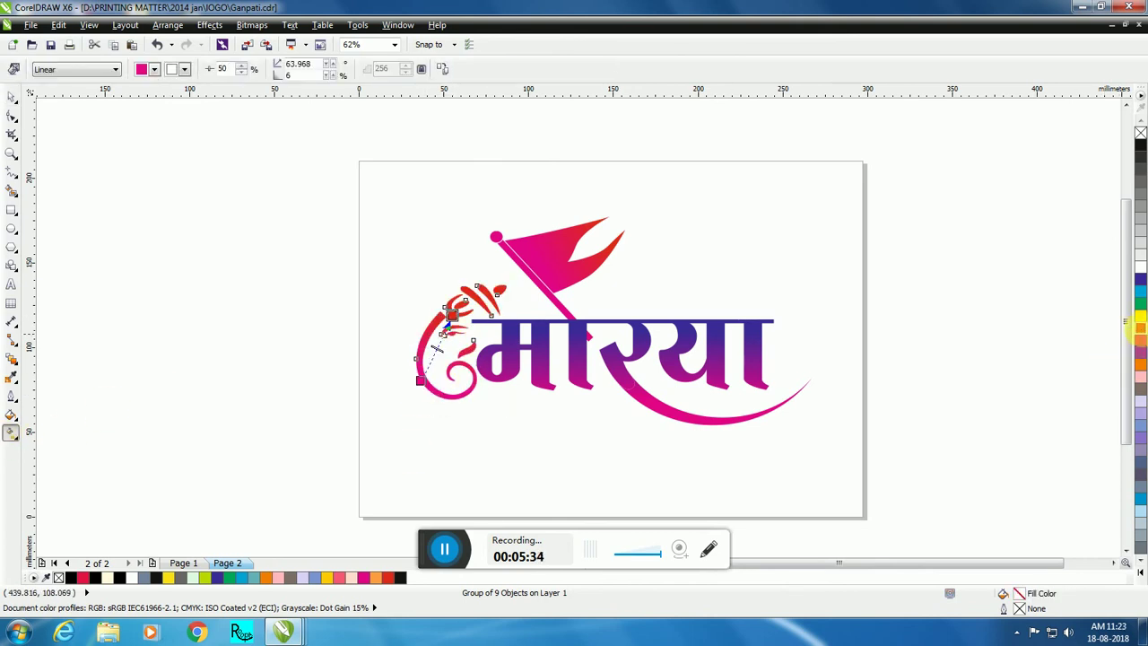
{"action": "left_click", "coordinate": [10, 99]}
{"action": "left_click", "coordinate": [289, 298]}
Step: Scale the whole logo down slightly and move it up on the page
{"action": "left_click", "coordinate": [1114, 564]}
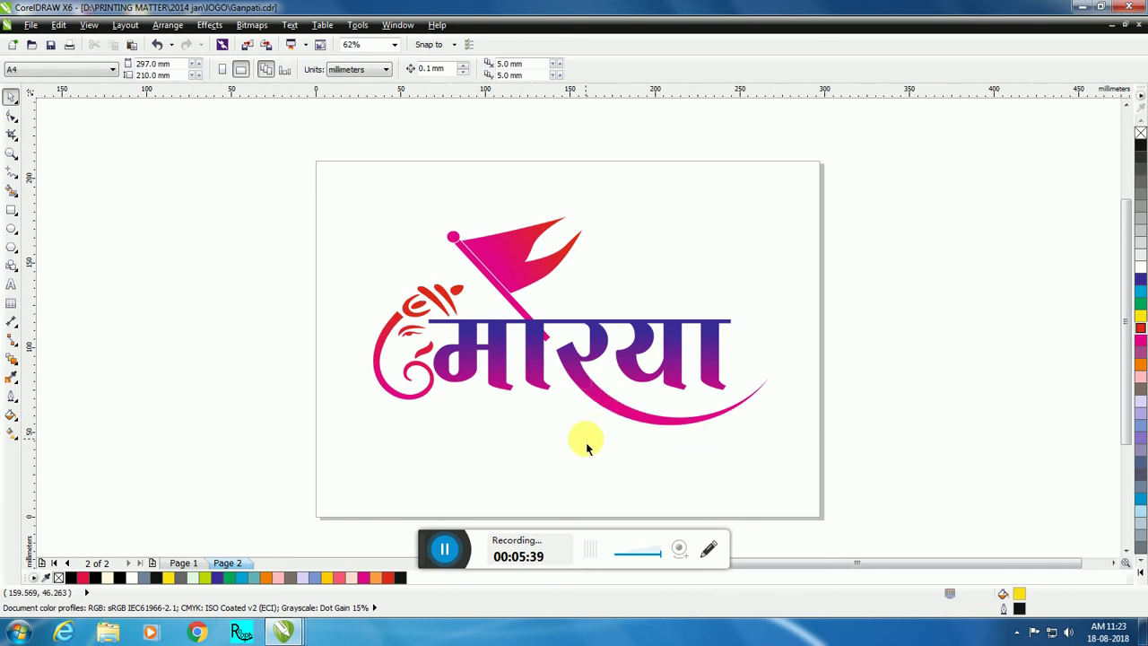
{"action": "left_click_drag", "start_coordinate": [323, 192], "coordinate": [767, 425]}
{"action": "left_click_drag", "start_coordinate": [646, 345], "coordinate": [652, 321]}
{"action": "left_click", "coordinate": [607, 425]}
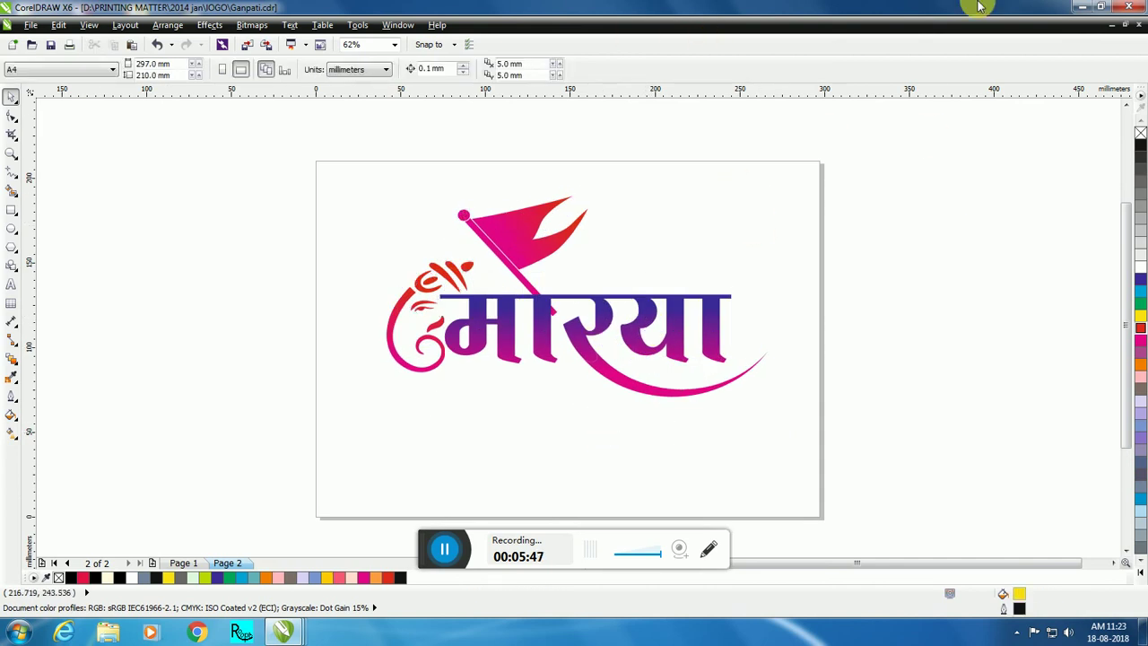
{"action": "left_click_drag", "start_coordinate": [256, 164], "coordinate": [843, 439]}
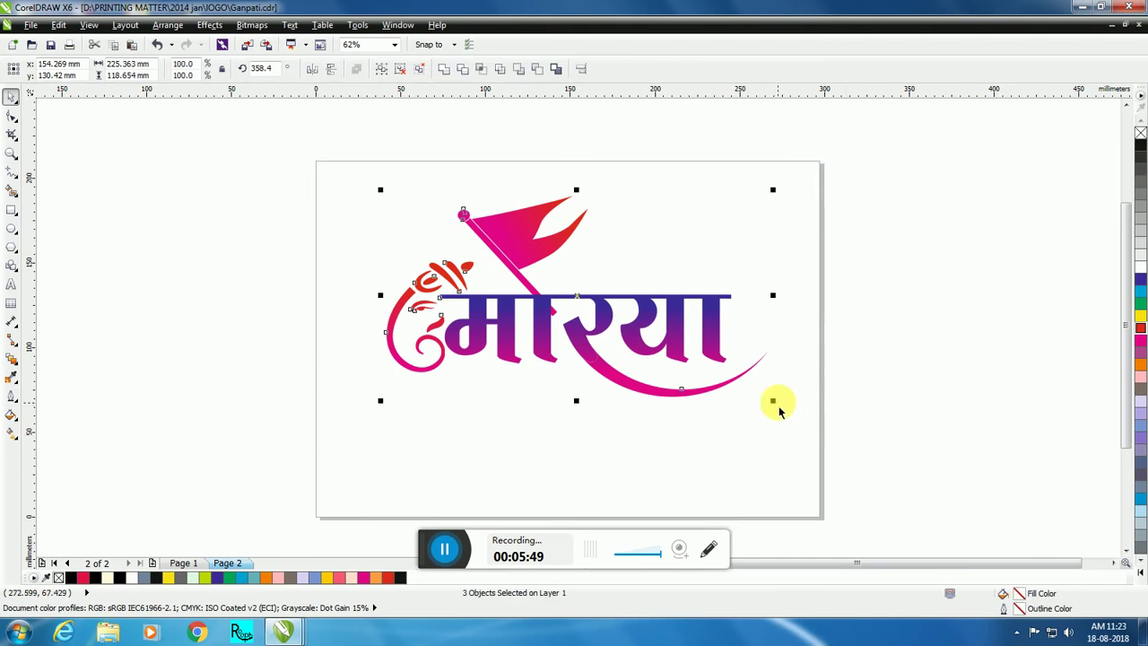
{"action": "left_click", "coordinate": [697, 458]}
Step: Recolour the flag with a linear gradient from red at the pole to magenta at the tips, adjusting both gradient ends
{"action": "left_click", "coordinate": [474, 307]}
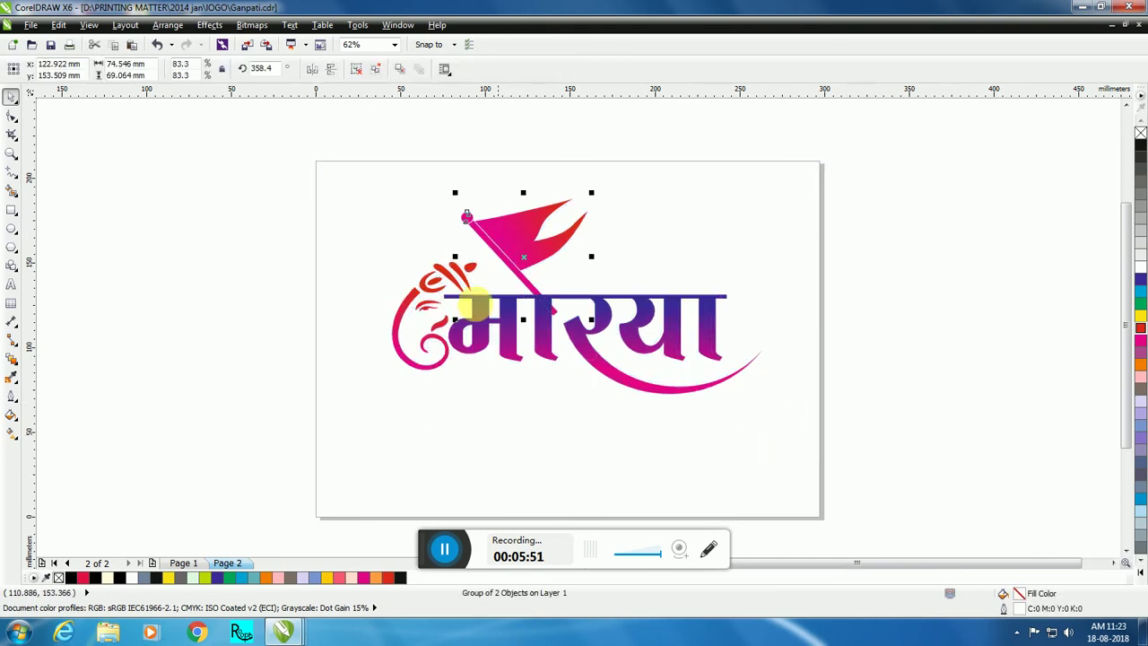
{"action": "left_click", "coordinate": [11, 434]}
{"action": "left_click_drag", "start_coordinate": [518, 257], "coordinate": [570, 226]}
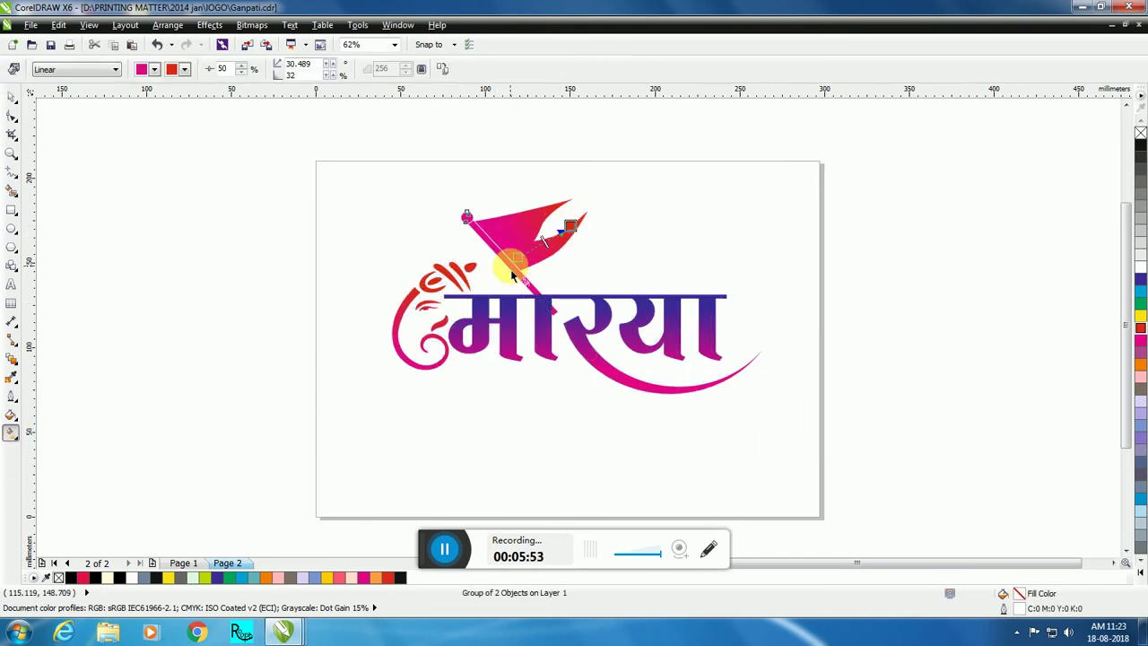
{"action": "left_click", "coordinate": [1140, 327]}
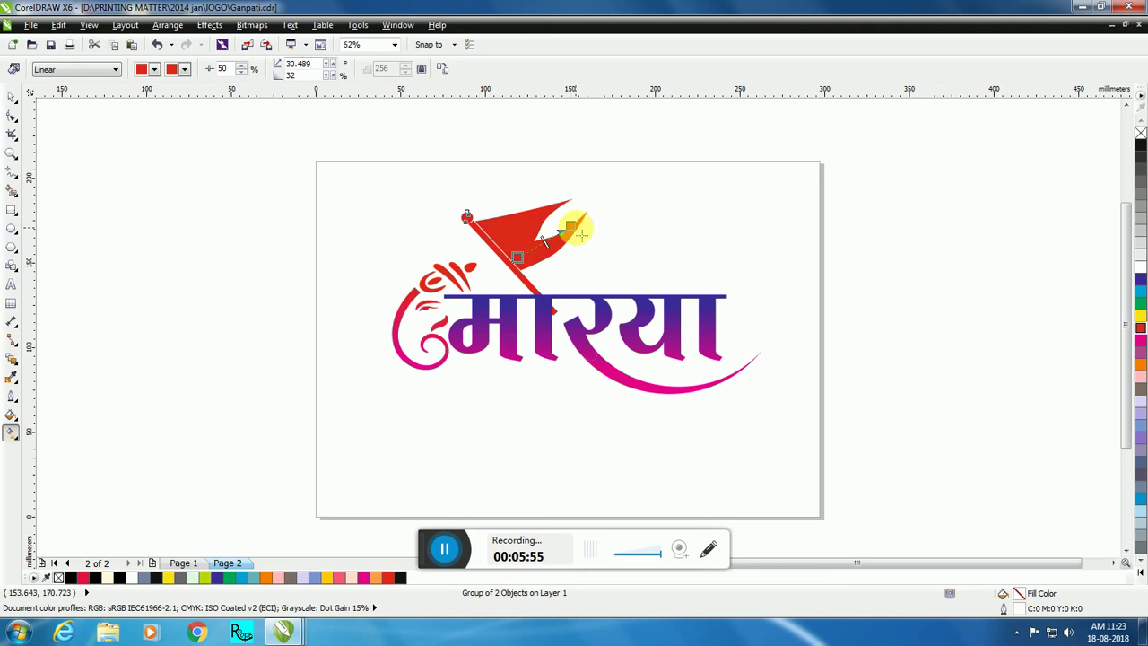
{"action": "left_click", "coordinate": [1140, 343]}
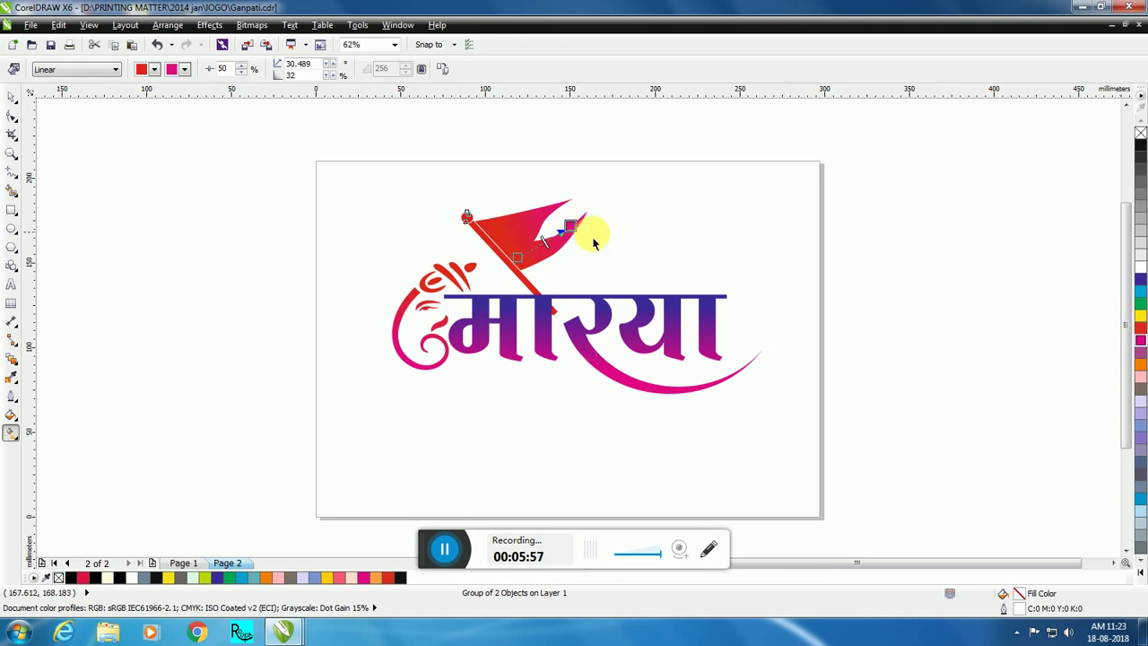
{"action": "left_click_drag", "start_coordinate": [518, 257], "coordinate": [502, 261]}
{"action": "left_click_drag", "start_coordinate": [570, 230], "coordinate": [572, 216]}
Step: Try blue as the start colour of the flag's gradient and switch it back to red
{"action": "left_click", "coordinate": [524, 274]}
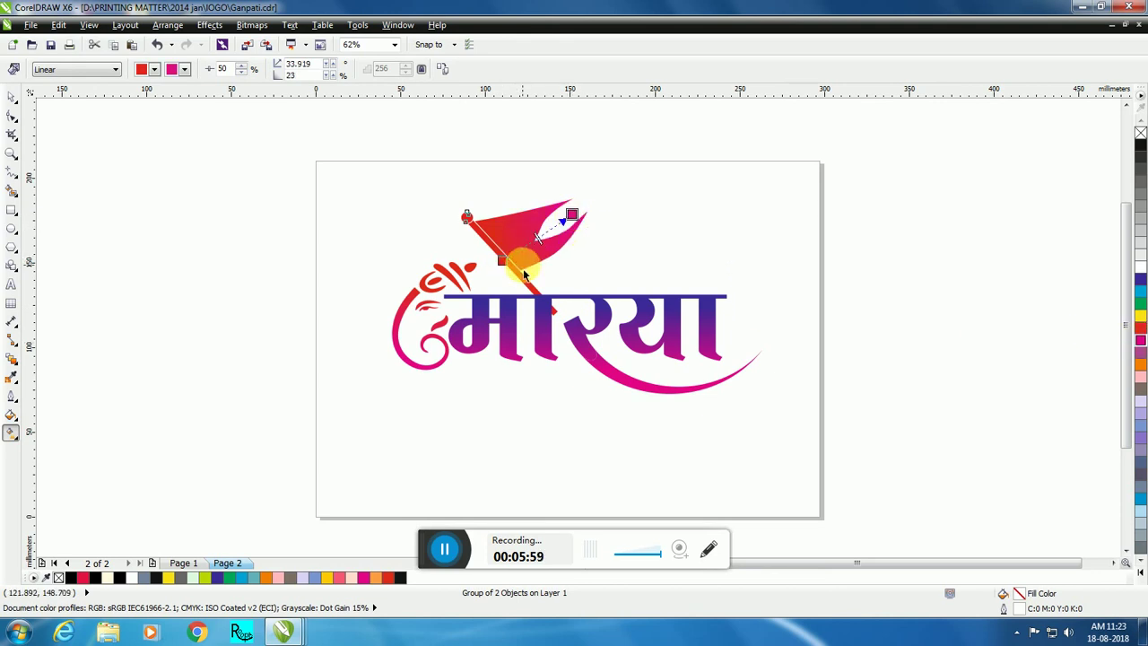
{"action": "left_click", "coordinate": [1142, 280]}
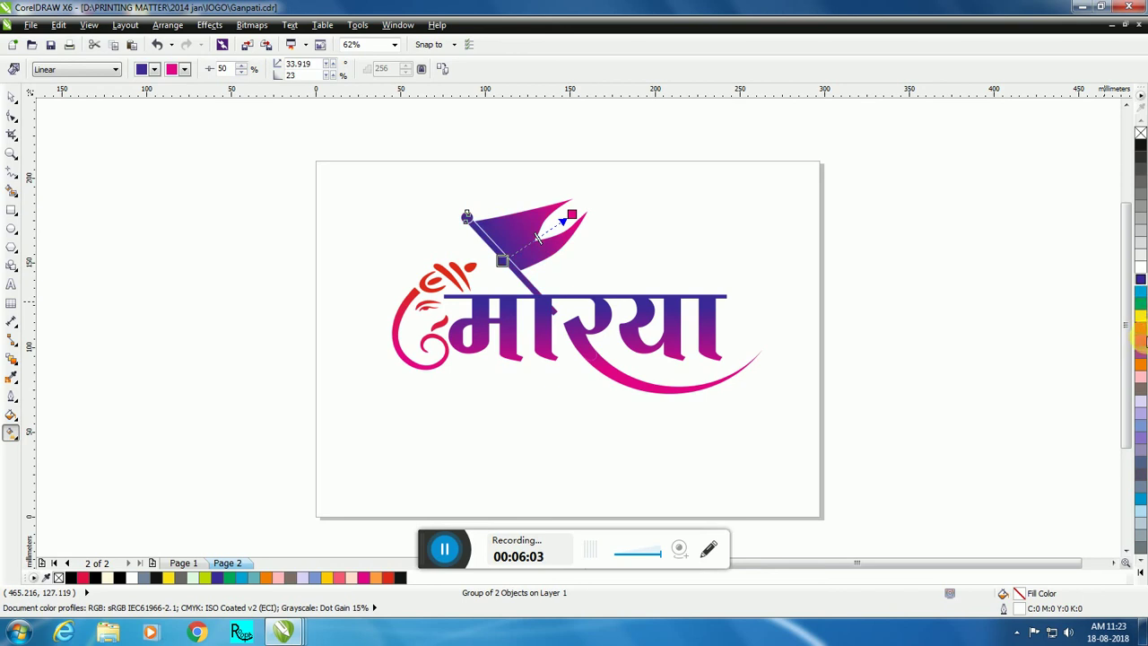
{"action": "left_click", "coordinate": [1141, 330]}
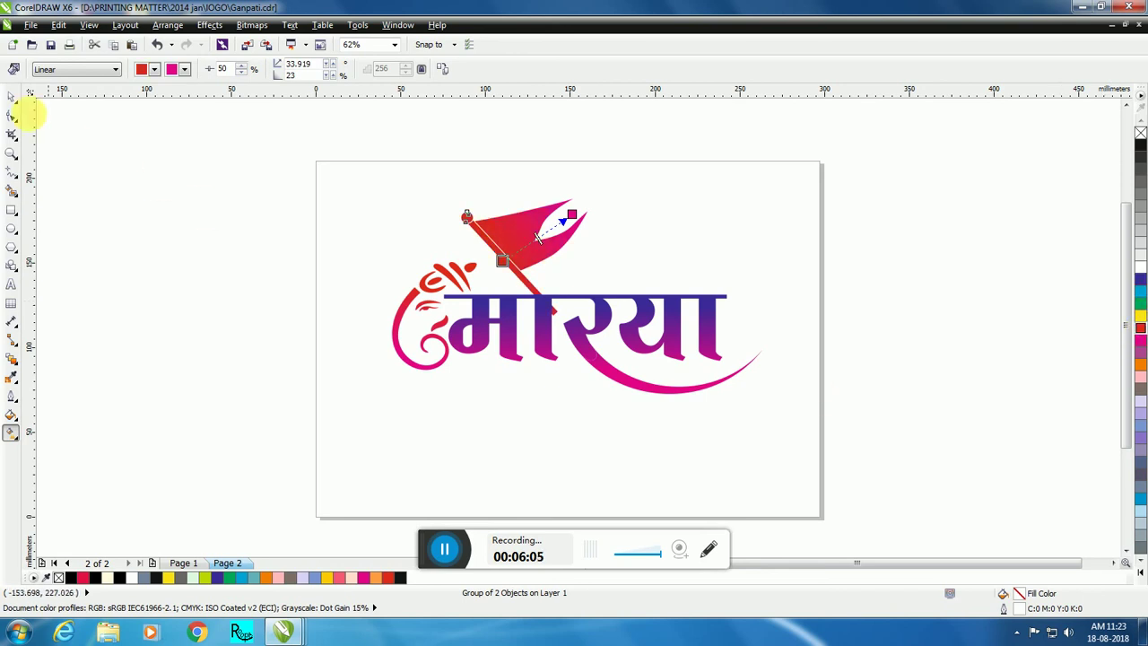
{"action": "left_click", "coordinate": [11, 104]}
Step: Change the upper colour of the मोरया word's linear gradient to red
{"action": "left_click", "coordinate": [512, 365]}
{"action": "left_click", "coordinate": [538, 357]}
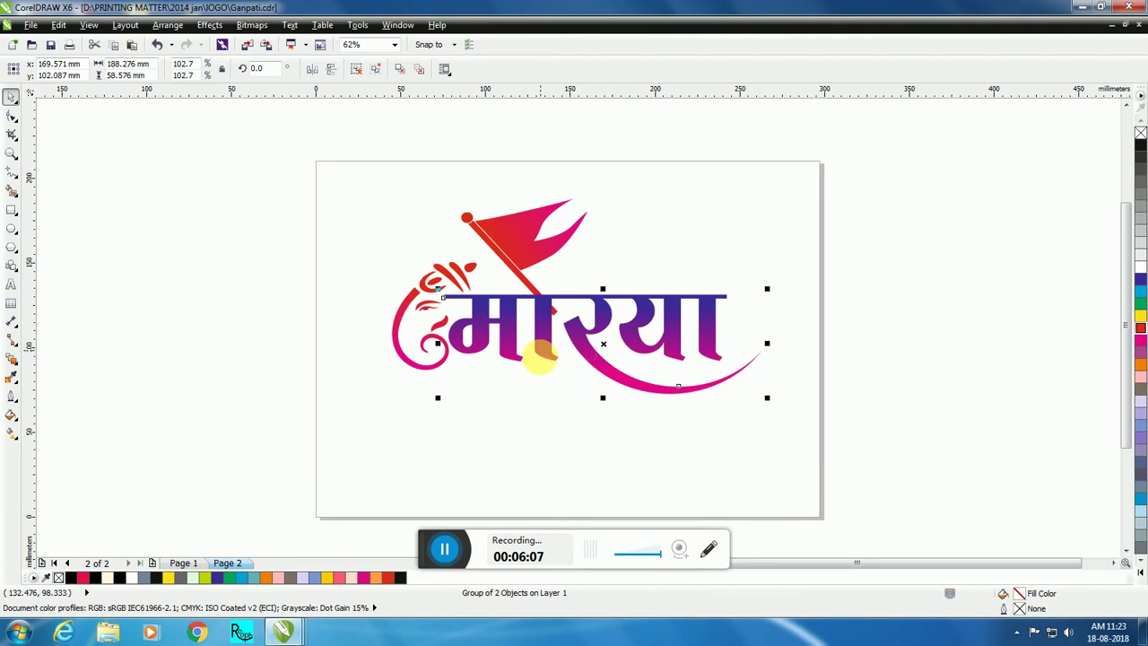
{"action": "left_click", "coordinate": [11, 434]}
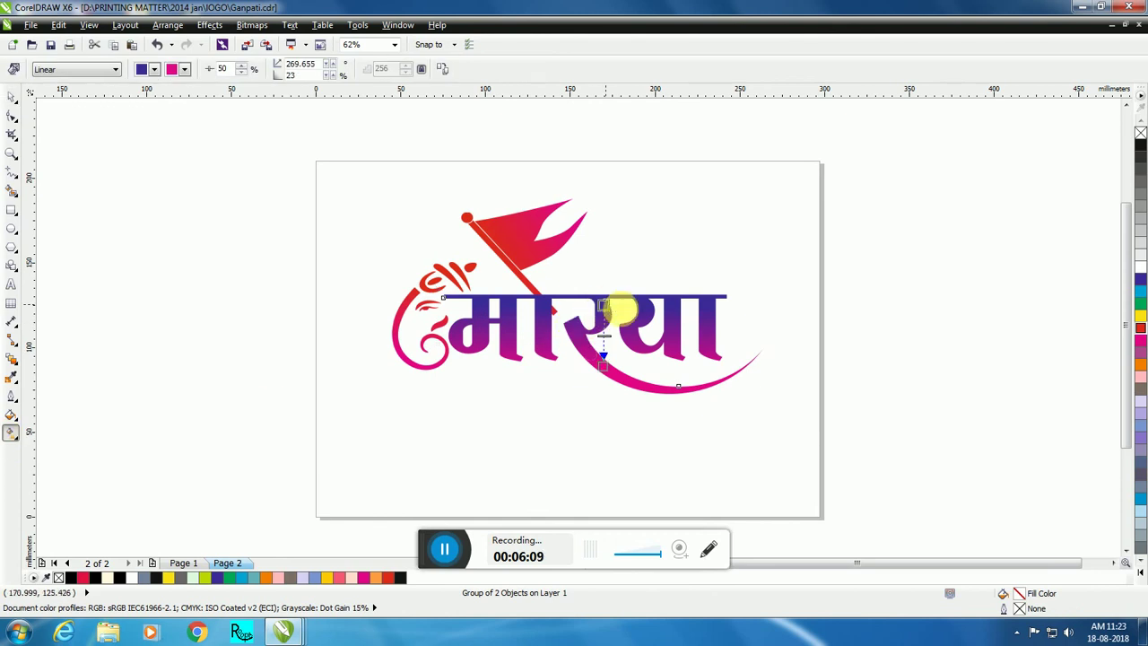
{"action": "left_click", "coordinate": [1141, 330]}
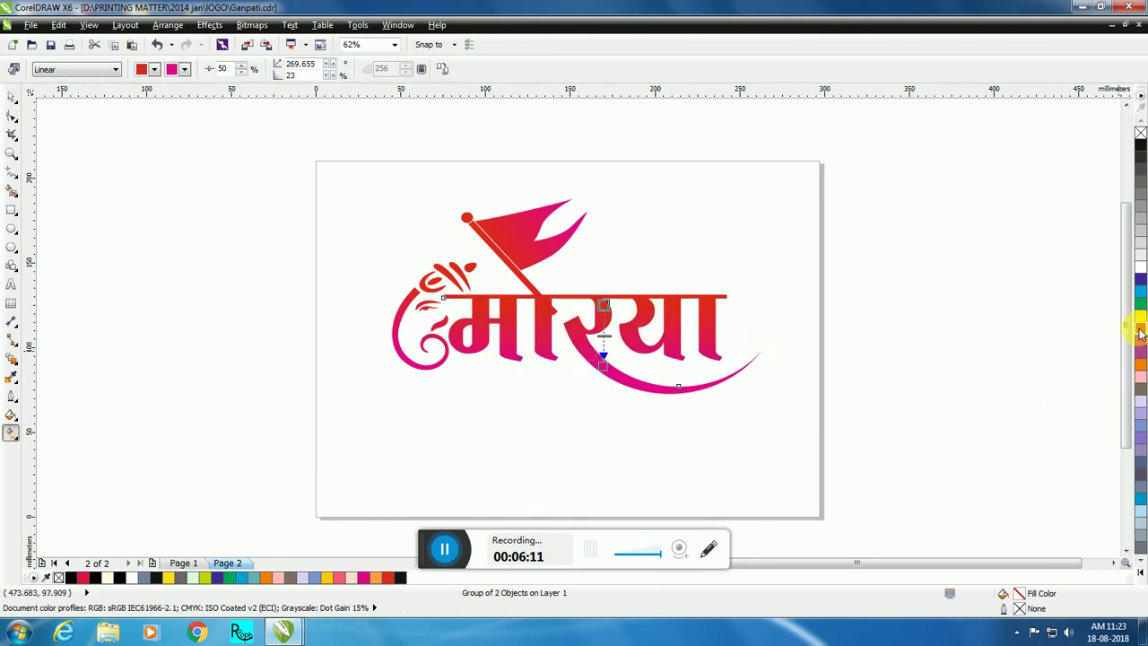
Step: Change the upper colour of the मोरया word's linear gradient to orange and deselect the artwork
{"action": "left_click", "coordinate": [1140, 376]}
{"action": "left_click", "coordinate": [1139, 368]}
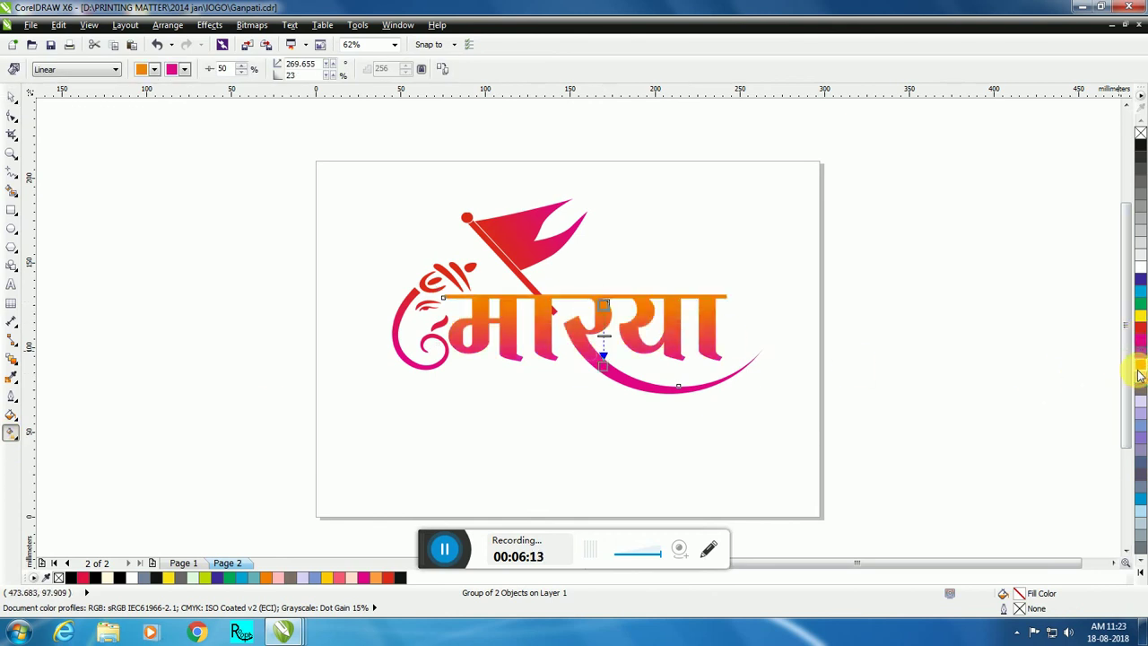
{"action": "left_click", "coordinate": [1141, 333]}
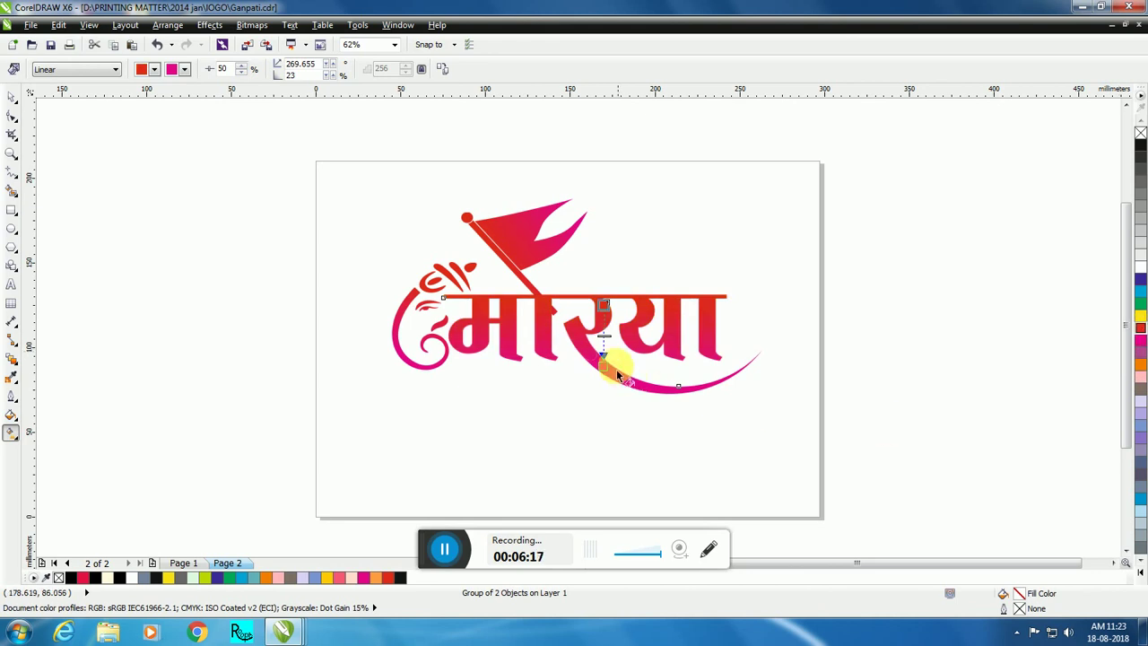
{"action": "left_click", "coordinate": [1141, 368]}
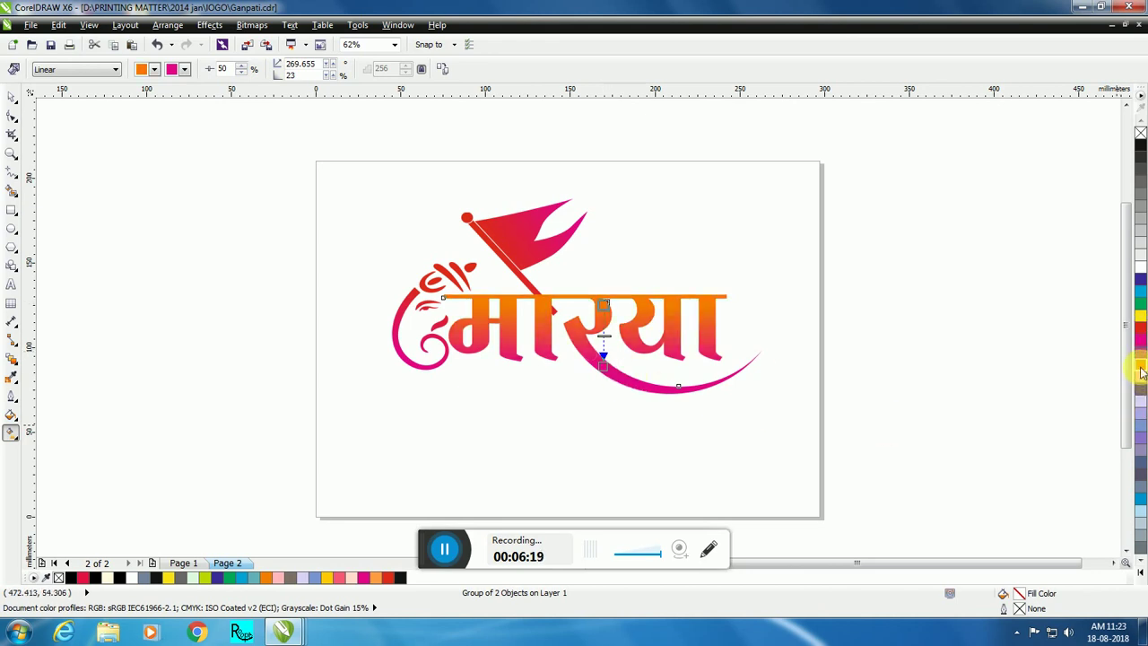
{"action": "left_click", "coordinate": [11, 97]}
{"action": "left_click", "coordinate": [306, 195]}
{"action": "left_click_drag", "start_coordinate": [251, 154], "coordinate": [773, 412]}
{"action": "left_click", "coordinate": [695, 450]}
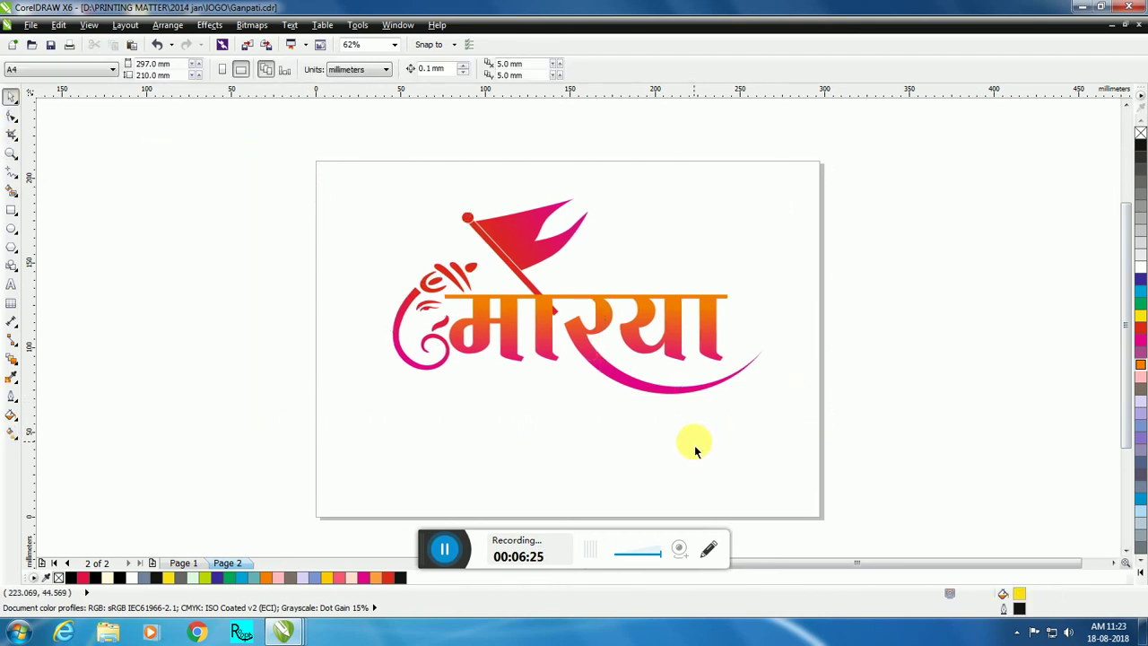
Step: Draw a circle about 4 mm in diameter just beyond the swoosh's tip and colour its fill and outline red
{"action": "scroll", "coordinate": [769, 371], "scroll_direction": "up", "scroll_amount": 3}
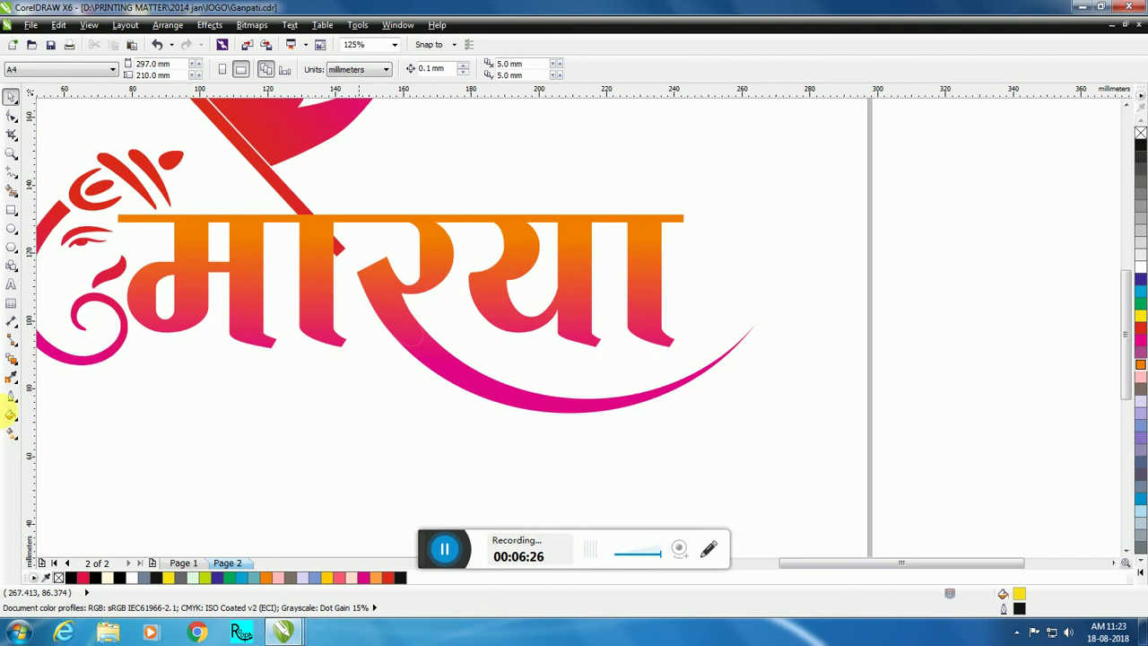
{"action": "left_click", "coordinate": [12, 231]}
{"action": "left_click_drag", "start_coordinate": [758, 309], "coordinate": [771, 323]}
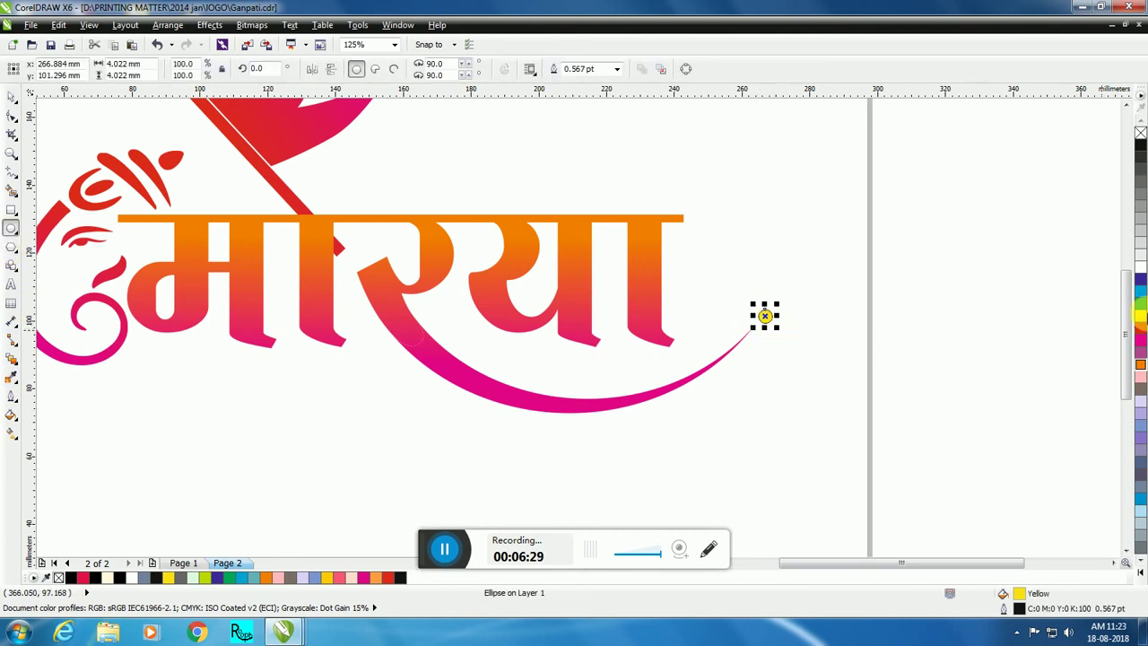
{"action": "left_click", "coordinate": [1139, 328]}
{"action": "left_click", "coordinate": [18, 97]}
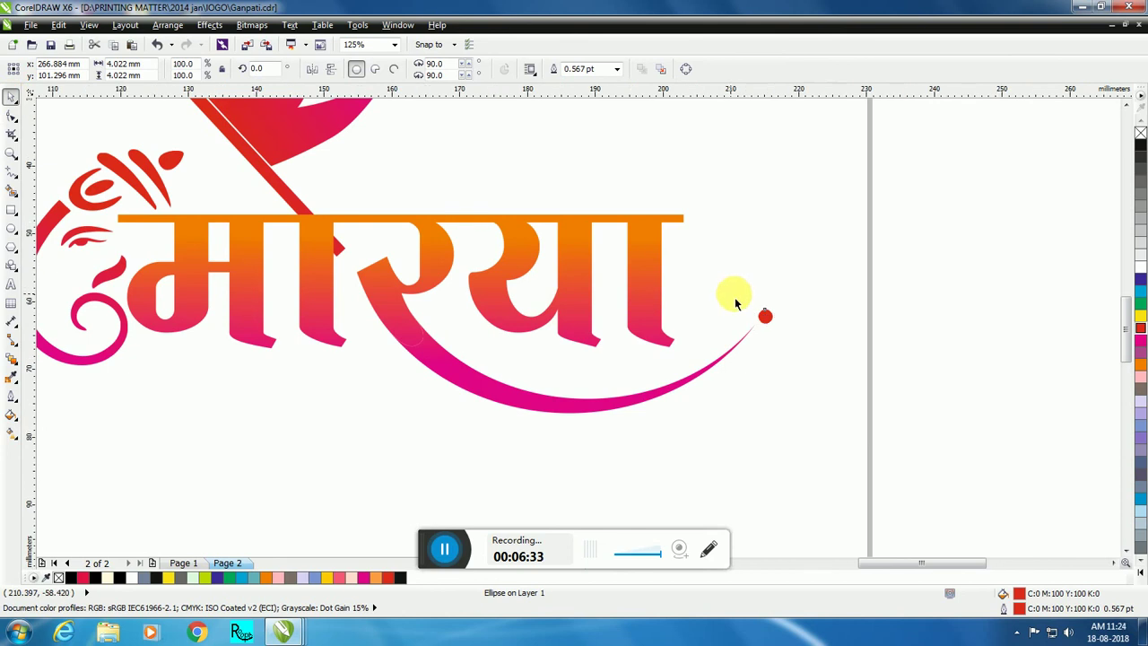
Step: Shrink the red circle to about 0.7 mm in diameter and move it close to the swoosh's tip
{"action": "scroll", "coordinate": [730, 299], "scroll_direction": "up", "scroll_amount": 1}
{"action": "mouse_move", "coordinate": [828, 368]}
{"action": "left_mouse_down"}
{"action": "mouse_move", "coordinate": [812, 356]}
{"action": "mouse_move", "coordinate": [764, 364]}
{"action": "left_mouse_up"}
{"action": "scroll", "coordinate": [816, 348], "scroll_direction": "up", "scroll_amount": 1}
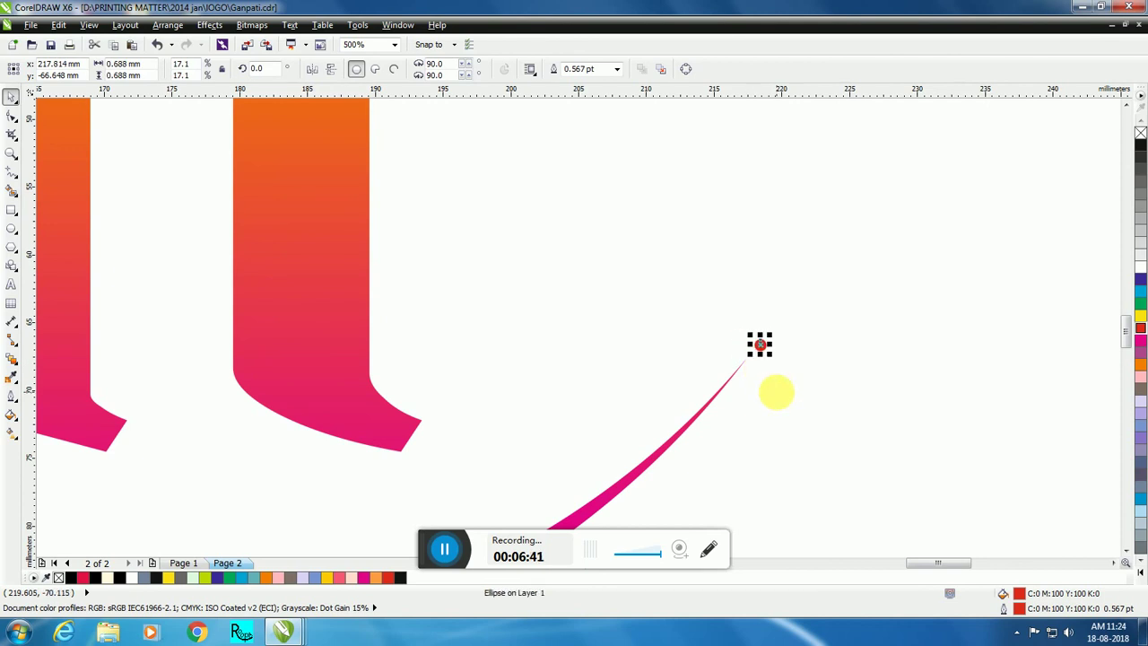
{"action": "scroll", "coordinate": [735, 320], "scroll_direction": "up", "scroll_amount": 2}
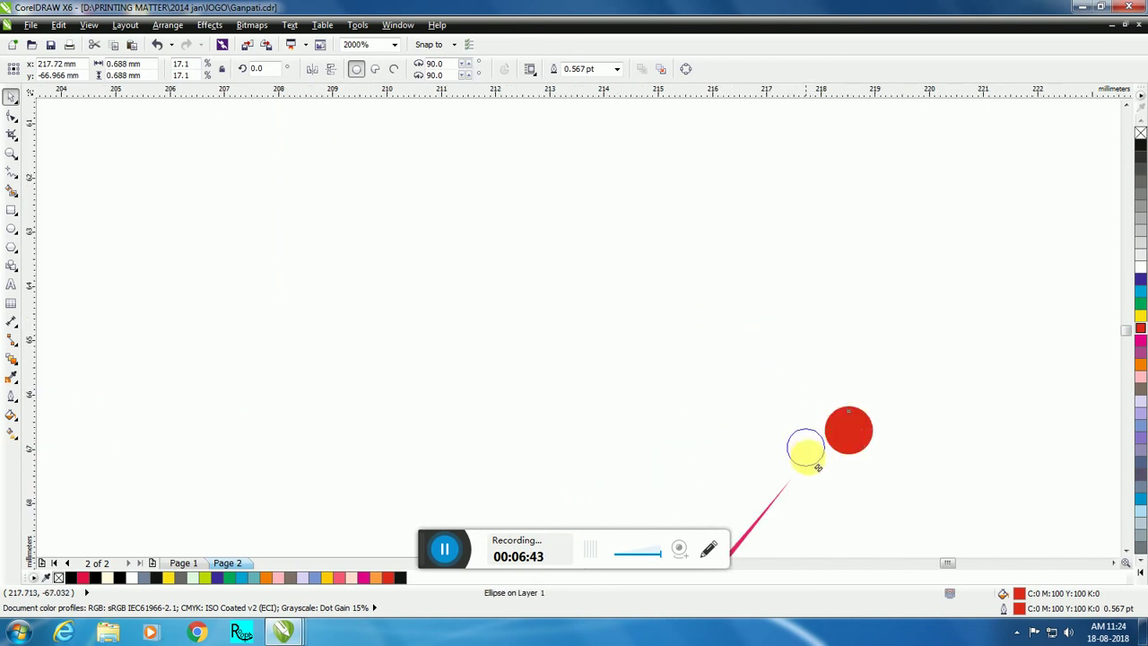
{"action": "scroll", "coordinate": [814, 456], "scroll_direction": "down", "scroll_amount": 5}
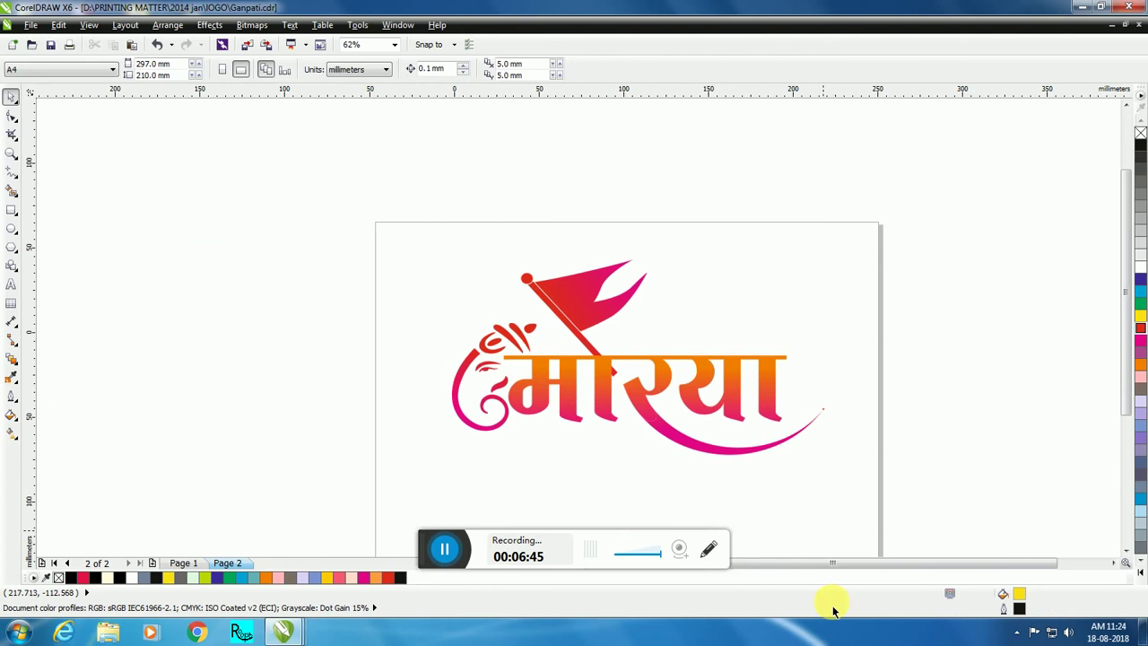
Step: Duplicate the red dot up and to the right of the swoosh's tip and shrink the copy
{"action": "scroll", "coordinate": [843, 379], "scroll_direction": "up", "scroll_amount": 4}
{"action": "left_click", "coordinate": [736, 403]}
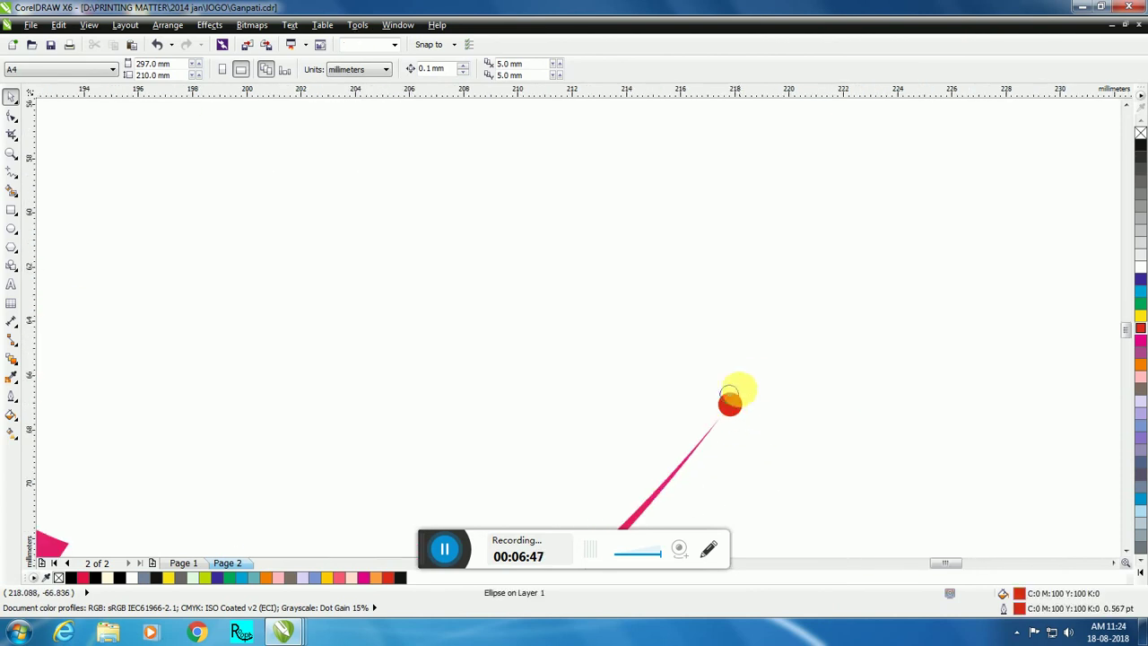
{"action": "right_click", "coordinate": [760, 374]}
{"action": "left_click_drag", "start_coordinate": [760, 375], "coordinate": [754, 391]}
{"action": "scroll", "coordinate": [763, 386], "scroll_direction": "up", "scroll_amount": 1}
Step: Enlarge the dot nearest the swoosh's tip slightly and adjust the spacing between the two dots
{"action": "left_click", "coordinate": [717, 420]}
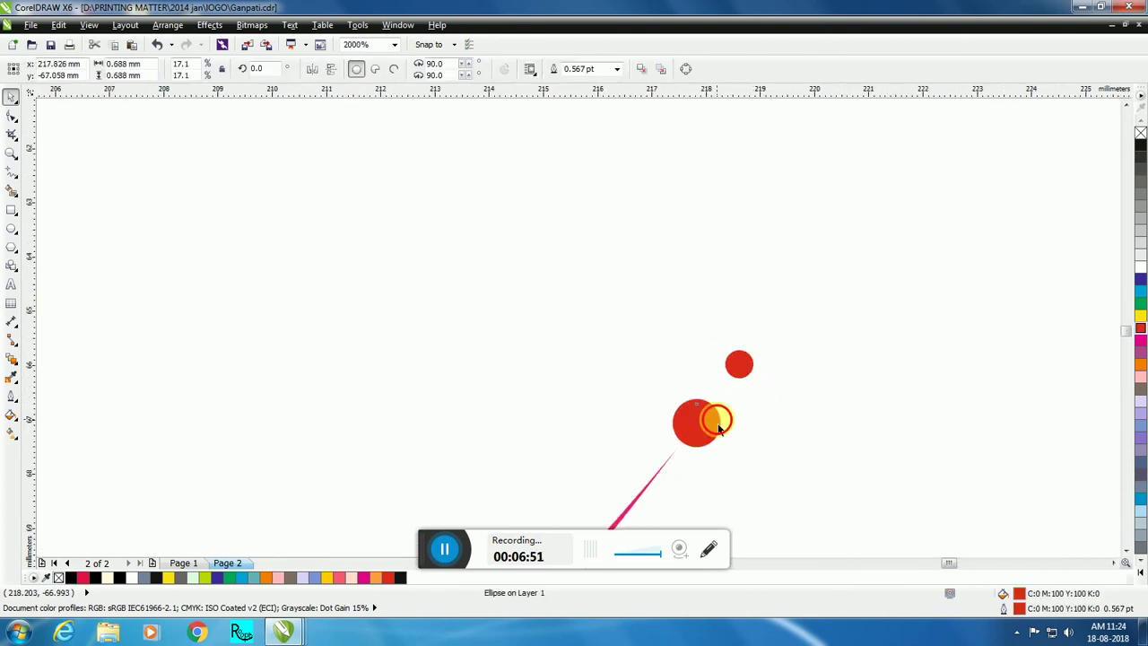
{"action": "left_click_drag", "start_coordinate": [724, 451], "coordinate": [736, 459]}
{"action": "left_click", "coordinate": [740, 372]}
{"action": "left_click_drag", "start_coordinate": [715, 420], "coordinate": [732, 395]}
Step: Duplicate the smaller dot further up and shrink the copy to make a tapering trail of three dots
{"action": "left_click", "coordinate": [743, 360]}
{"action": "left_click_drag", "start_coordinate": [745, 357], "coordinate": [785, 349]}
{"action": "right_click", "coordinate": [773, 330]}
{"action": "left_click", "coordinate": [784, 371]}
{"action": "scroll", "coordinate": [789, 364], "scroll_direction": "down", "scroll_amount": 6}
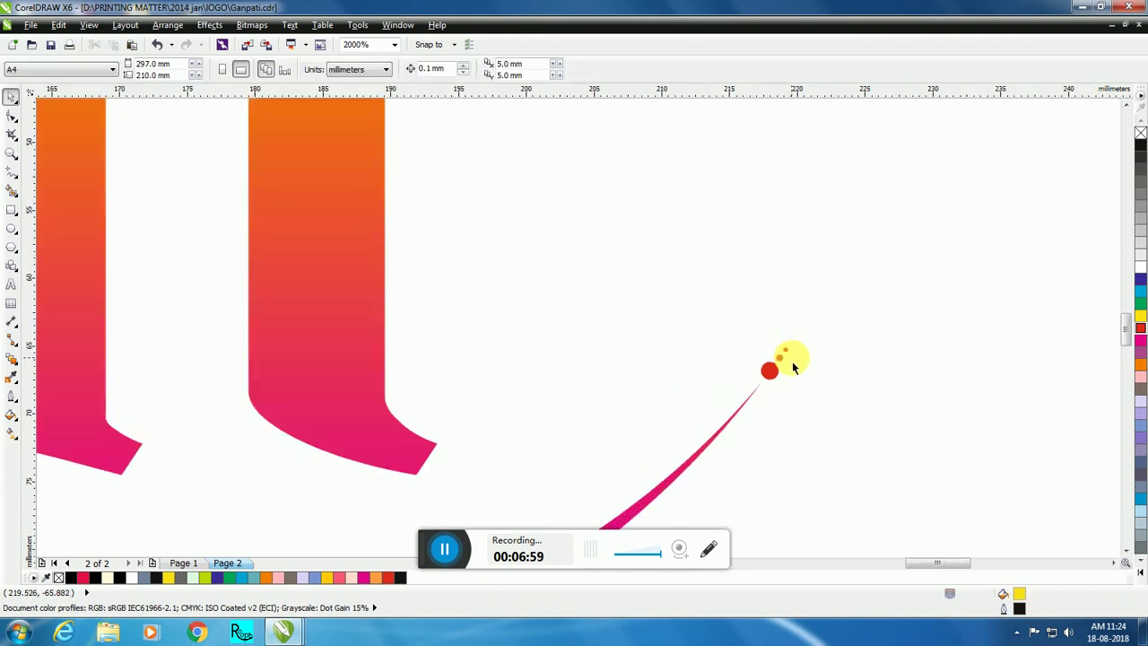
Step: Examine the whole logo and the dot trail at the swoosh's tip, both close up and at full-page view
{"action": "scroll", "coordinate": [793, 437], "scroll_direction": "down", "scroll_amount": 2}
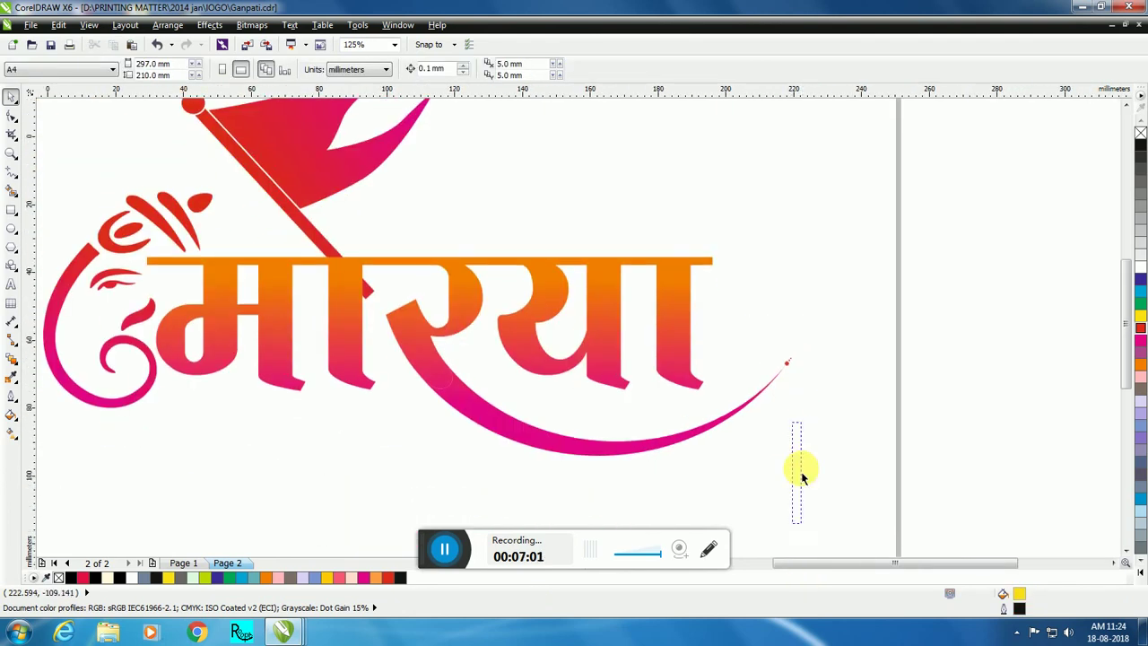
{"action": "left_click_drag", "start_coordinate": [811, 550], "coordinate": [541, 402]}
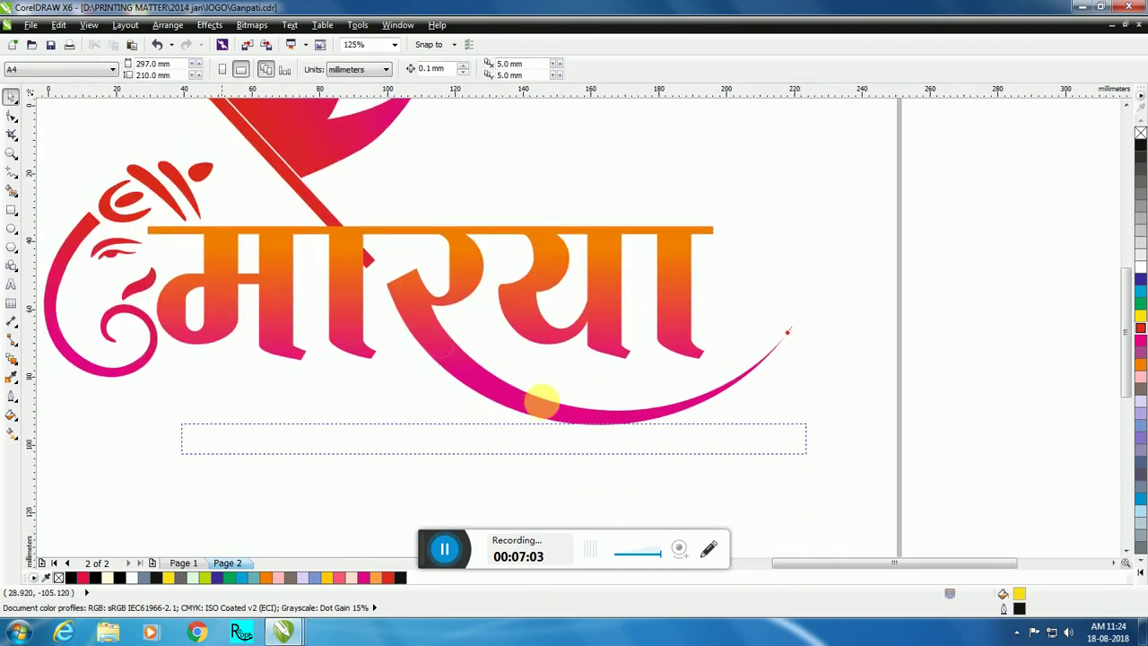
{"action": "scroll", "coordinate": [552, 393], "scroll_direction": "down", "scroll_amount": 1}
{"action": "left_click_drag", "start_coordinate": [599, 449], "coordinate": [439, 444]}
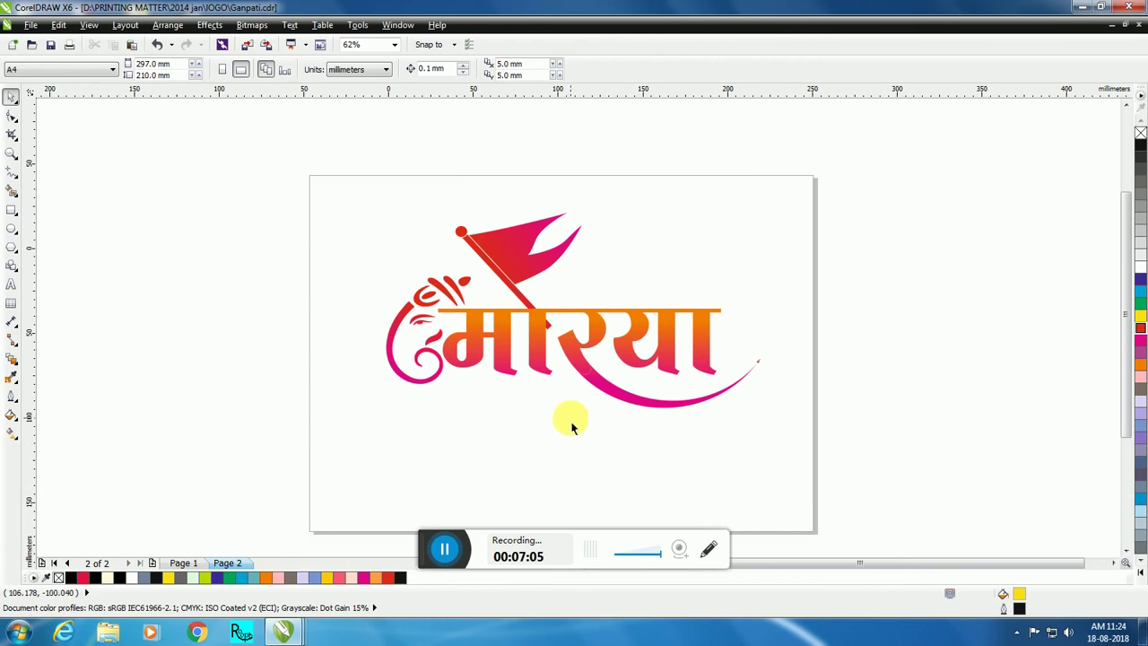
{"action": "scroll", "coordinate": [582, 424], "scroll_direction": "up", "scroll_amount": 2}
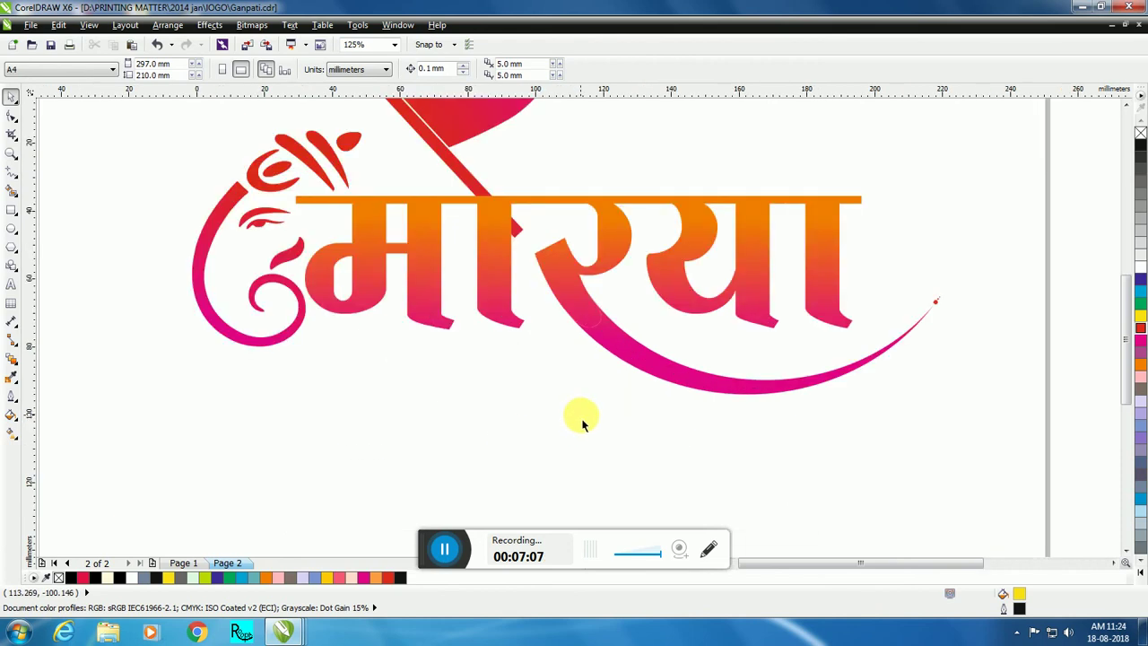
{"action": "scroll", "coordinate": [582, 423], "scroll_direction": "down", "scroll_amount": 2}
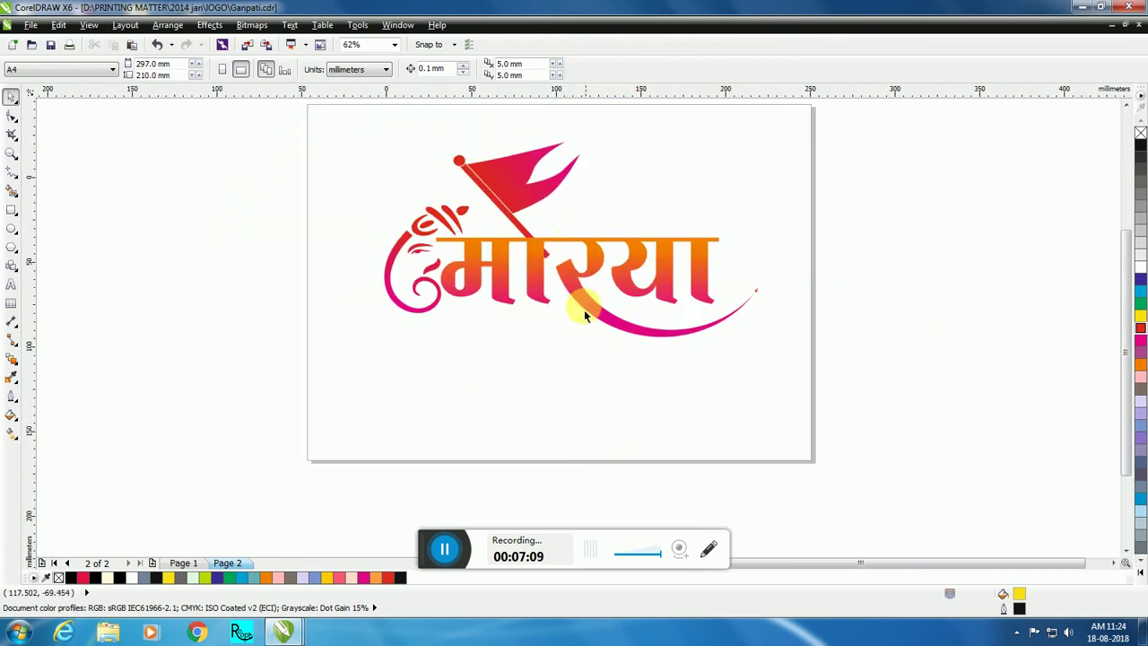
{"action": "left_click_drag", "start_coordinate": [536, 458], "coordinate": [527, 308]}
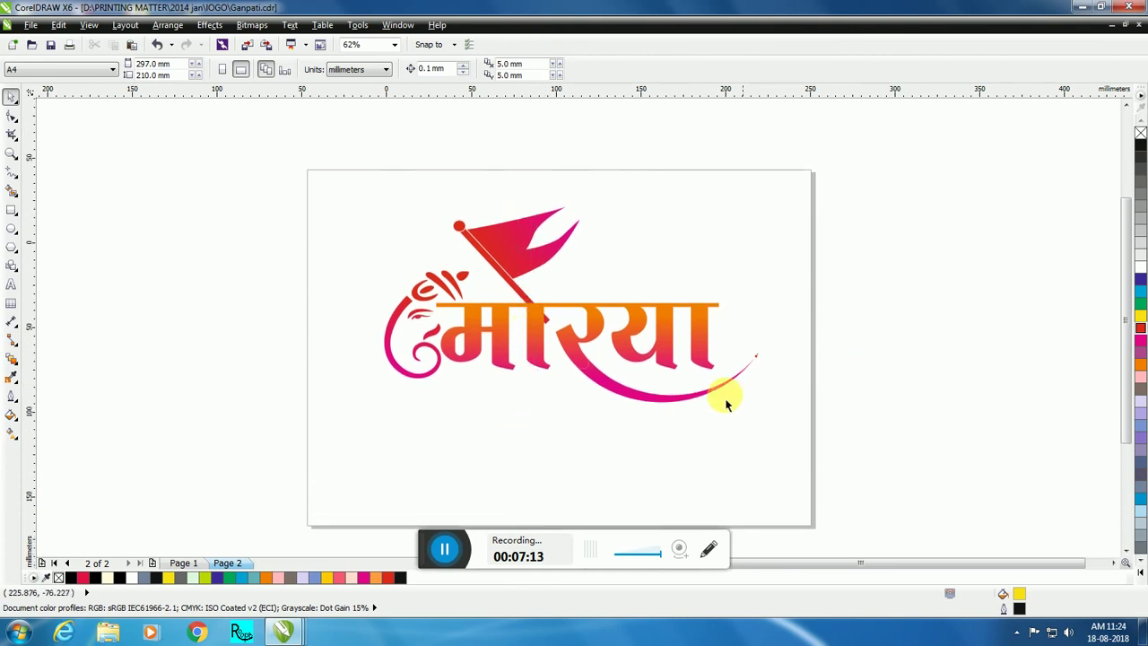
{"action": "scroll", "coordinate": [795, 369], "scroll_direction": "up", "scroll_amount": 2}
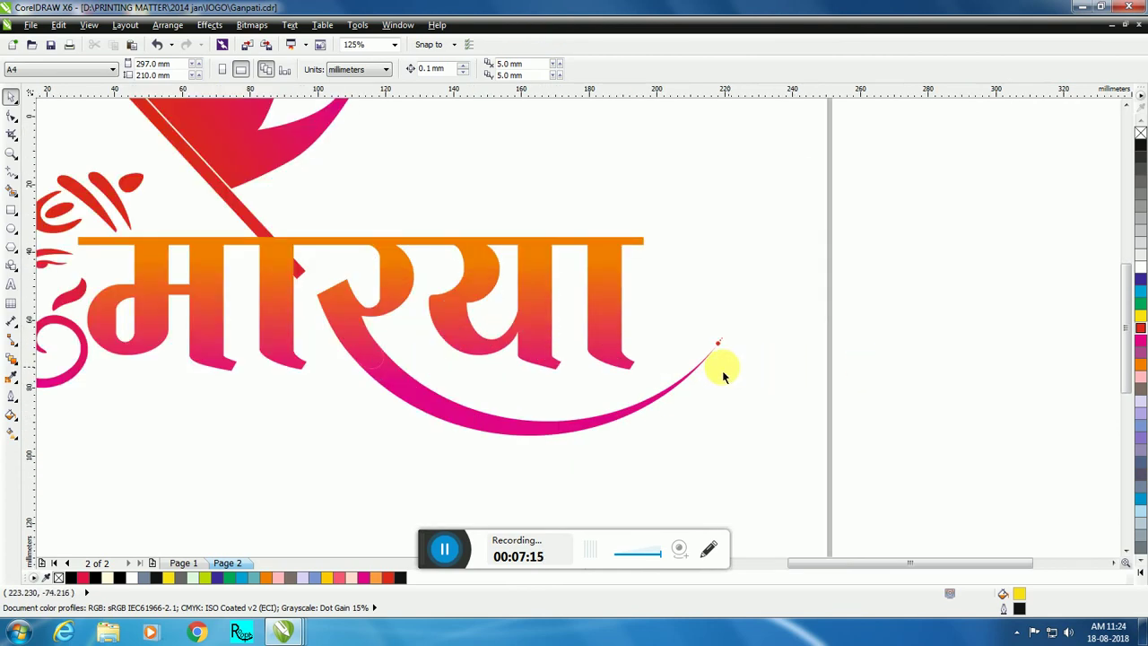
{"action": "scroll", "coordinate": [723, 373], "scroll_direction": "down", "scroll_amount": 2}
Step: Select all objects of the logo, move them slightly down on the page and deselect them
{"action": "left_click_drag", "start_coordinate": [482, 417], "coordinate": [492, 453]}
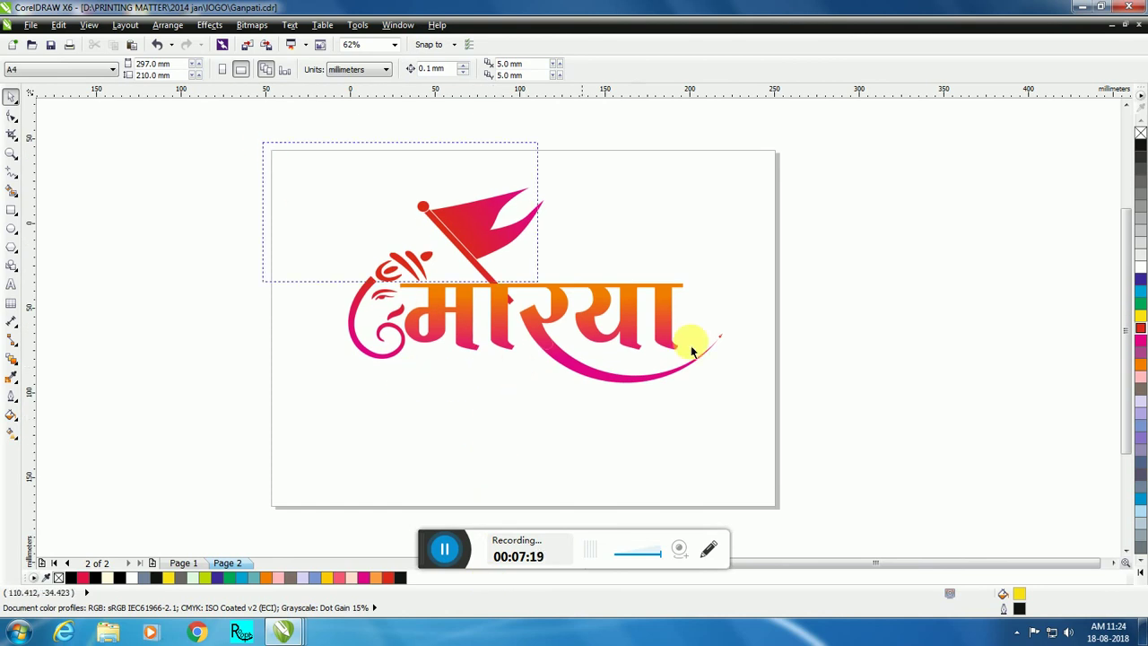
{"action": "left_click_drag", "start_coordinate": [692, 351], "coordinate": [705, 410]}
{"action": "left_click_drag", "start_coordinate": [597, 380], "coordinate": [606, 402]}
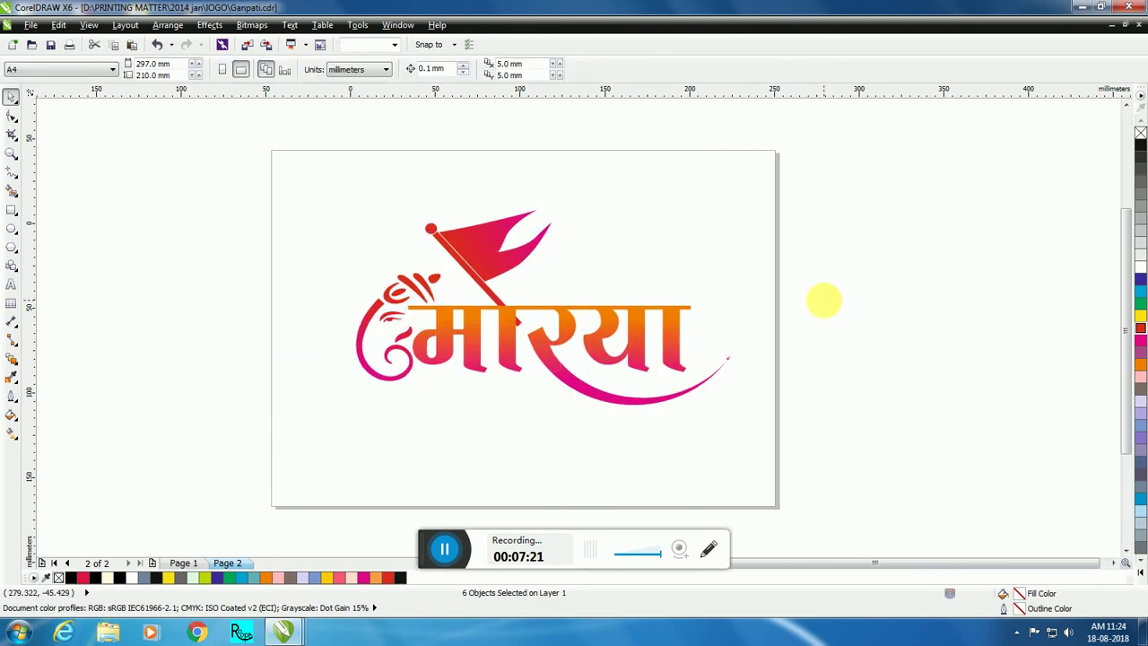
{"action": "left_click", "coordinate": [823, 299]}
Step: Draw a vertical bar about 7 mm wide and 66 mm tall left of Ganesha's head, filled red without an outline
{"action": "left_click", "coordinate": [12, 210]}
{"action": "left_click_drag", "start_coordinate": [300, 285], "coordinate": [318, 406]}
{"action": "left_click", "coordinate": [326, 577]}
{"action": "left_click", "coordinate": [387, 576]}
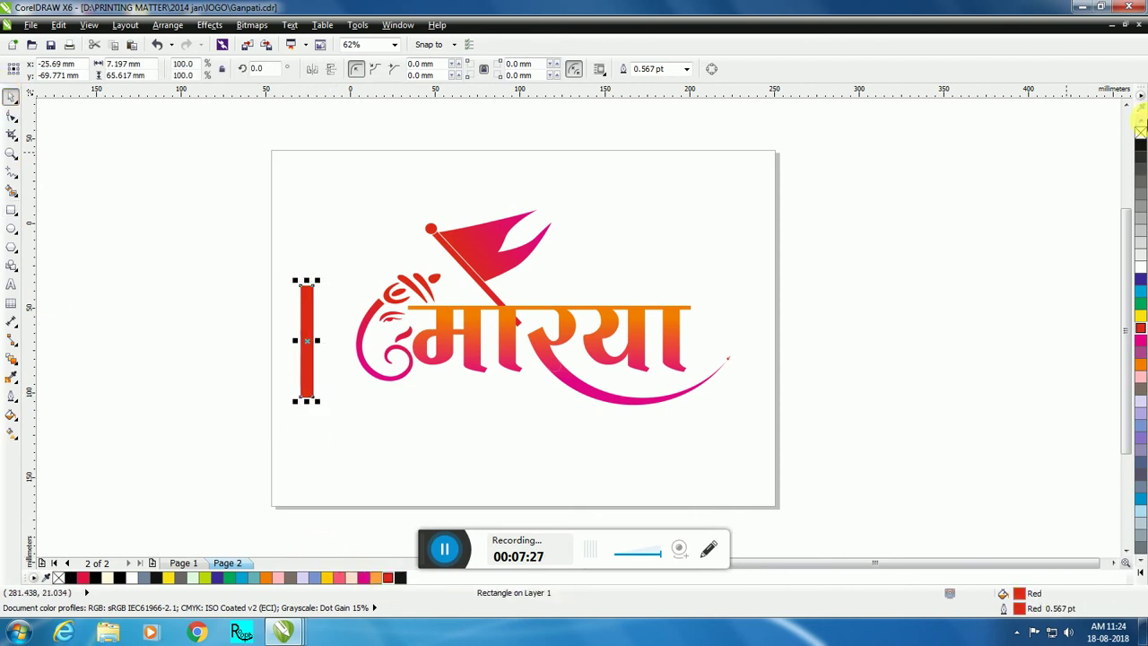
{"action": "right_click", "coordinate": [1140, 133]}
Step: Apply a linear gradient to the vertical bar, running from red at its upper end to orange at its lower end
{"action": "left_click", "coordinate": [12, 433]}
{"action": "left_click", "coordinate": [310, 305]}
{"action": "left_click_drag", "start_coordinate": [309, 305], "coordinate": [307, 395]}
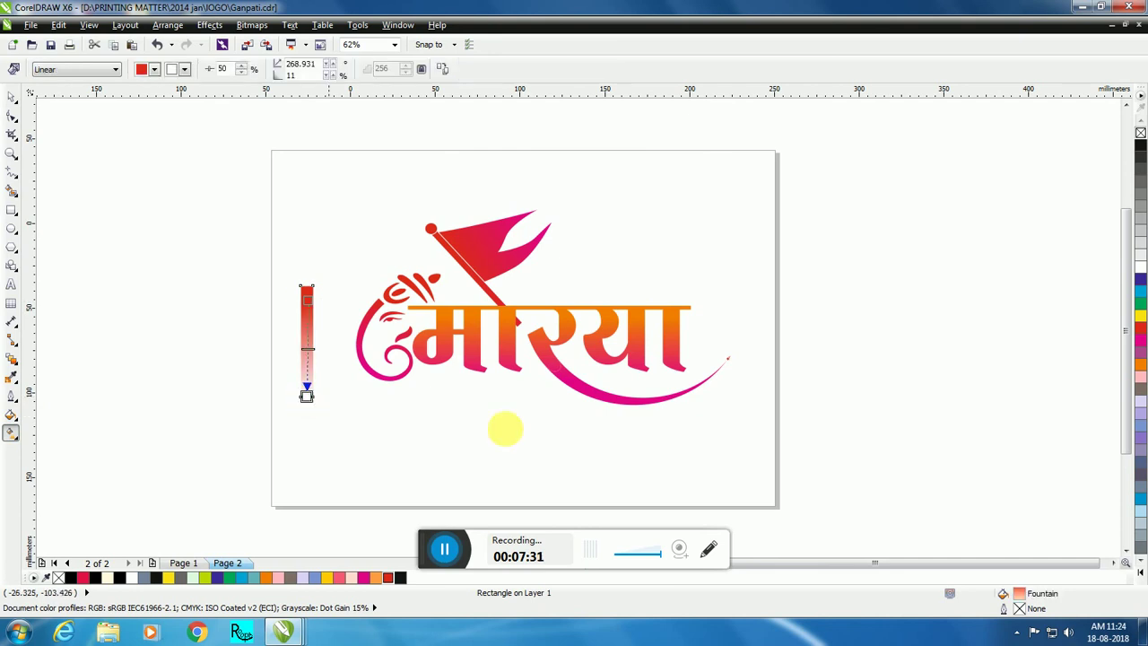
{"action": "left_click", "coordinate": [1141, 348]}
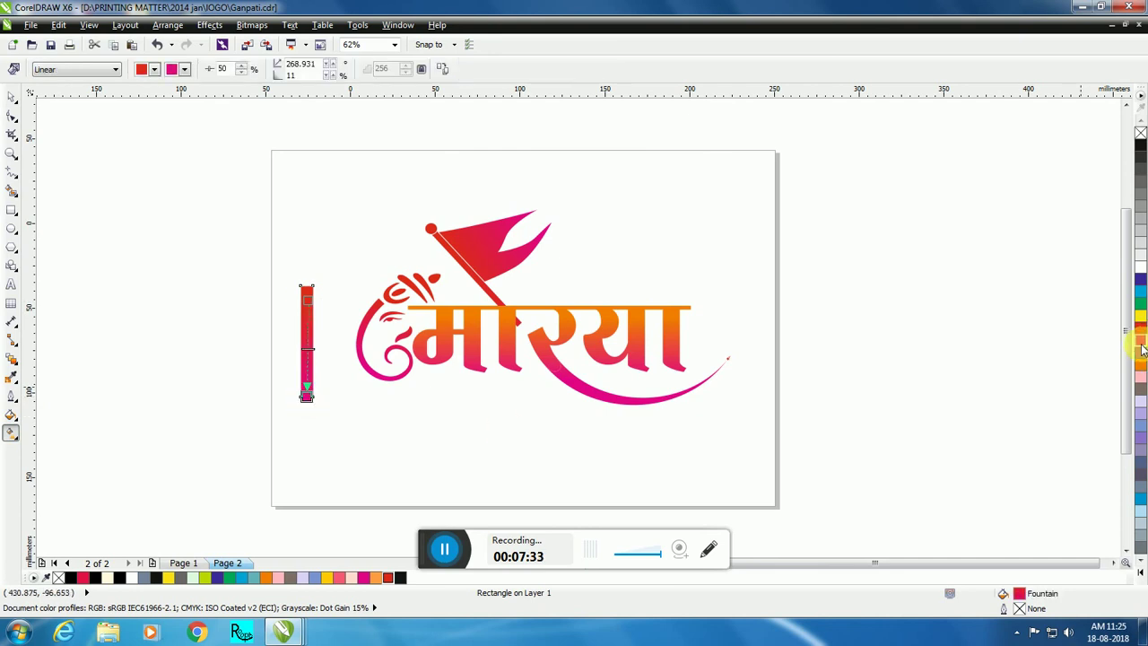
{"action": "left_click", "coordinate": [1141, 368]}
{"action": "left_click", "coordinate": [12, 96]}
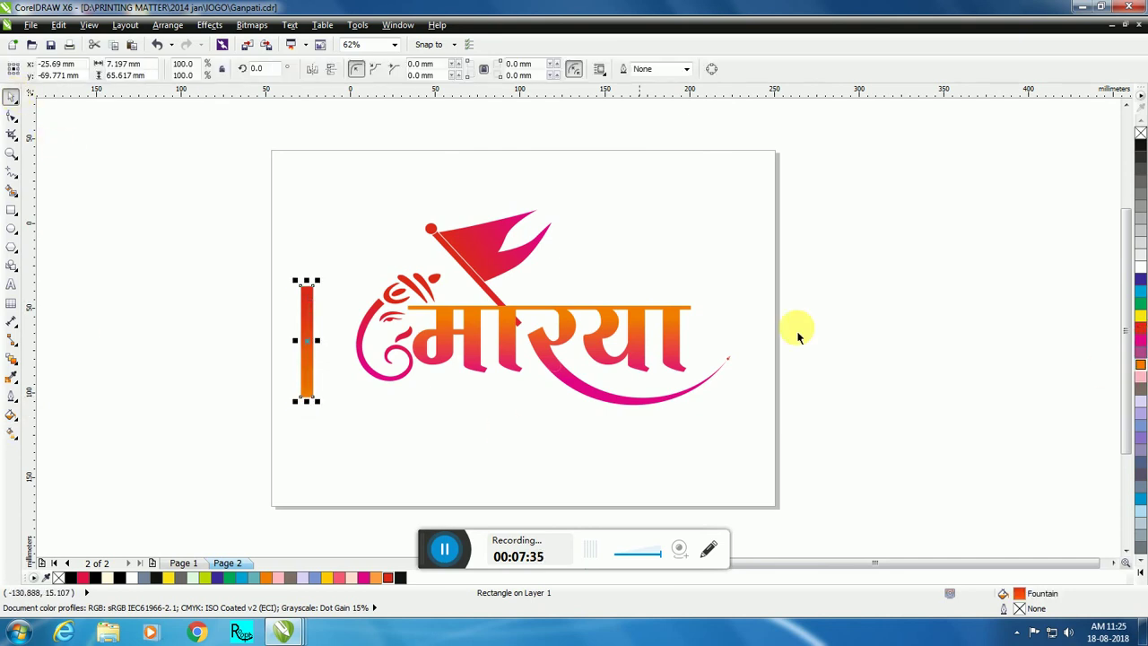
Step: Move the gradient bar closer to Ganesha's head and convert it to curves
{"action": "scroll", "coordinate": [315, 359], "scroll_direction": "up", "scroll_amount": 2}
{"action": "left_click_drag", "start_coordinate": [350, 330], "coordinate": [408, 328]}
{"action": "left_click", "coordinate": [11, 117]}
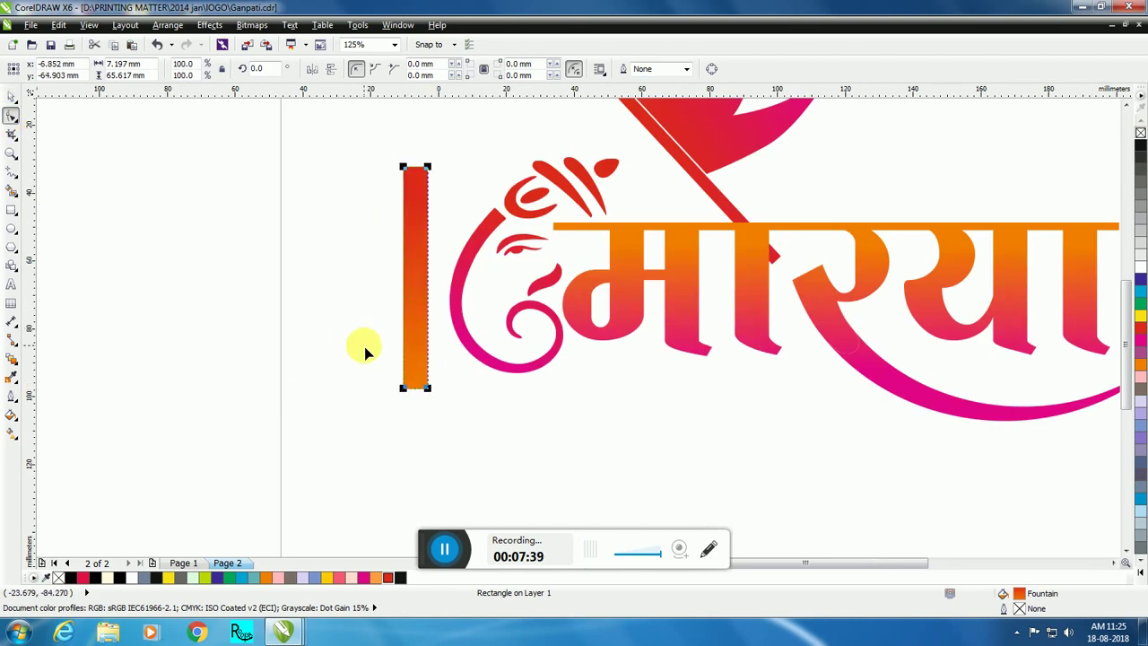
{"action": "left_click", "coordinate": [11, 99]}
{"action": "right_click", "coordinate": [415, 184]}
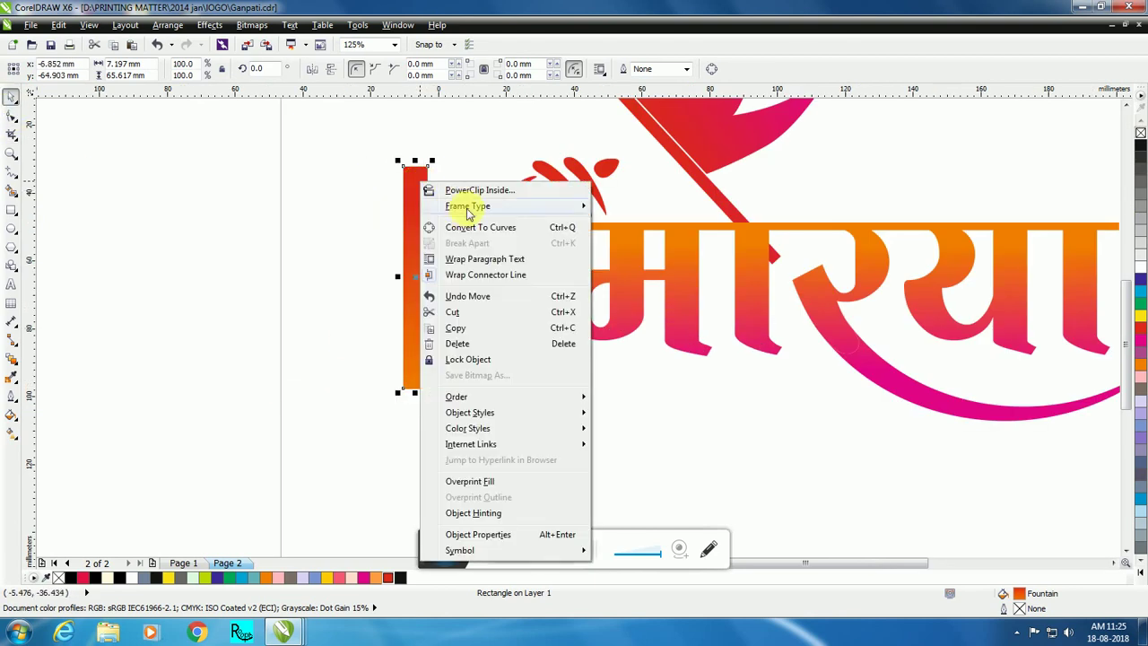
{"action": "left_click", "coordinate": [469, 228]}
Step: Raise the bar's lower right corner node so that its bottom edge is cut at a slant
{"action": "left_click", "coordinate": [11, 118]}
{"action": "left_click_drag", "start_coordinate": [427, 388], "coordinate": [426, 346]}
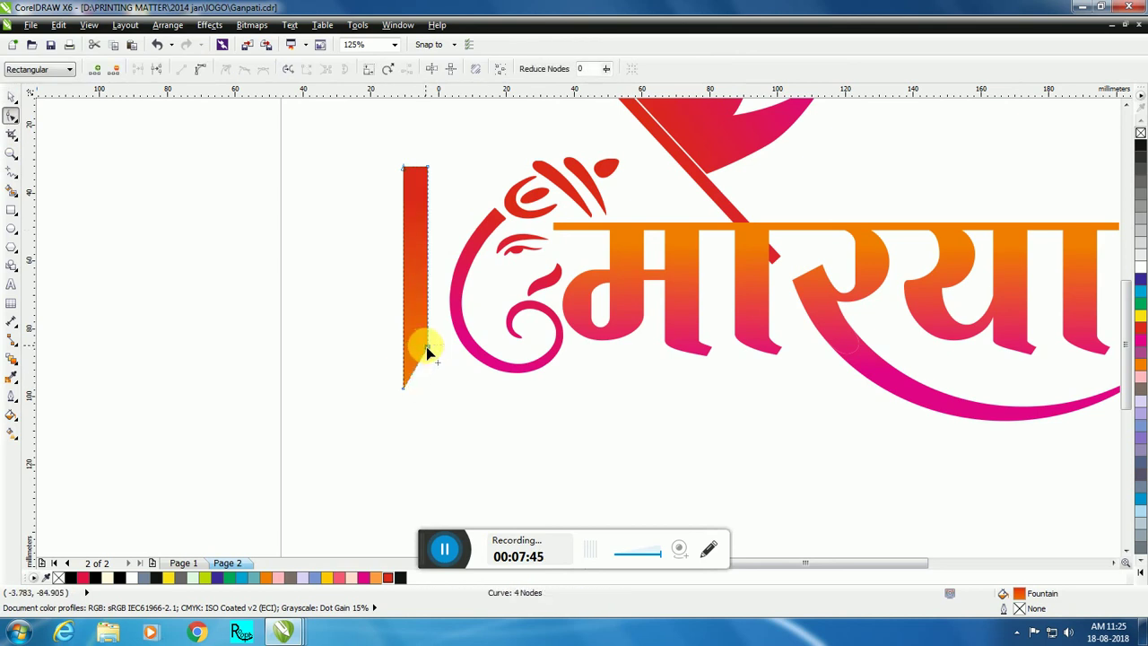
{"action": "left_click", "coordinate": [11, 97]}
{"action": "left_click", "coordinate": [230, 258]}
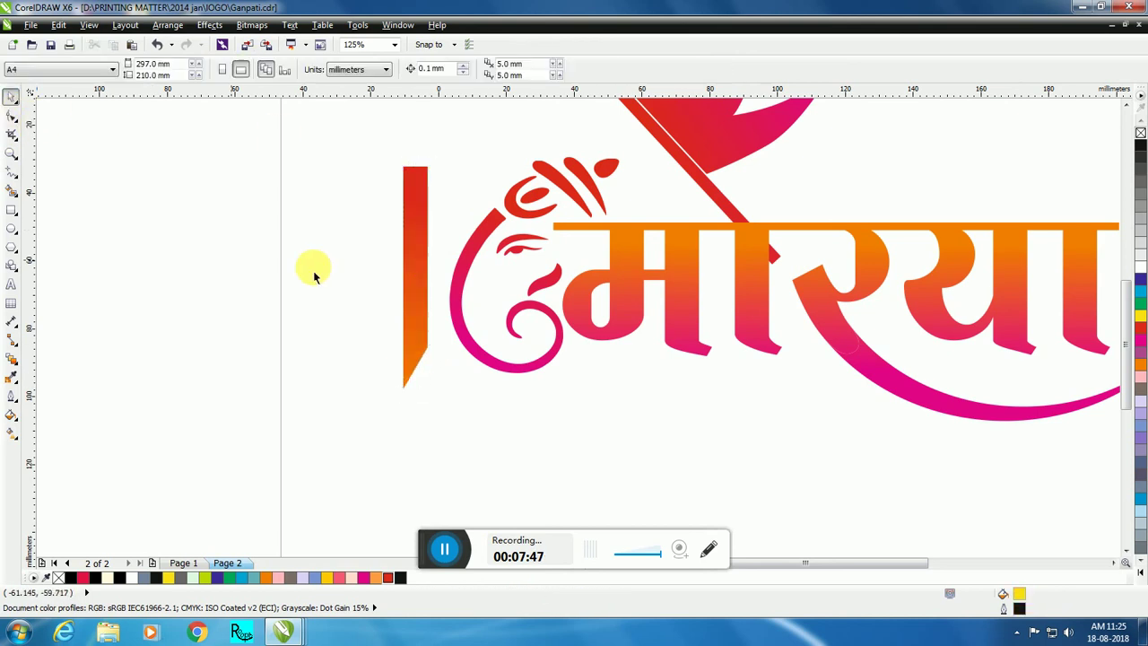
Step: Mirror the slanted bar horizontally and place a copy to its left, scaled to 95%
{"action": "left_click", "coordinate": [417, 279]}
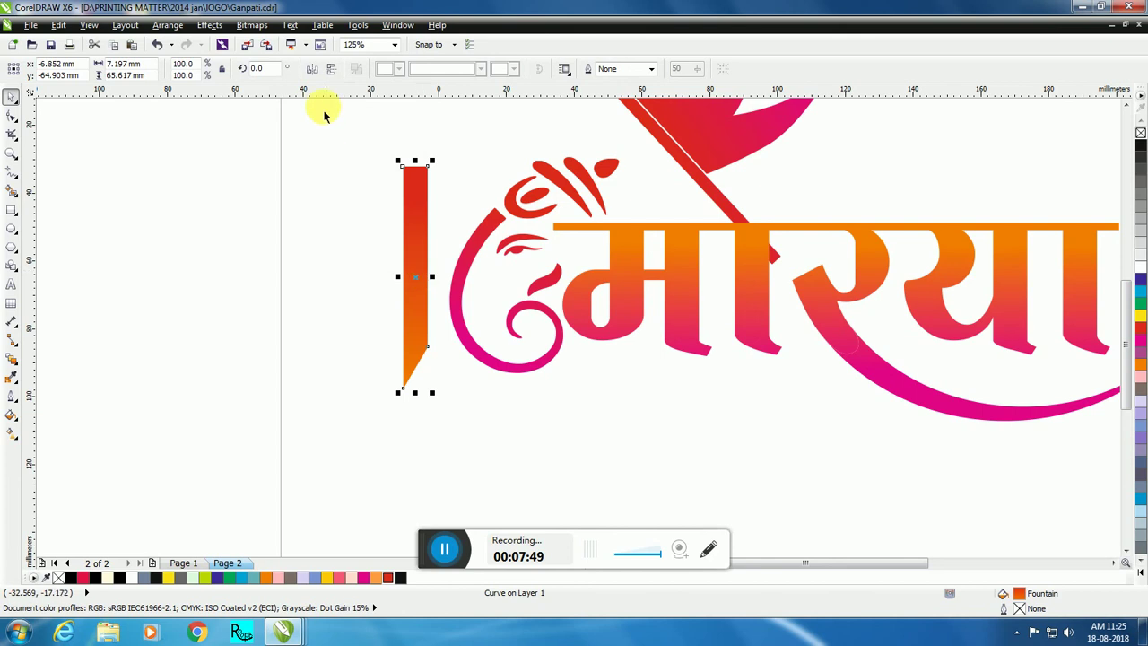
{"action": "left_click", "coordinate": [311, 72]}
{"action": "left_click_drag", "start_coordinate": [418, 277], "coordinate": [398, 323]}
{"action": "mouse_move", "coordinate": [396, 392]}
{"action": "left_mouse_down"}
{"action": "mouse_move", "coordinate": [390, 370]}
{"action": "mouse_move", "coordinate": [405, 391]}
{"action": "left_mouse_up"}
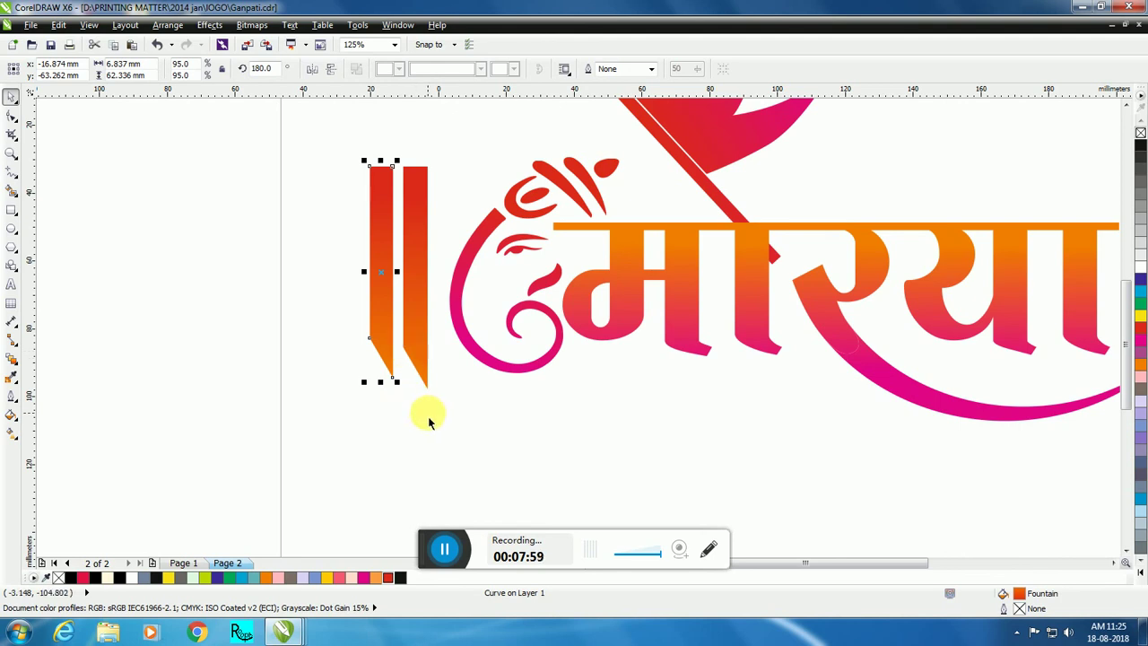
Step: Mirror the left bar horizontally and delete the original bar beside it
{"action": "left_click", "coordinate": [313, 70]}
{"action": "left_click", "coordinate": [282, 257]}
{"action": "left_click", "coordinate": [410, 285]}
{"action": "key", "text": "Delete"}
Step: Duplicate the remaining slanted bar to its right and scale the copy to 65% about its centre
{"action": "left_click_drag", "start_coordinate": [382, 288], "coordinate": [416, 289]}
{"action": "right_click", "coordinate": [415, 289]}
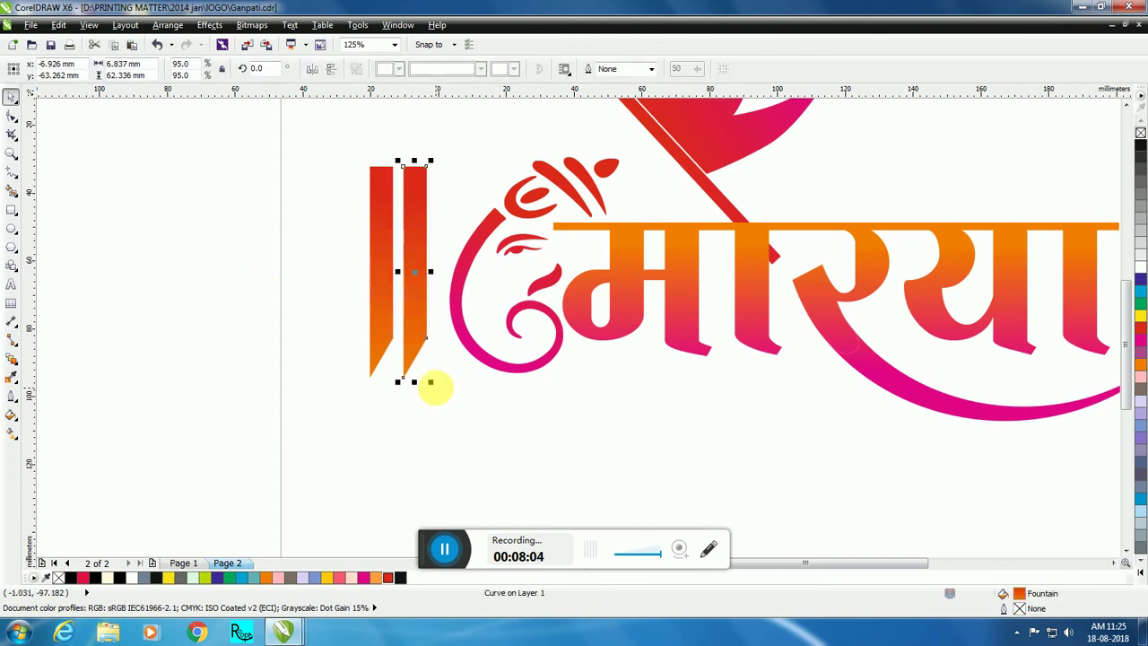
{"action": "left_click", "coordinate": [432, 386]}
{"action": "left_click", "coordinate": [403, 201]}
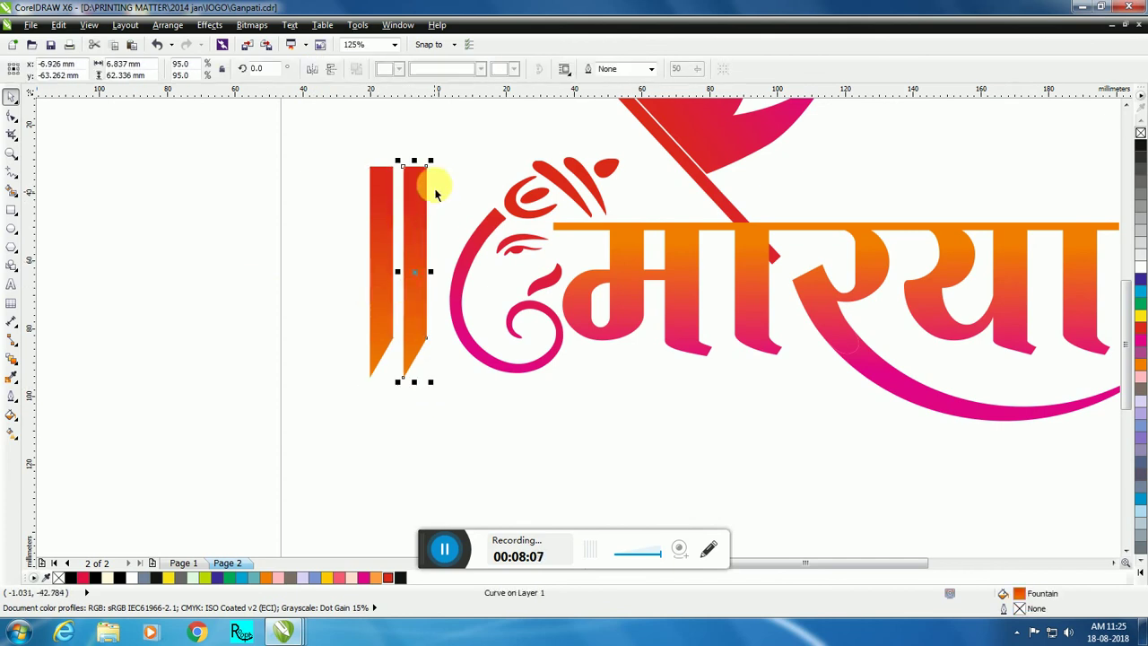
{"action": "left_click_drag", "start_coordinate": [430, 162], "coordinate": [430, 195]}
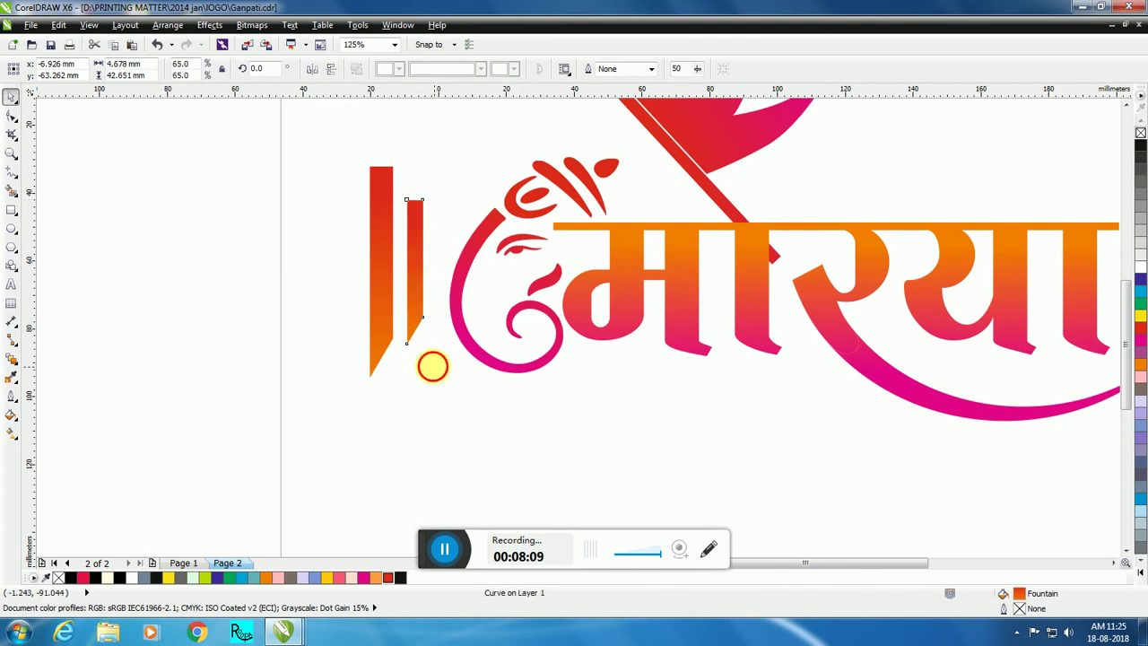
Step: Move both slanted bars down together so that they sit level with the Ganesha head
{"action": "left_click", "coordinate": [433, 366]}
{"action": "left_click_drag", "start_coordinate": [292, 124], "coordinate": [447, 394]}
{"action": "left_click_drag", "start_coordinate": [417, 293], "coordinate": [418, 313]}
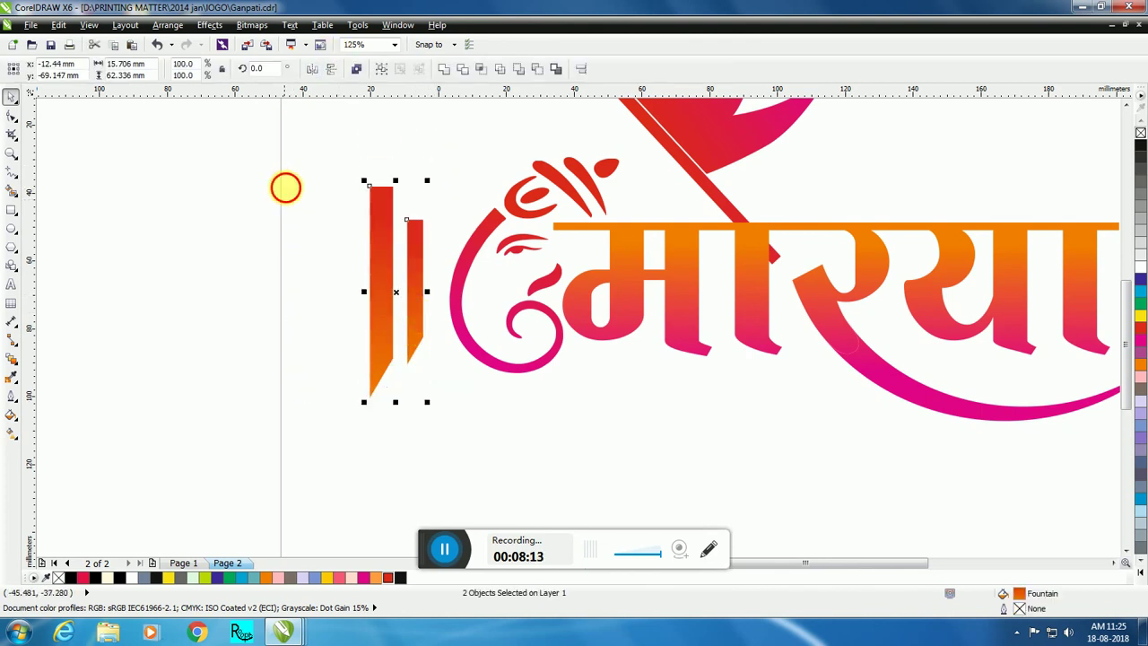
{"action": "left_click", "coordinate": [350, 375]}
{"action": "scroll", "coordinate": [350, 377], "scroll_direction": "down", "scroll_amount": 1}
{"action": "scroll", "coordinate": [350, 377], "scroll_direction": "up", "scroll_amount": 1}
{"action": "left_click_drag", "start_coordinate": [310, 164], "coordinate": [449, 436]}
Step: Draw an eight-sided polygon about 24 mm wide to the left of the bars and rotate it to 336.1°
{"action": "left_click", "coordinate": [11, 247]}
{"action": "left_click_drag", "start_coordinate": [305, 252], "coordinate": [360, 345]}
{"action": "left_click", "coordinate": [11, 96]}
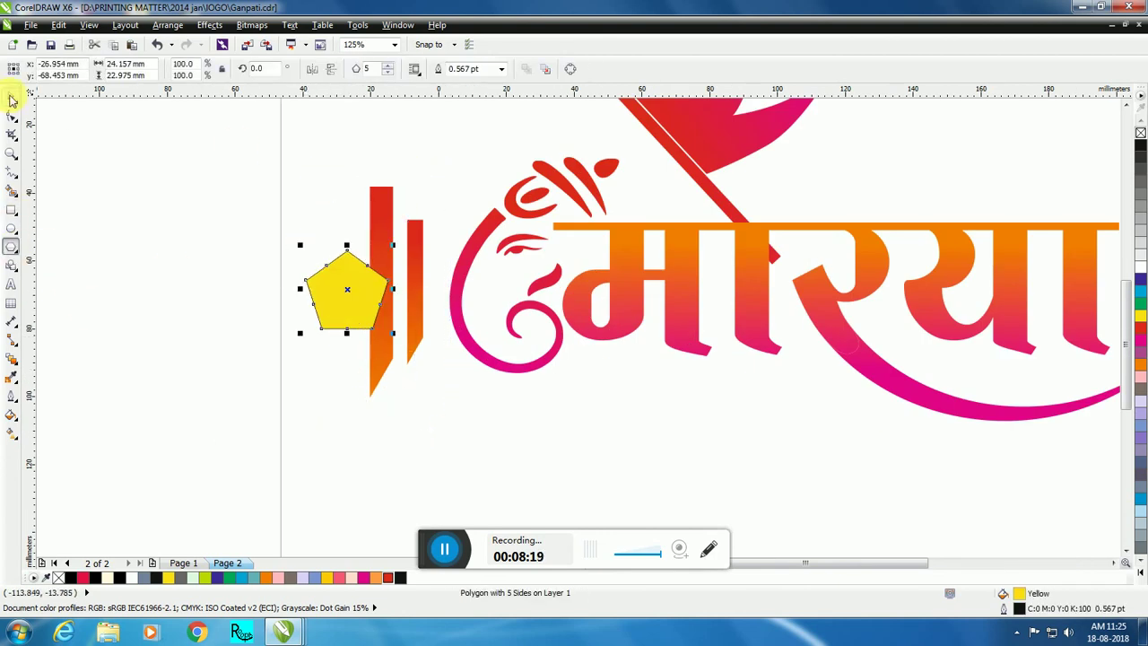
{"action": "left_click", "coordinate": [387, 66]}
{"action": "left_click", "coordinate": [388, 66]}
{"action": "left_click", "coordinate": [387, 67]}
{"action": "scroll", "coordinate": [332, 287], "scroll_direction": "up", "scroll_amount": 2}
{"action": "left_click", "coordinate": [329, 289]}
{"action": "left_click_drag", "start_coordinate": [410, 212], "coordinate": [416, 266]}
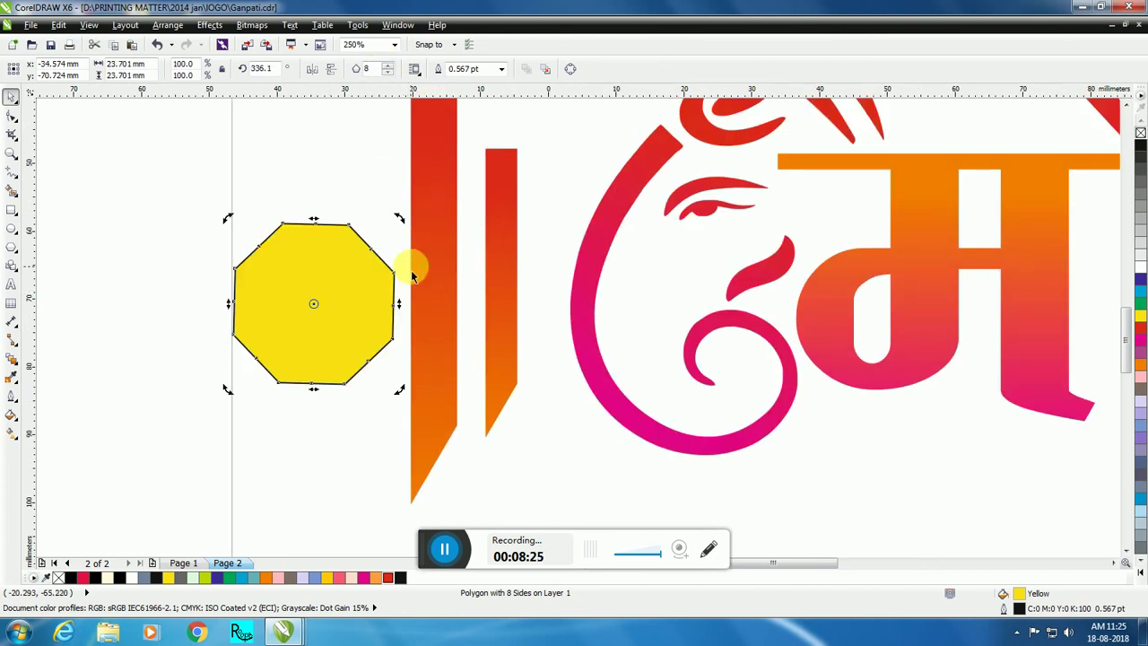
Step: Give the octagon a radial gradient from an orange centre to a red edge and remove its outline
{"action": "left_click", "coordinate": [1139, 345]}
{"action": "left_click", "coordinate": [10, 432]}
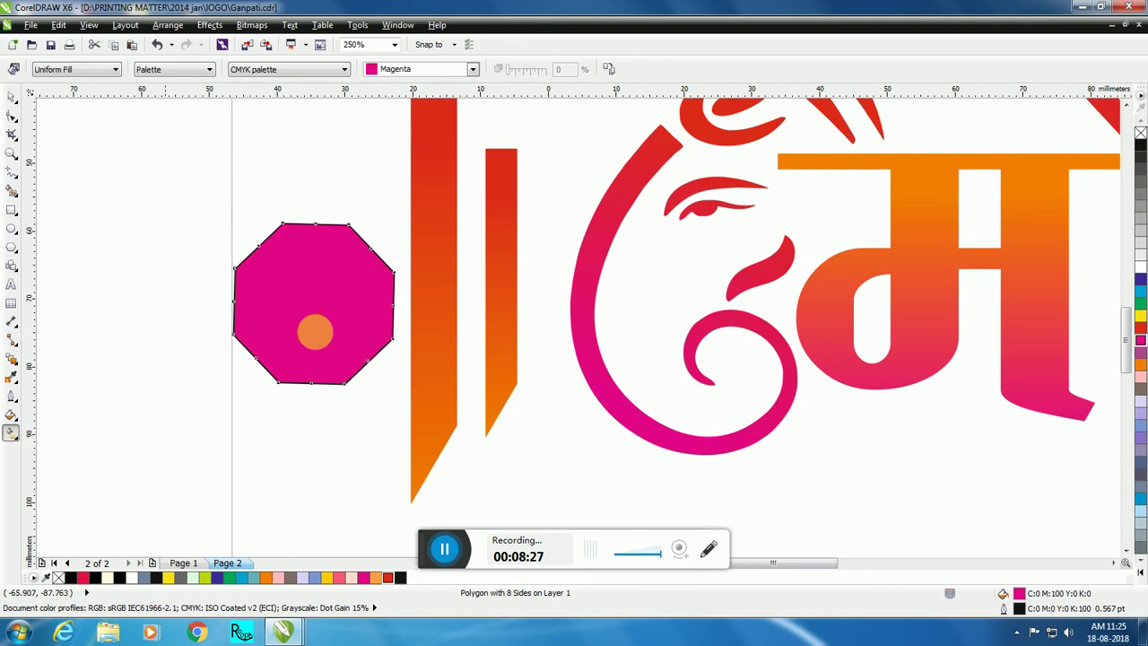
{"action": "left_click_drag", "start_coordinate": [313, 333], "coordinate": [360, 300]}
{"action": "left_click", "coordinate": [86, 71]}
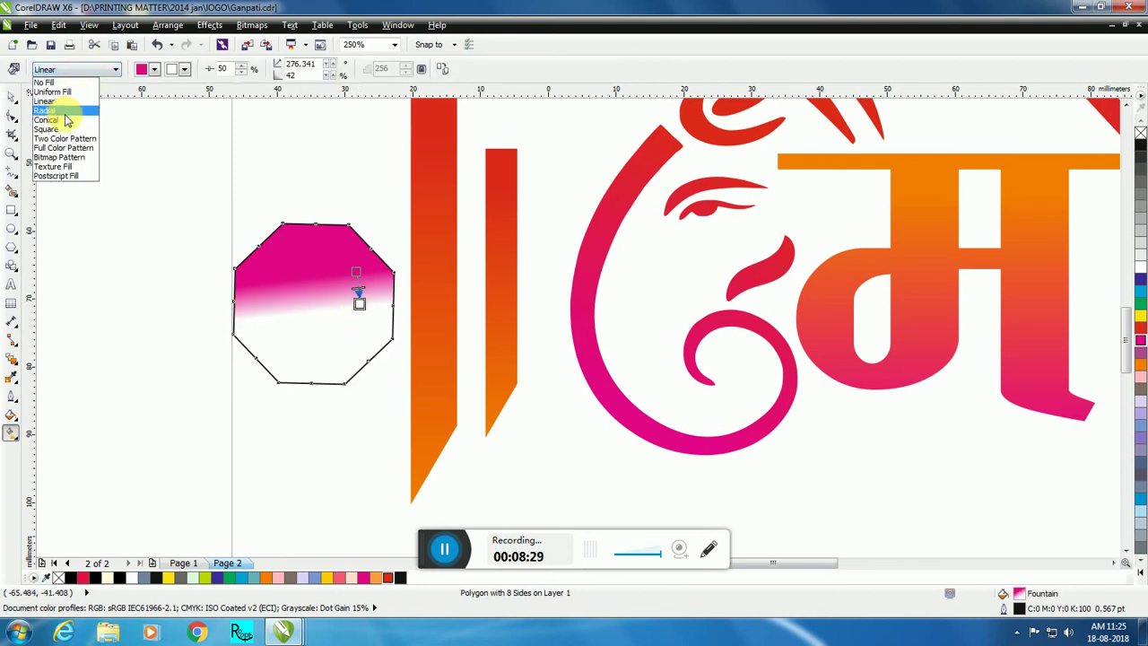
{"action": "left_click", "coordinate": [64, 112]}
{"action": "left_click_drag", "start_coordinate": [313, 303], "coordinate": [329, 385]}
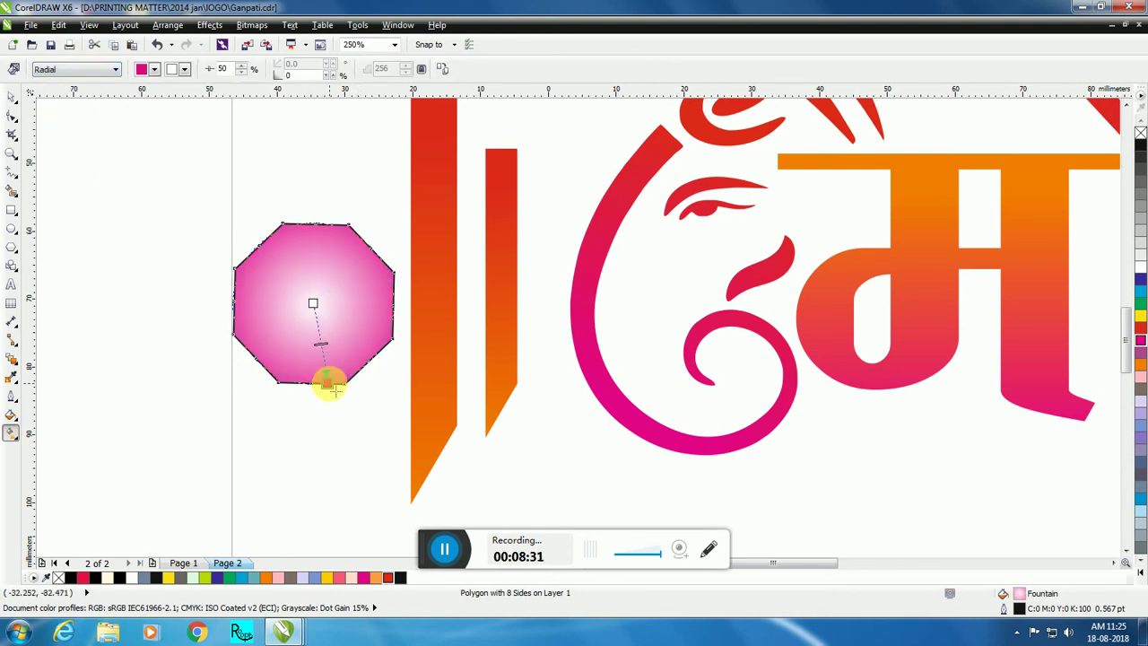
{"action": "left_click", "coordinate": [1139, 365]}
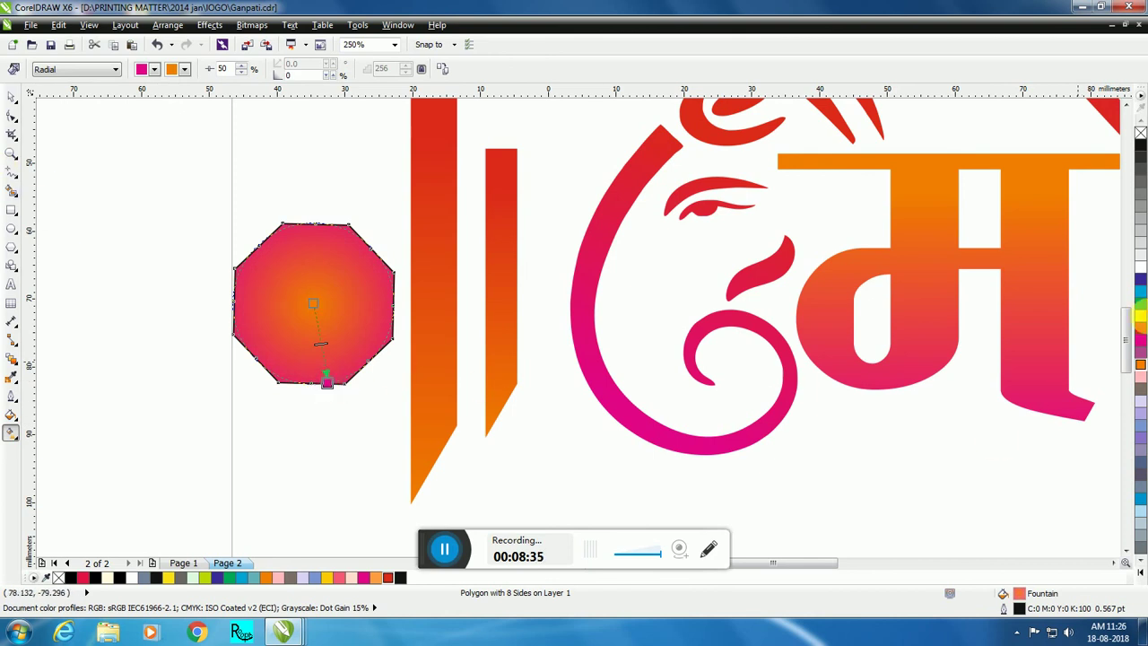
{"action": "left_click", "coordinate": [12, 98]}
{"action": "left_click", "coordinate": [297, 266]}
{"action": "right_click", "coordinate": [1139, 134]}
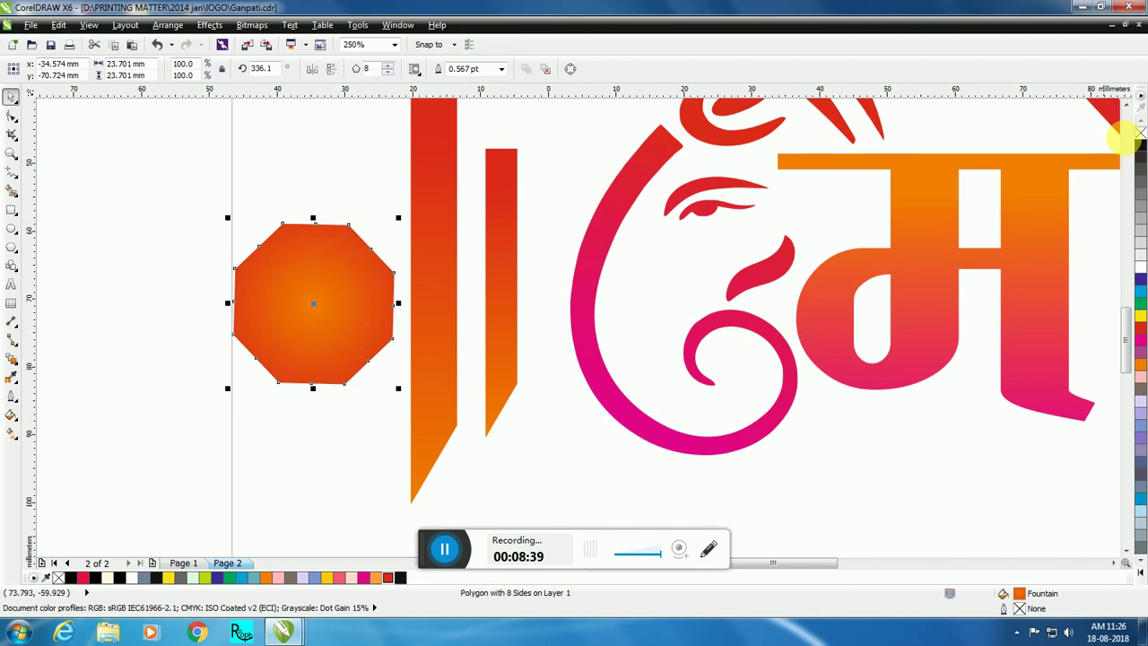
Step: Scale the octagon down about its centre and place it beside the middle of the tall bar
{"action": "scroll", "coordinate": [574, 339], "scroll_direction": "down", "scroll_amount": 1}
{"action": "left_click", "coordinate": [323, 384]}
{"action": "left_click", "coordinate": [443, 334]}
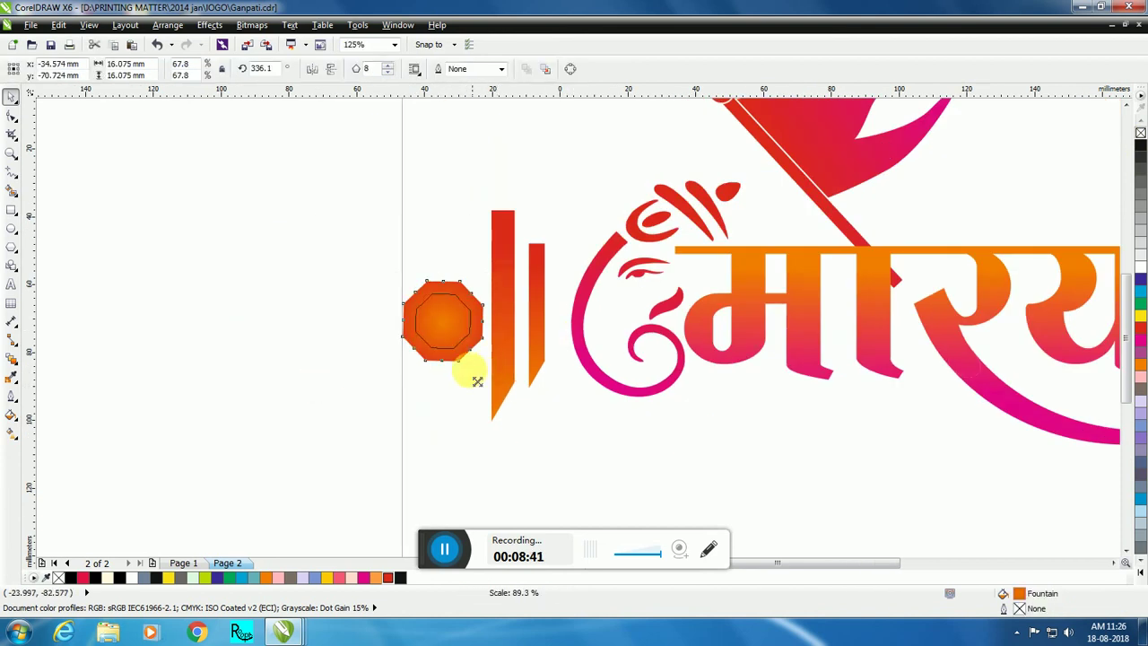
{"action": "left_click", "coordinate": [440, 366]}
{"action": "scroll", "coordinate": [440, 349], "scroll_direction": "down", "scroll_amount": 1}
{"action": "scroll", "coordinate": [451, 341], "scroll_direction": "up", "scroll_amount": 2}
{"action": "left_click_drag", "start_coordinate": [451, 341], "coordinate": [486, 339]}
{"action": "scroll", "coordinate": [344, 354], "scroll_direction": "down", "scroll_amount": 3}
{"action": "left_click_drag", "start_coordinate": [328, 263], "coordinate": [380, 386]}
{"action": "scroll", "coordinate": [382, 359], "scroll_direction": "up", "scroll_amount": 2}
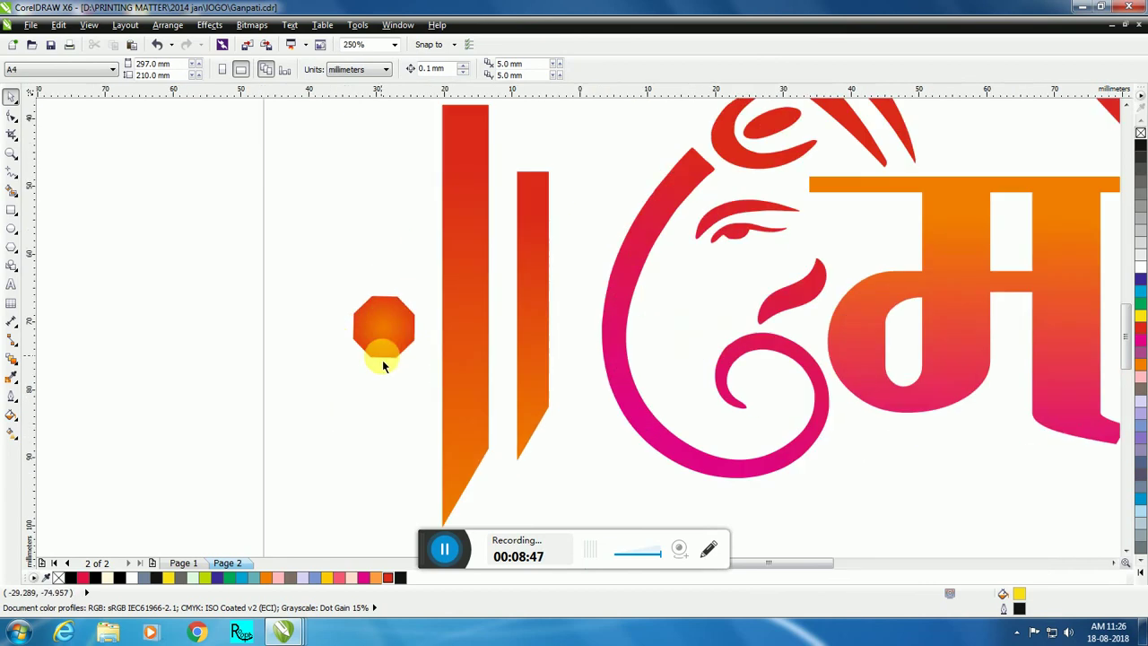
{"action": "left_click_drag", "start_coordinate": [389, 291], "coordinate": [390, 285]}
Step: Group the two bars with the octagon and place a horizontally mirrored copy at the right end of the logo
{"action": "scroll", "coordinate": [333, 377], "scroll_direction": "down", "scroll_amount": 2}
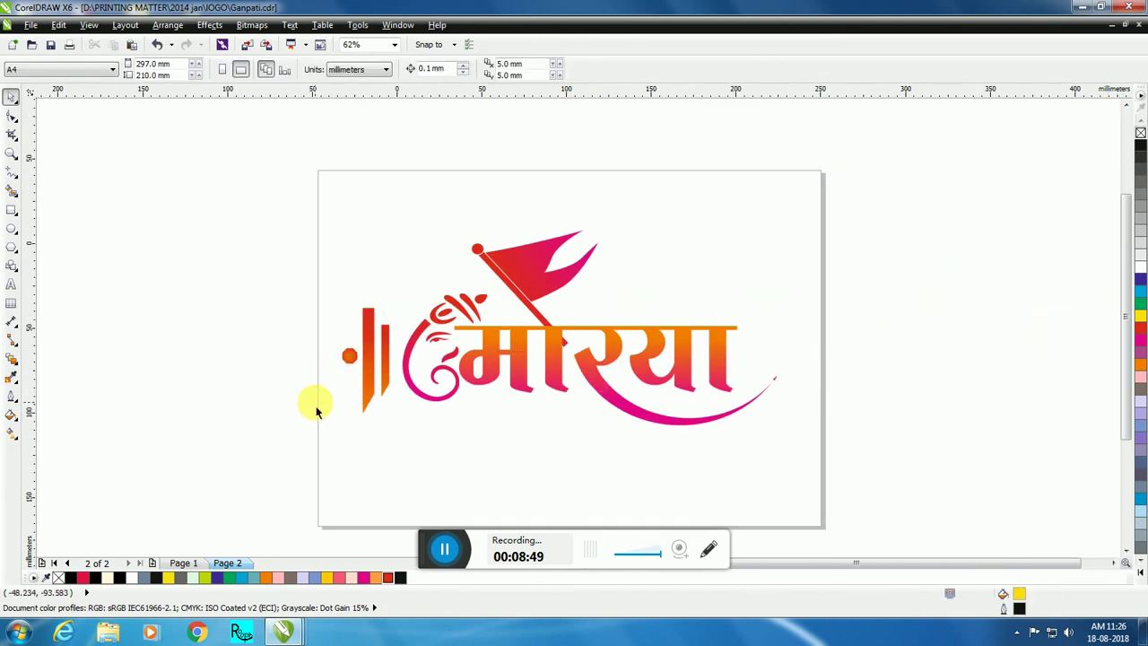
{"action": "left_click_drag", "start_coordinate": [375, 405], "coordinate": [818, 362]}
{"action": "key", "text": "ctrl+g"}
{"action": "left_click", "coordinate": [318, 71]}
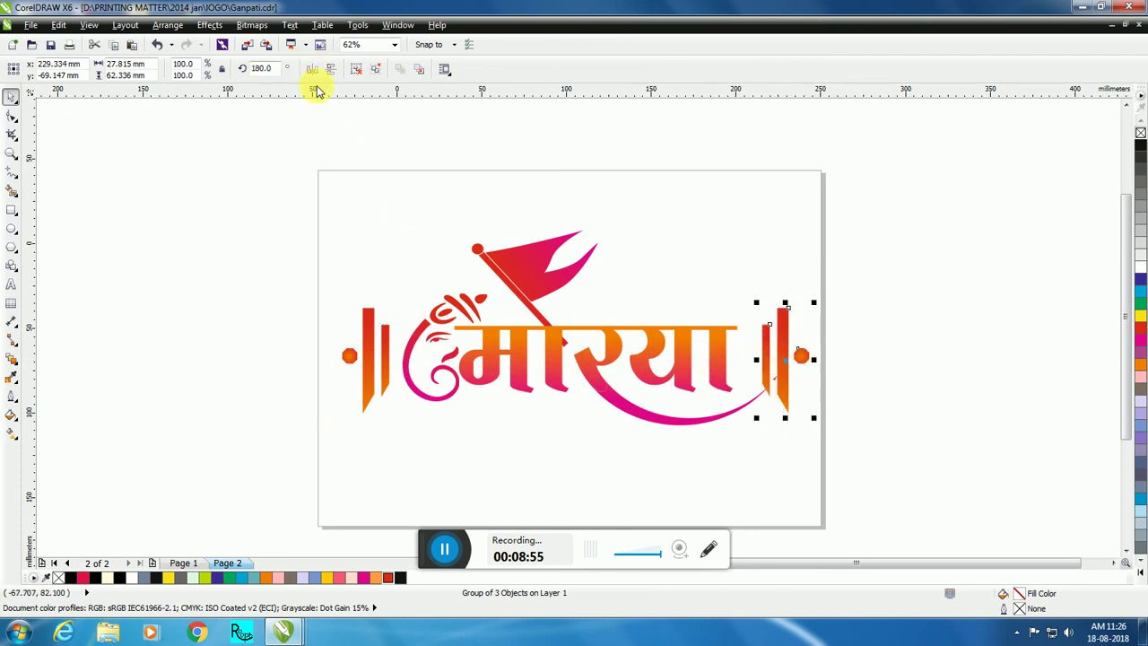
{"action": "left_click", "coordinate": [590, 448]}
{"action": "left_click", "coordinate": [777, 356]}
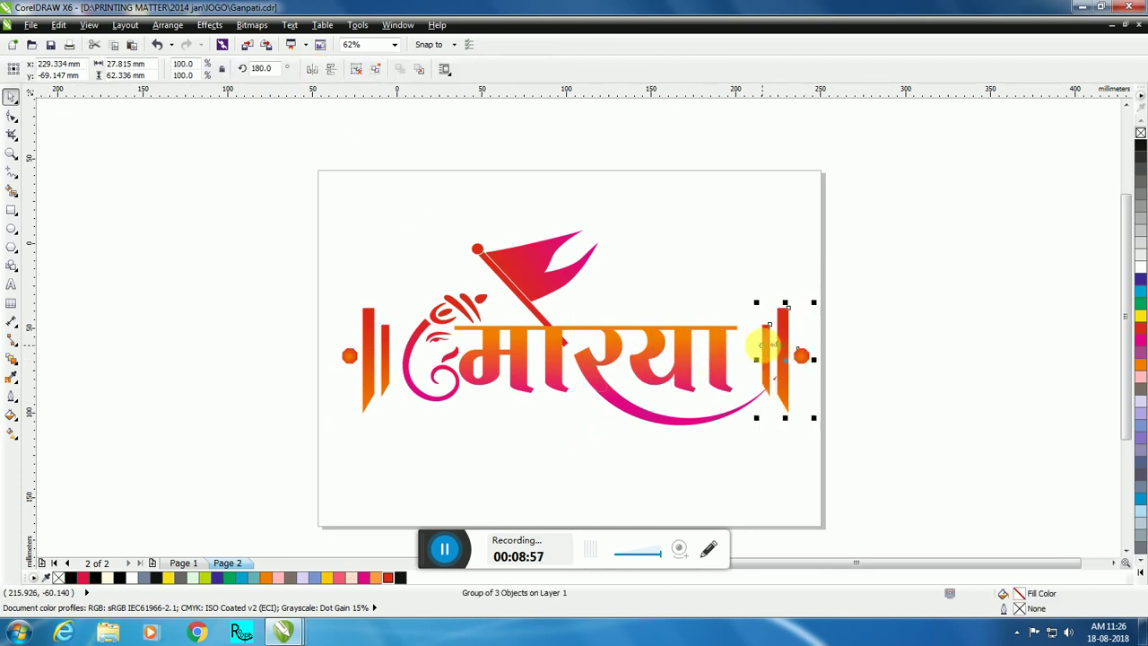
{"action": "left_click", "coordinate": [782, 454]}
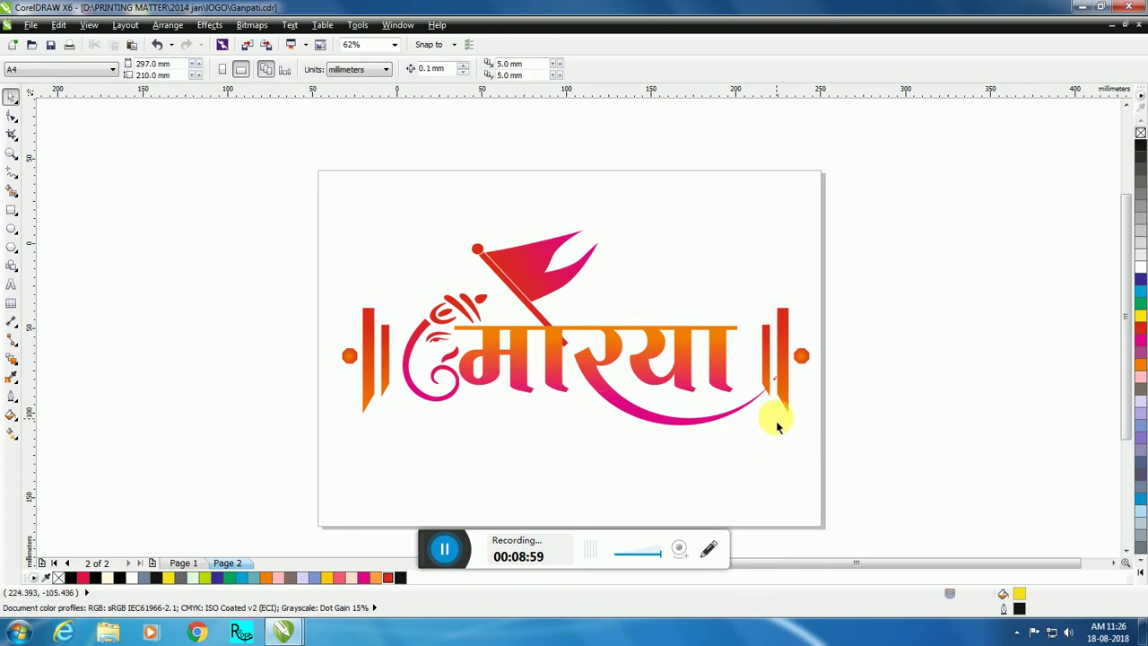
Step: Scale the whole logo down to about 253 mm wide and move it up on the page
{"action": "left_click_drag", "start_coordinate": [185, 215], "coordinate": [774, 412]}
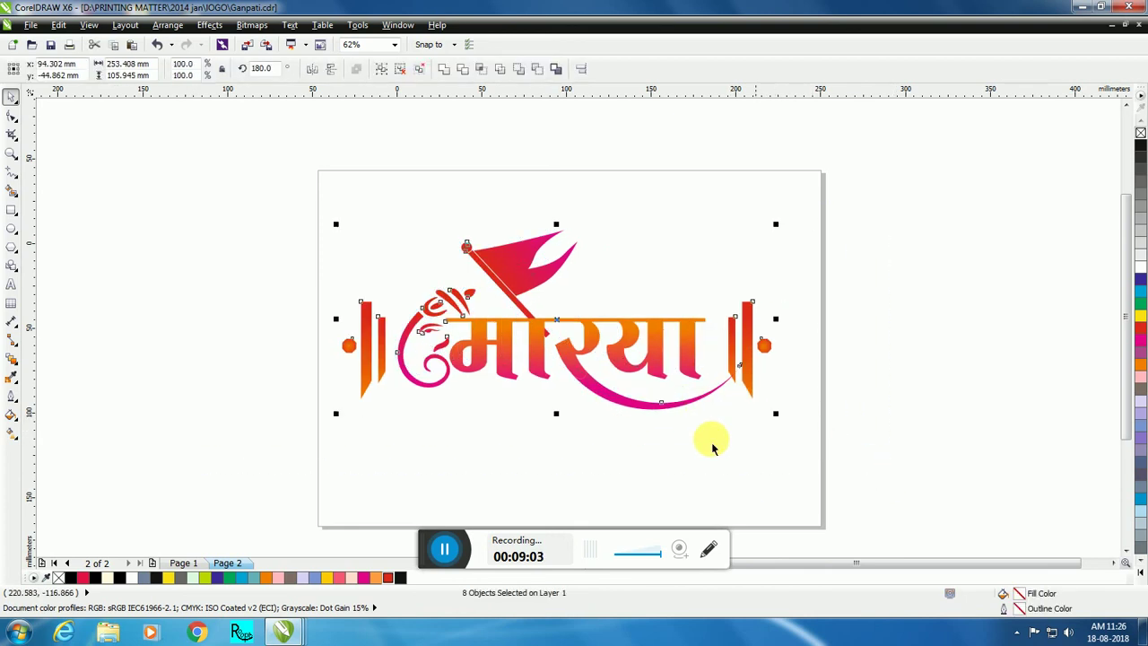
{"action": "left_click_drag", "start_coordinate": [538, 326], "coordinate": [539, 284]}
{"action": "left_click", "coordinate": [525, 405]}
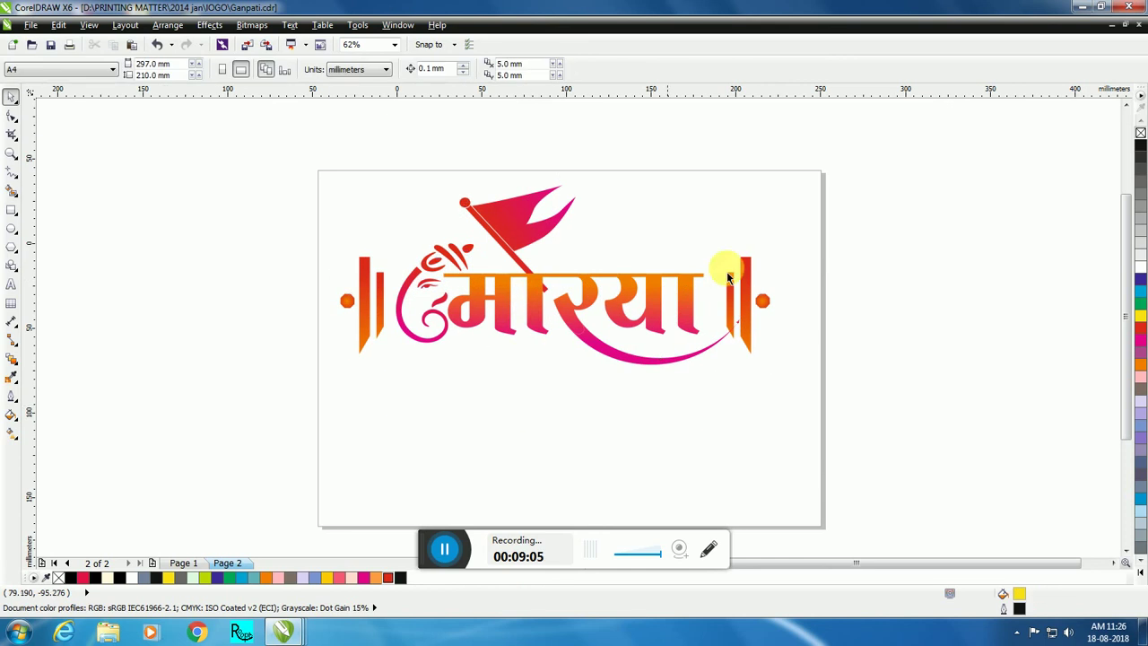
Step: Move the left and right side ornaments outward, clear of the Ganesha head and the swoosh tip
{"action": "left_click_drag", "start_coordinate": [236, 225], "coordinate": [412, 438]}
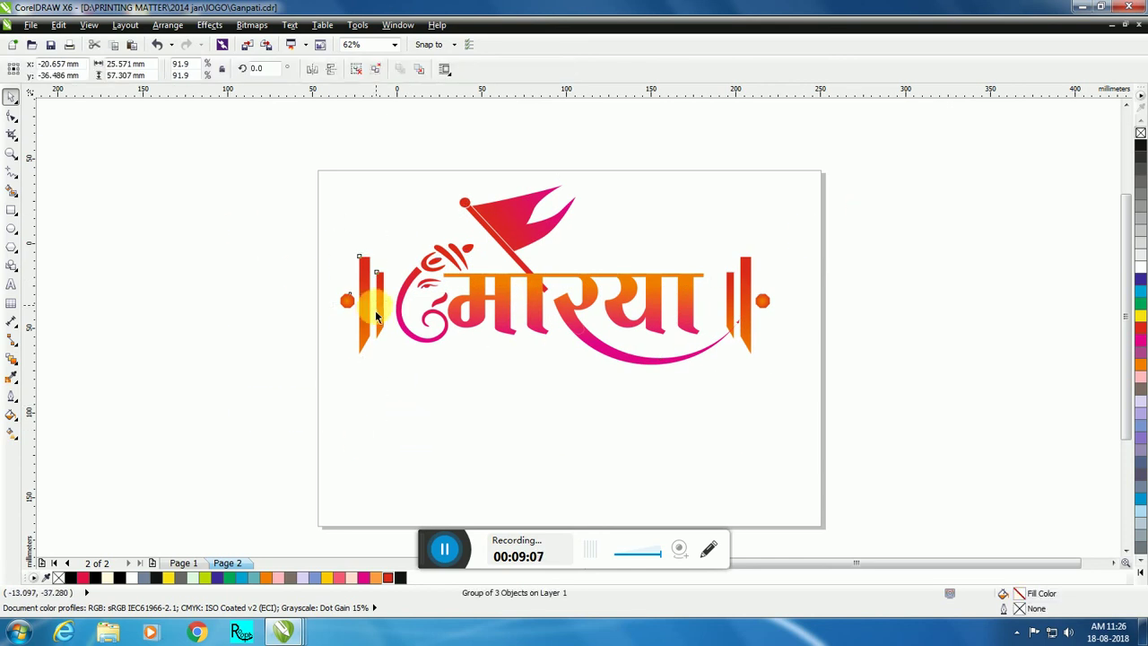
{"action": "left_click_drag", "start_coordinate": [376, 315], "coordinate": [369, 316]}
{"action": "left_click", "coordinate": [502, 425]}
{"action": "left_click_drag", "start_coordinate": [764, 300], "coordinate": [791, 299]}
{"action": "left_click", "coordinate": [851, 320]}
{"action": "left_click_drag", "start_coordinate": [248, 222], "coordinate": [358, 314]}
{"action": "left_click", "coordinate": [427, 371]}
Step: Move the complete logo down towards the page centre and scale it down slightly
{"action": "left_click_drag", "start_coordinate": [218, 170], "coordinate": [941, 433]}
{"action": "left_click_drag", "start_coordinate": [565, 289], "coordinate": [572, 324]}
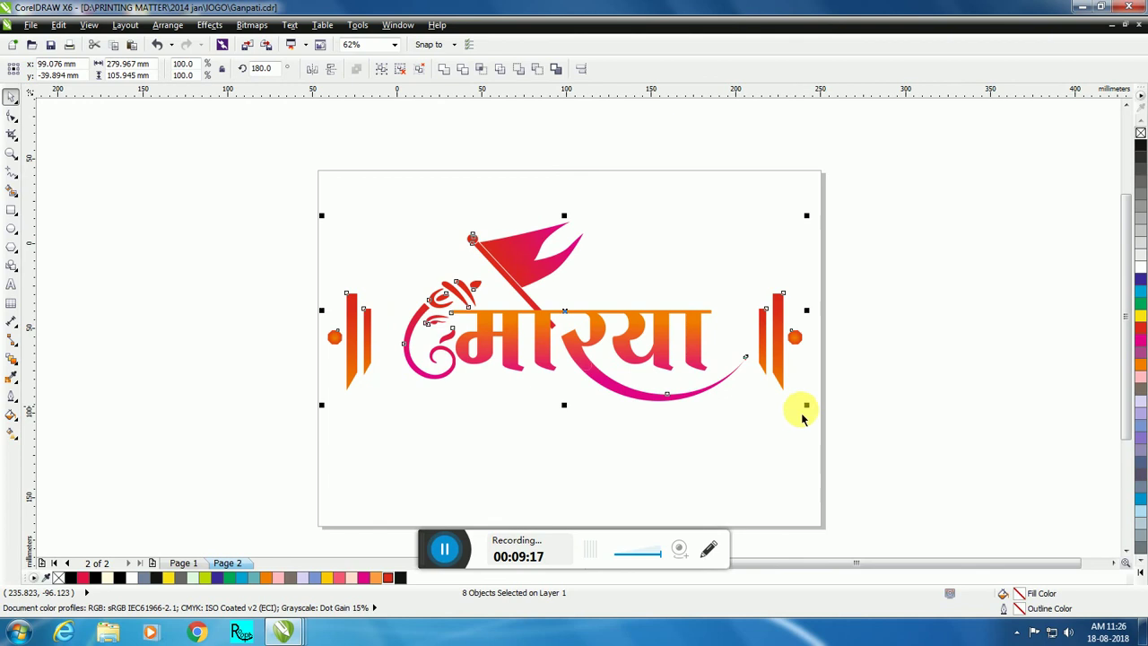
{"action": "left_click", "coordinate": [750, 440]}
{"action": "left_click_drag", "start_coordinate": [804, 412], "coordinate": [733, 326]}
Step: Delete the small stray piece at the tip of the swoosh
{"action": "right_click", "coordinate": [730, 367]}
{"action": "left_click", "coordinate": [773, 66]}
{"action": "key", "text": "Delete"}
{"action": "left_click_drag", "start_coordinate": [599, 352], "coordinate": [744, 440]}
Step: Move the right side ornament inward, closer to the tip of the swoosh
{"action": "left_click_drag", "start_coordinate": [897, 276], "coordinate": [728, 408]}
{"action": "left_click_drag", "start_coordinate": [783, 360], "coordinate": [774, 351]}
{"action": "left_click", "coordinate": [774, 414]}
Step: Replace the left side ornament with a horizontally mirrored copy of the right one, placed beside the Ganesha head
{"action": "left_click_drag", "start_coordinate": [296, 254], "coordinate": [429, 436]}
{"action": "key", "text": "Delete"}
{"action": "left_click_drag", "start_coordinate": [882, 226], "coordinate": [725, 406]}
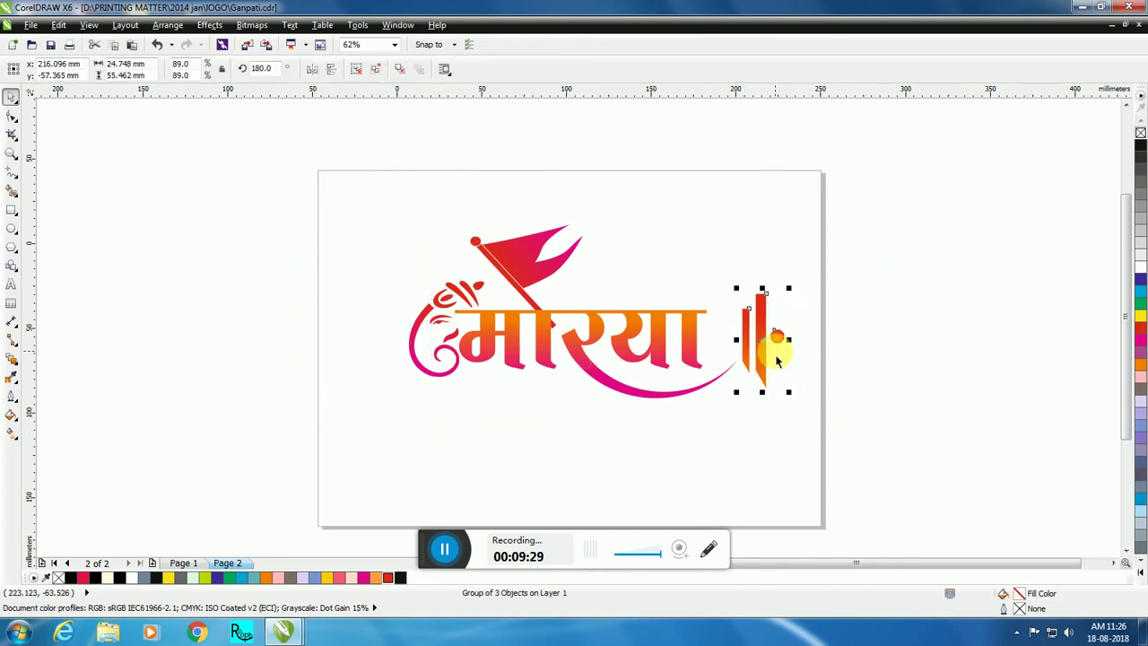
{"action": "left_click_drag", "start_coordinate": [773, 350], "coordinate": [388, 334]}
{"action": "left_click", "coordinate": [313, 76]}
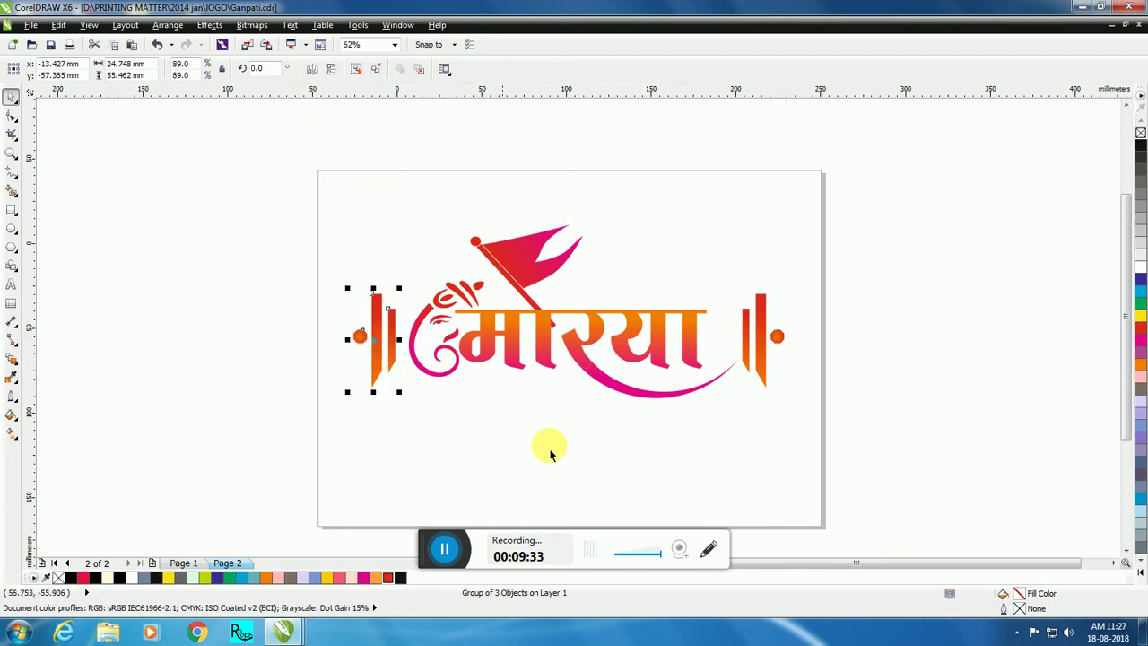
{"action": "left_click", "coordinate": [550, 448]}
{"action": "scroll", "coordinate": [913, 265], "scroll_direction": "down", "scroll_amount": 1}
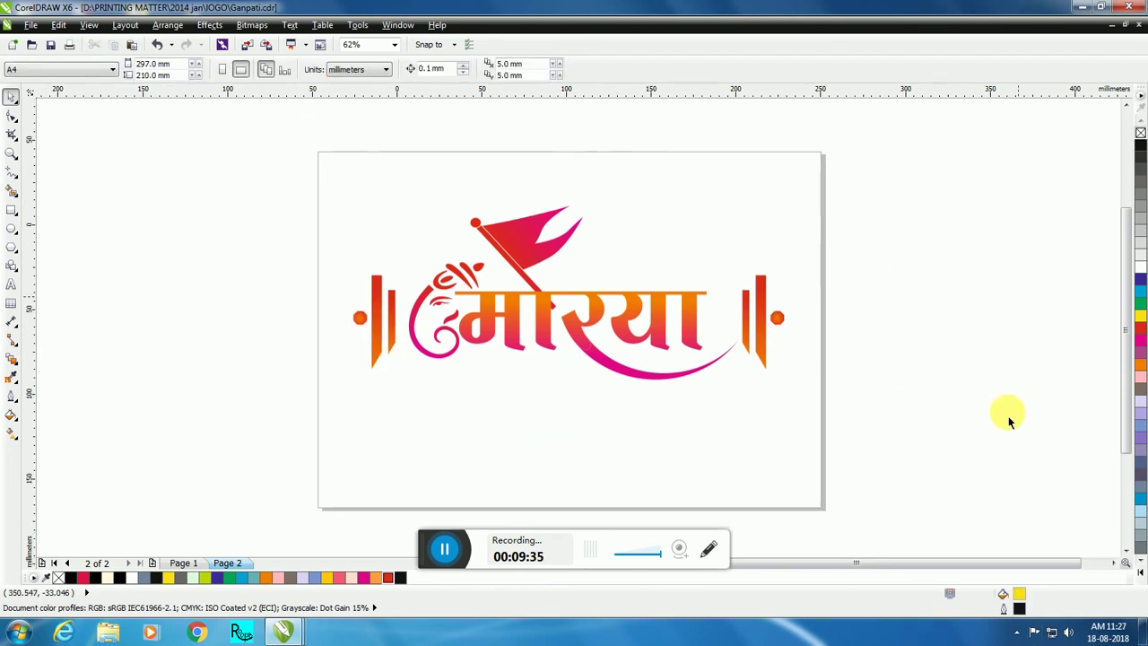
Step: Draw a thin horizontal rectangle about 208 mm by 4 mm below the swoosh
{"action": "left_click", "coordinate": [16, 215]}
{"action": "scroll", "coordinate": [461, 410], "scroll_direction": "up", "scroll_amount": 2}
{"action": "mouse_move", "coordinate": [357, 365]}
{"action": "left_mouse_down"}
{"action": "mouse_move", "coordinate": [923, 415]}
{"action": "mouse_move", "coordinate": [1017, 385]}
{"action": "mouse_move", "coordinate": [1075, 385]}
{"action": "left_mouse_up"}
{"action": "left_click", "coordinate": [1139, 366]}
{"action": "scroll", "coordinate": [471, 294], "scroll_direction": "down", "scroll_amount": 2}
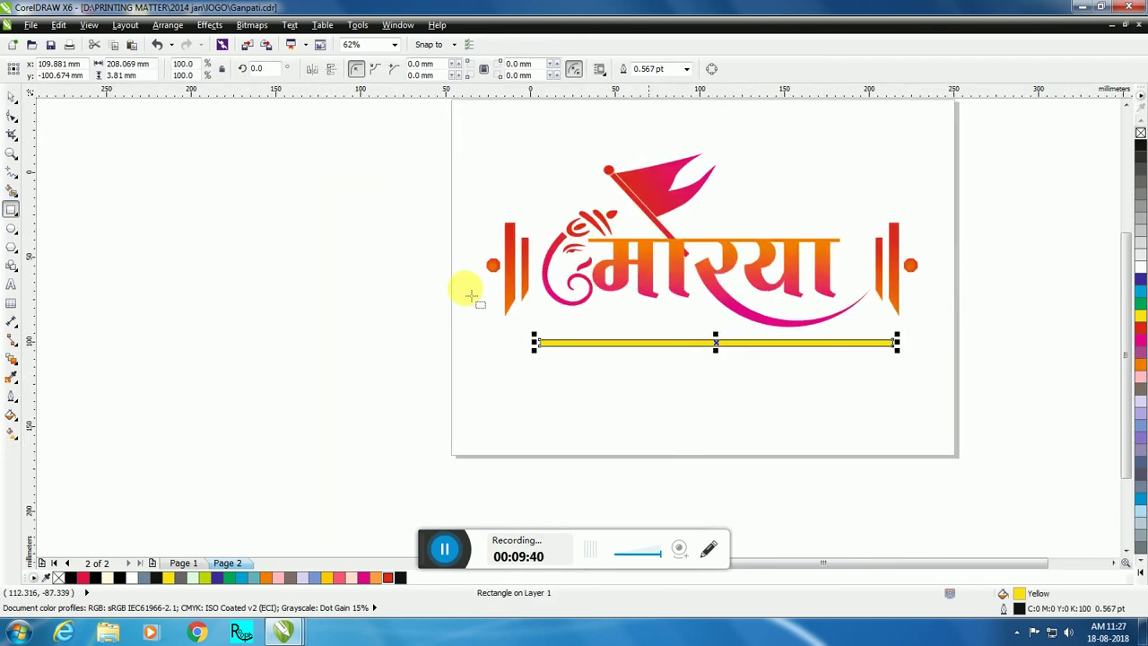
Step: Move the rectangle up under the swoosh, scale it to 97.8% and centre it horizontally on the word artwork
{"action": "left_click", "coordinate": [12, 96]}
{"action": "scroll", "coordinate": [943, 347], "scroll_direction": "up", "scroll_amount": 2}
{"action": "mouse_move", "coordinate": [655, 341]}
{"action": "left_mouse_down"}
{"action": "mouse_move", "coordinate": [669, 346]}
{"action": "mouse_move", "coordinate": [656, 327]}
{"action": "left_mouse_up"}
{"action": "left_click_drag", "start_coordinate": [845, 333], "coordinate": [836, 334]}
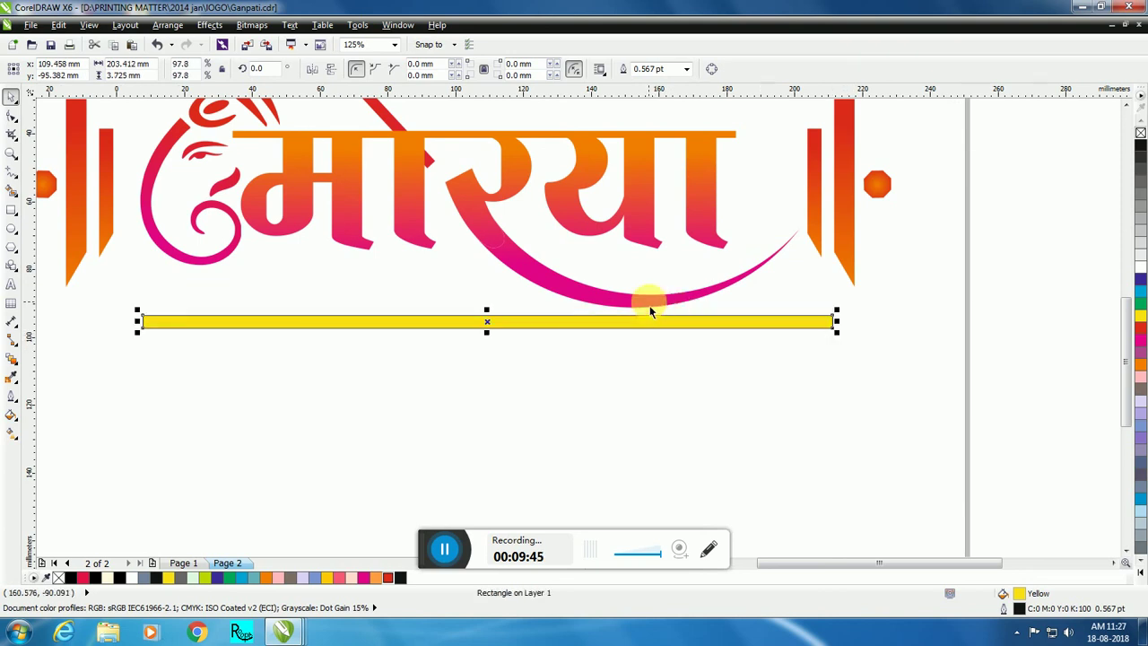
{"action": "left_click", "coordinate": [652, 301], "text": "shift"}
{"action": "key", "text": "c"}
{"action": "left_click", "coordinate": [623, 426]}
Step: Remove the rectangle's outline and apply a horizontal linear gradient that starts in yellow at its left end
{"action": "left_click", "coordinate": [673, 323]}
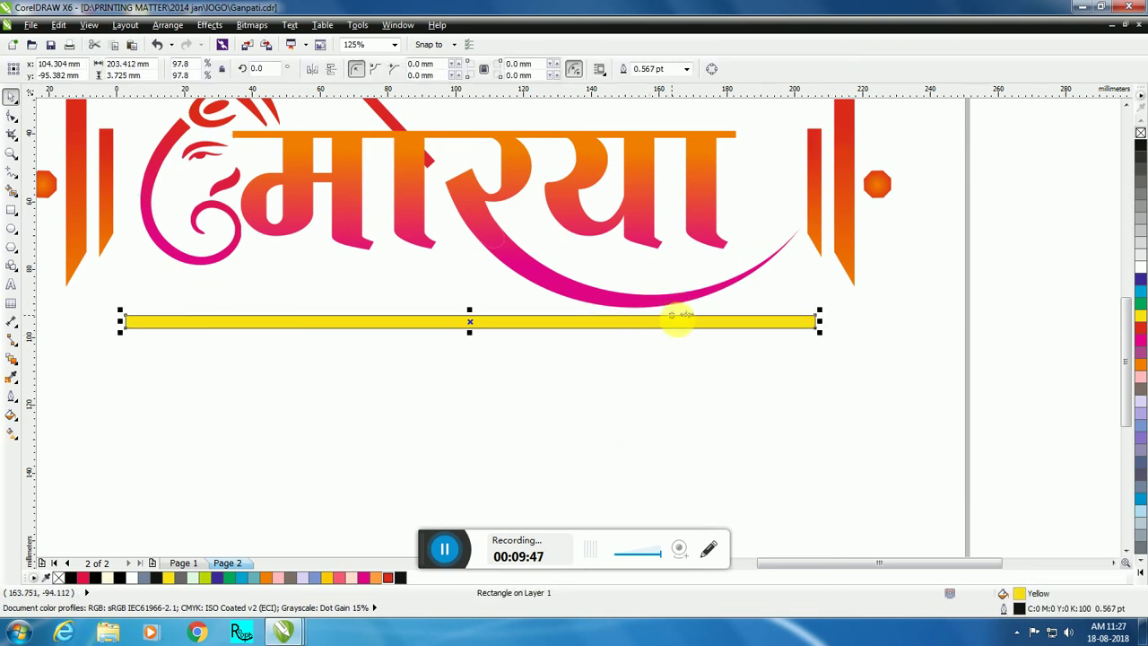
{"action": "right_click", "coordinate": [1141, 134]}
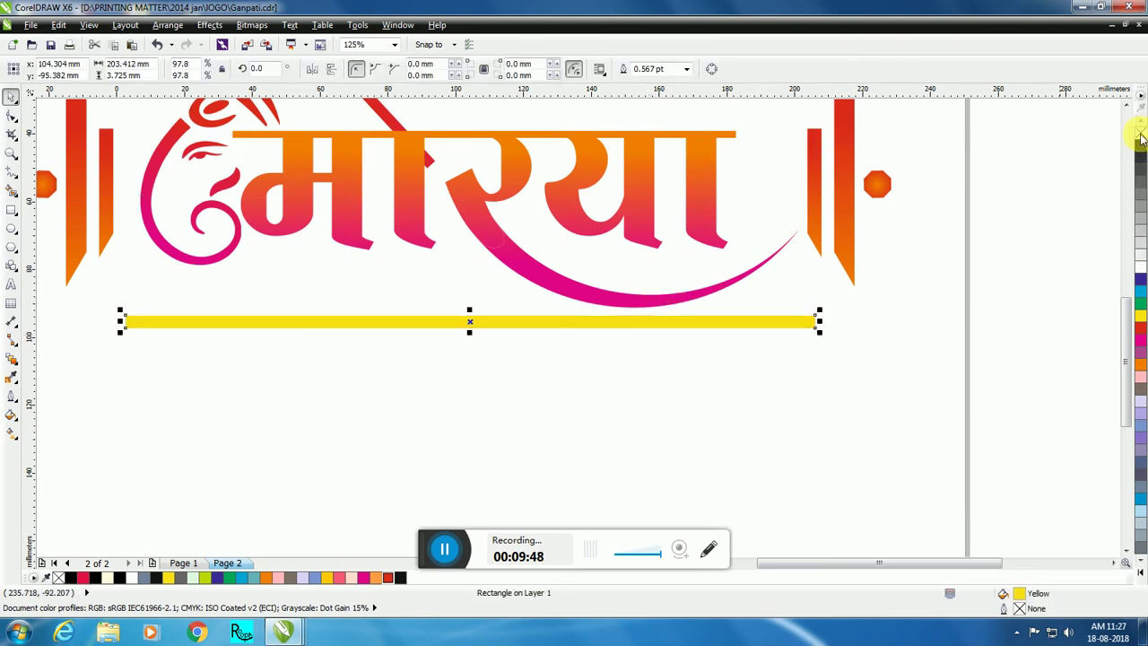
{"action": "left_click", "coordinate": [13, 434]}
{"action": "left_click_drag", "start_coordinate": [328, 322], "coordinate": [769, 322]}
{"action": "left_click_drag", "start_coordinate": [330, 326], "coordinate": [137, 323]}
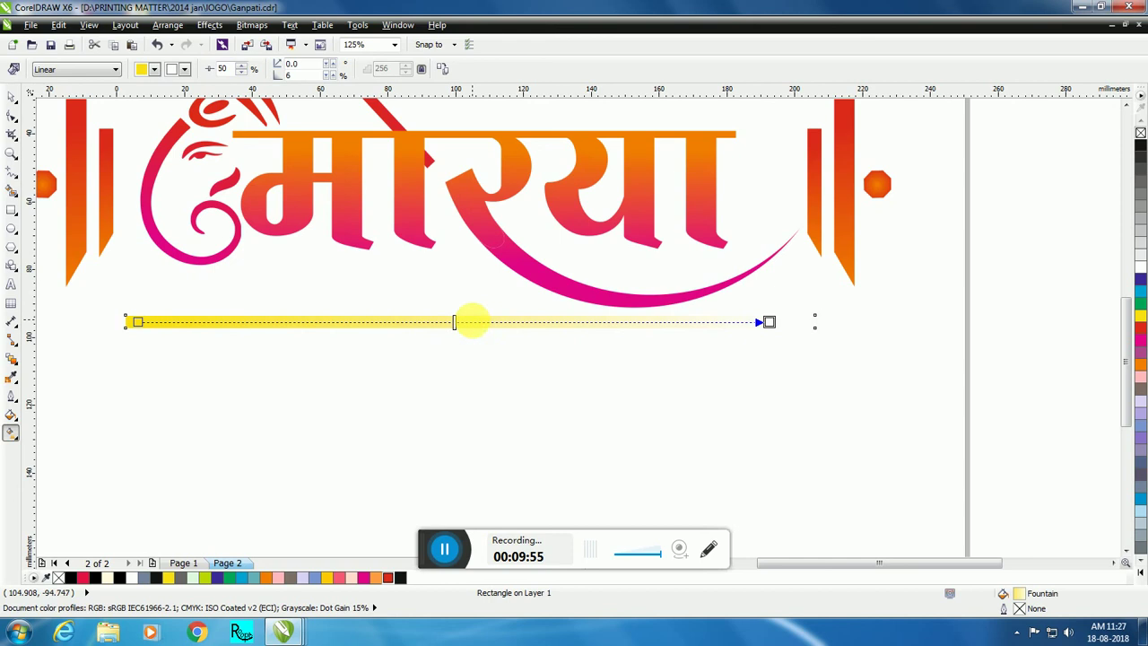
Step: Add a red colour node at 52% of the rectangle's gradient and set the gradient's end colour to yellow
{"action": "double_click", "coordinate": [467, 322]}
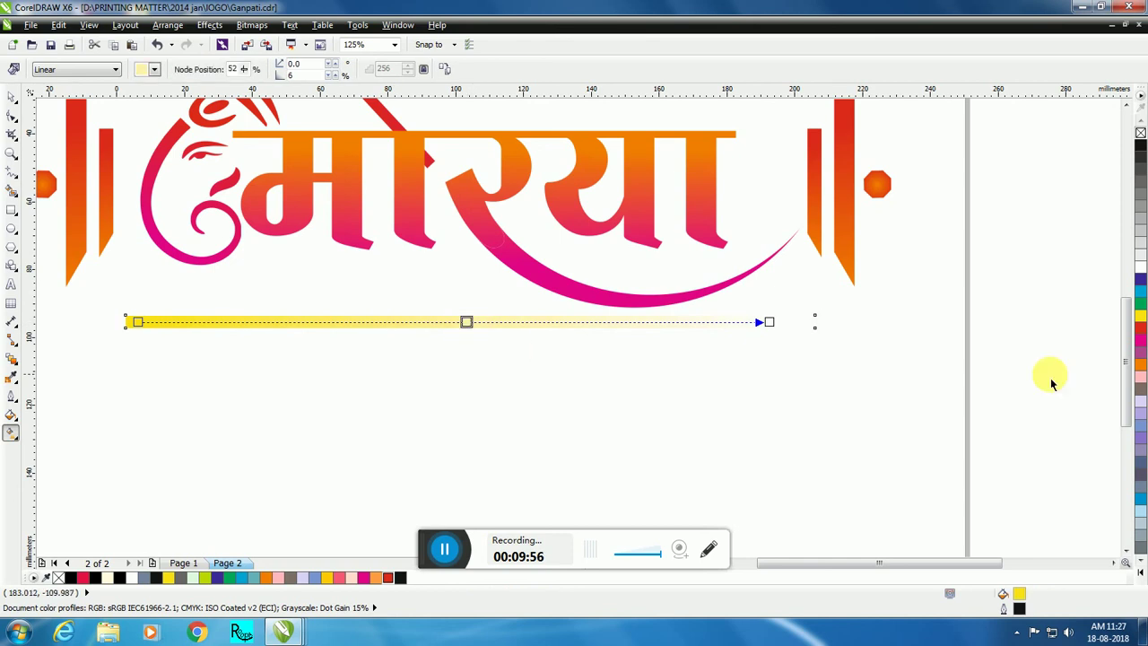
{"action": "left_click", "coordinate": [1139, 341]}
{"action": "left_click", "coordinate": [769, 322]}
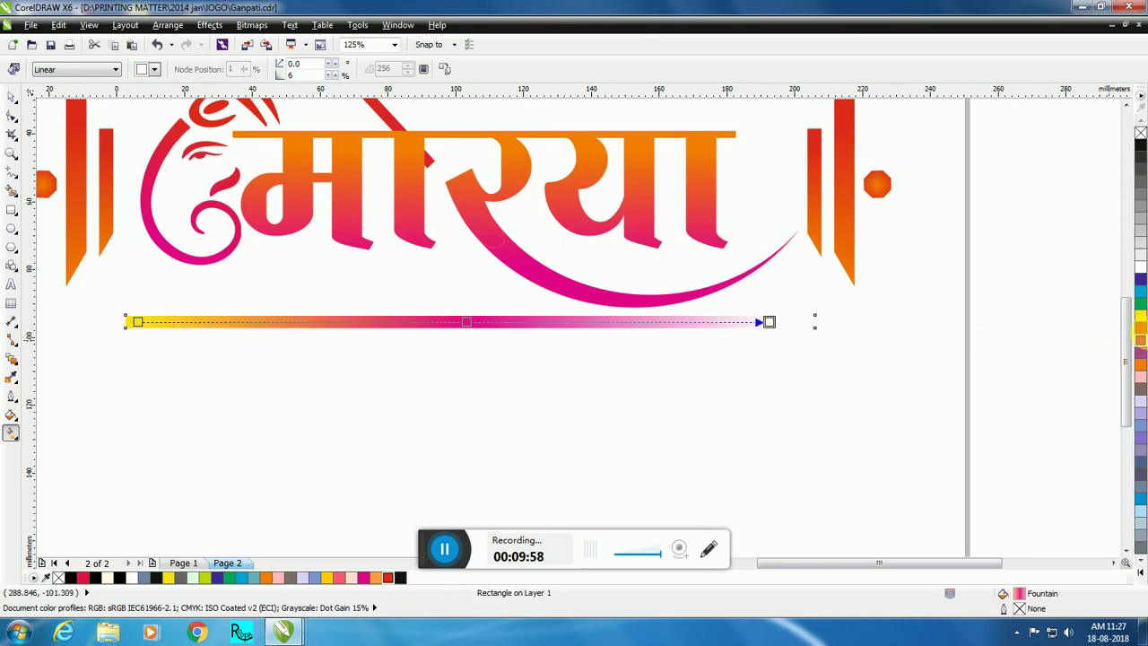
{"action": "left_click", "coordinate": [1141, 321]}
{"action": "left_click", "coordinate": [470, 336]}
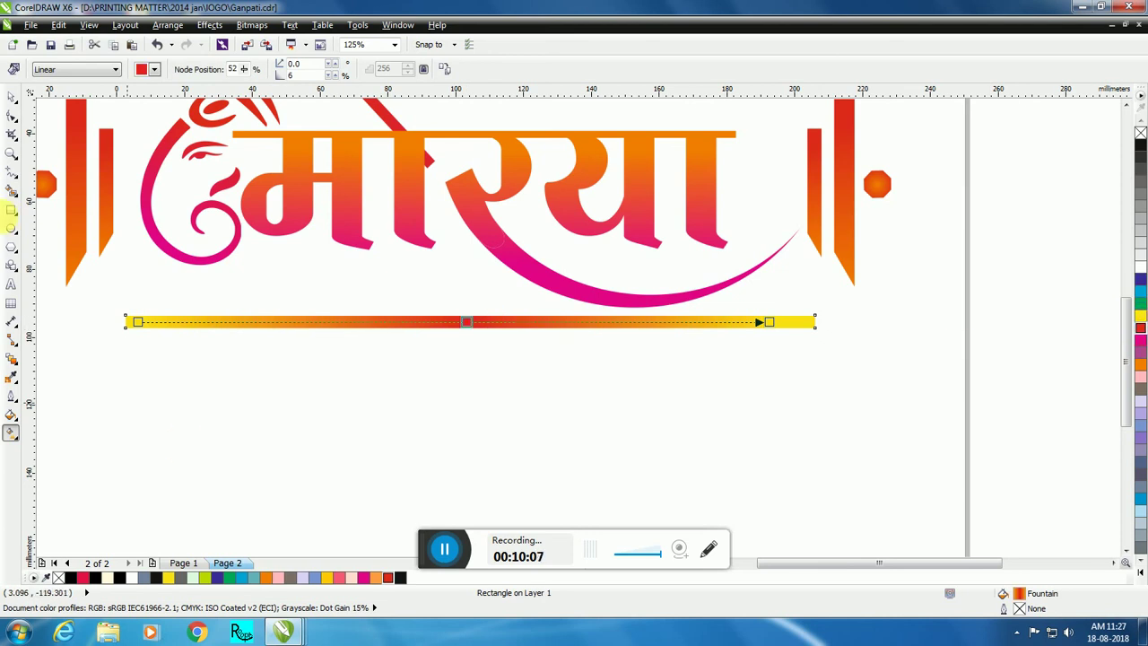
{"action": "left_click", "coordinate": [12, 97]}
{"action": "left_click", "coordinate": [455, 390]}
Step: Move the gradient bar slightly down and reduce its height by 50%, keeping its top edge fixed
{"action": "scroll", "coordinate": [496, 397], "scroll_direction": "down", "scroll_amount": 3}
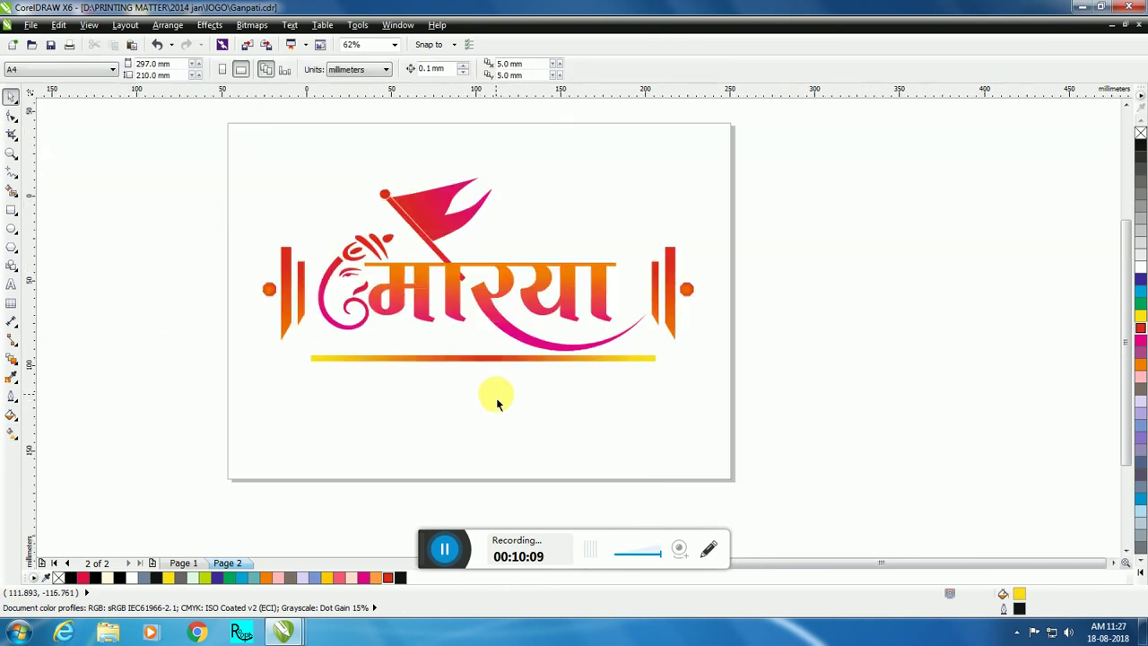
{"action": "left_click", "coordinate": [500, 359]}
{"action": "scroll", "coordinate": [500, 369], "scroll_direction": "up", "scroll_amount": 3}
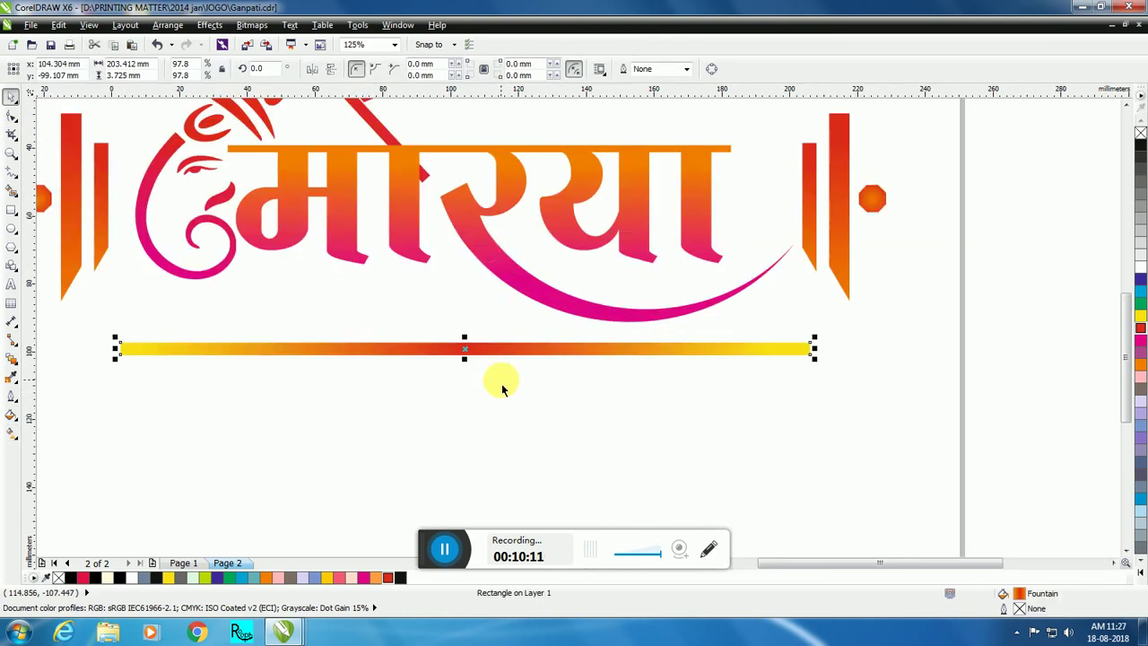
{"action": "left_click_drag", "start_coordinate": [471, 364], "coordinate": [484, 362]}
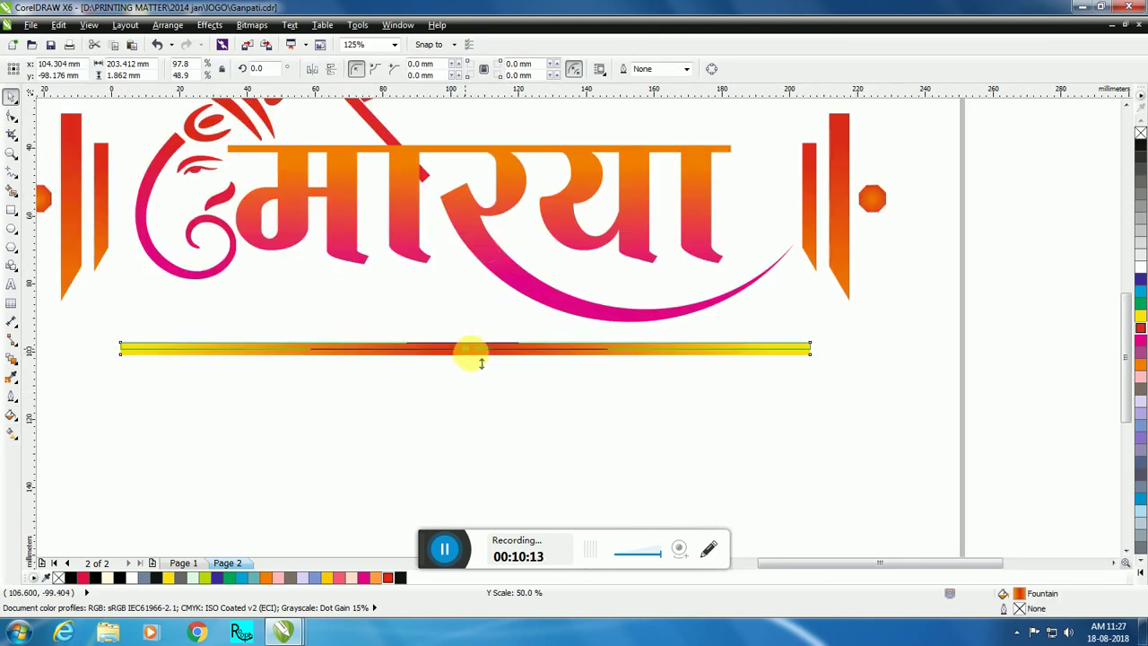
Step: Copy the gradient line below itself, scale the copy to about 174 mm wide about its centre and move it closer
{"action": "left_click_drag", "start_coordinate": [477, 364], "coordinate": [464, 382]}
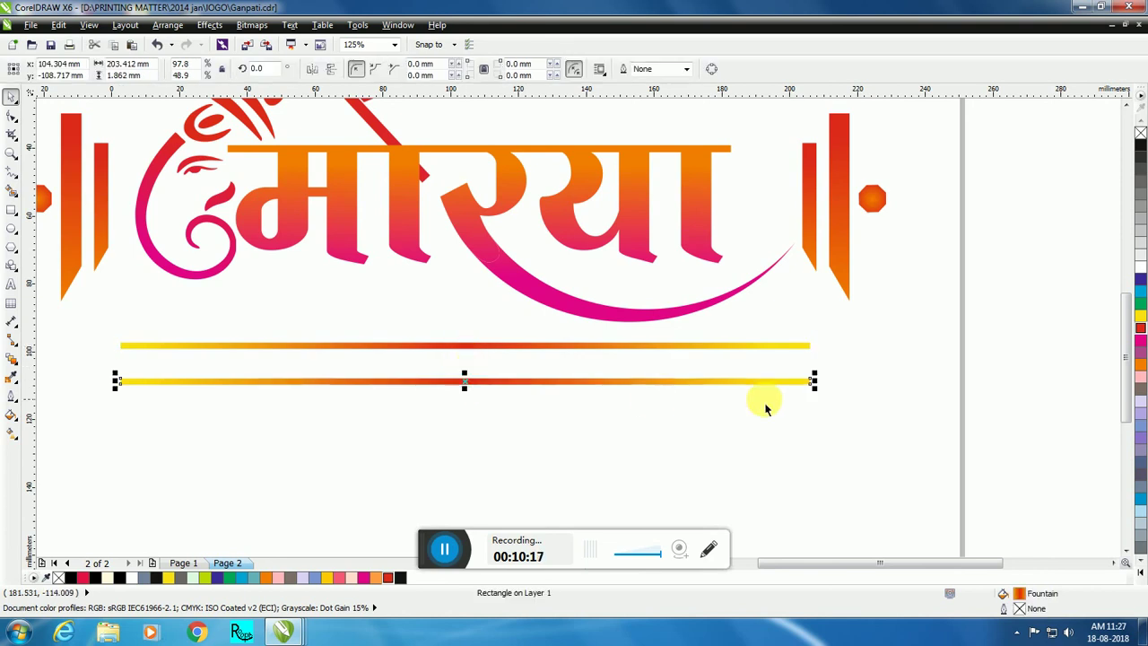
{"action": "left_click_drag", "start_coordinate": [821, 395], "coordinate": [773, 409]}
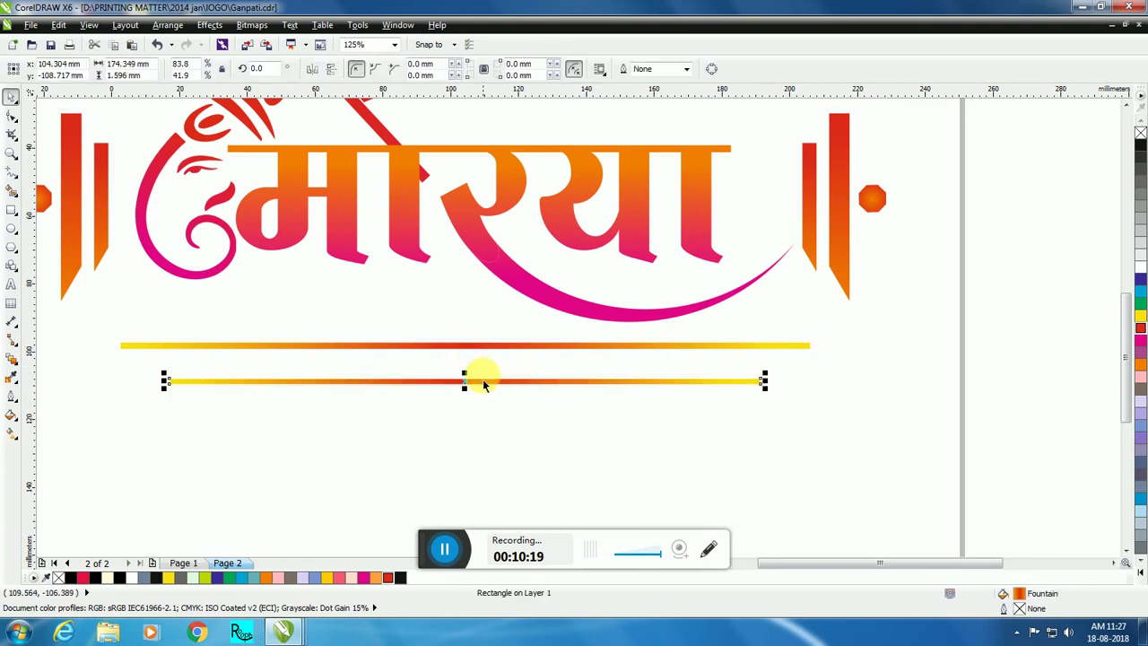
{"action": "left_click_drag", "start_coordinate": [478, 381], "coordinate": [479, 365]}
{"action": "left_click", "coordinate": [565, 393]}
{"action": "scroll", "coordinate": [575, 389], "scroll_direction": "down", "scroll_amount": 1}
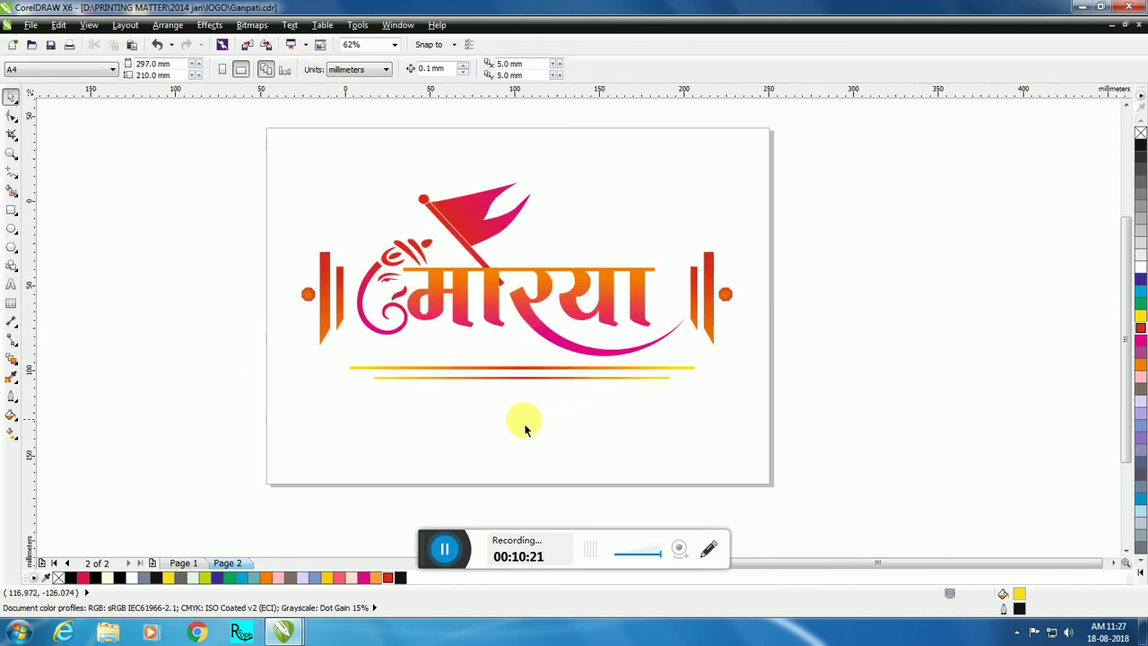
Step: Move the shorter gradient line slightly up, closer to the long line above it
{"action": "scroll", "coordinate": [522, 417], "scroll_direction": "up", "scroll_amount": 1}
{"action": "left_click_drag", "start_coordinate": [540, 336], "coordinate": [544, 330]}
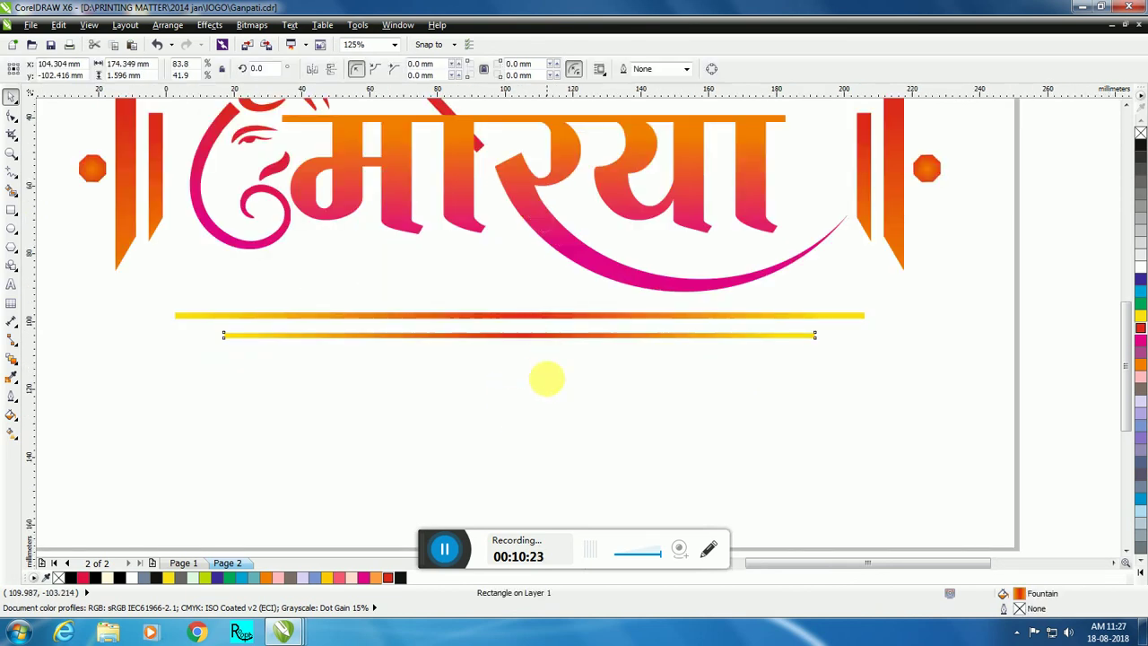
{"action": "left_click", "coordinate": [647, 381]}
{"action": "scroll", "coordinate": [707, 382], "scroll_direction": "down", "scroll_amount": 1}
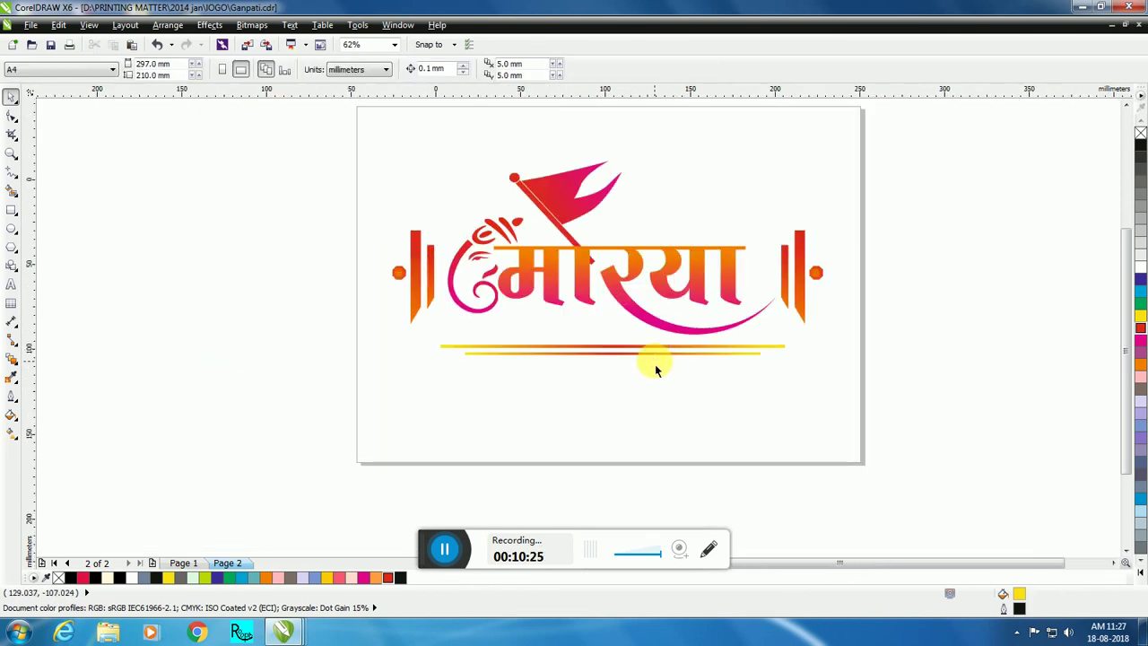
Step: Copy the shorter gradient line below itself and narrow the copy about its centre to make a still shorter third line
{"action": "left_click_drag", "start_coordinate": [654, 354], "coordinate": [655, 367]}
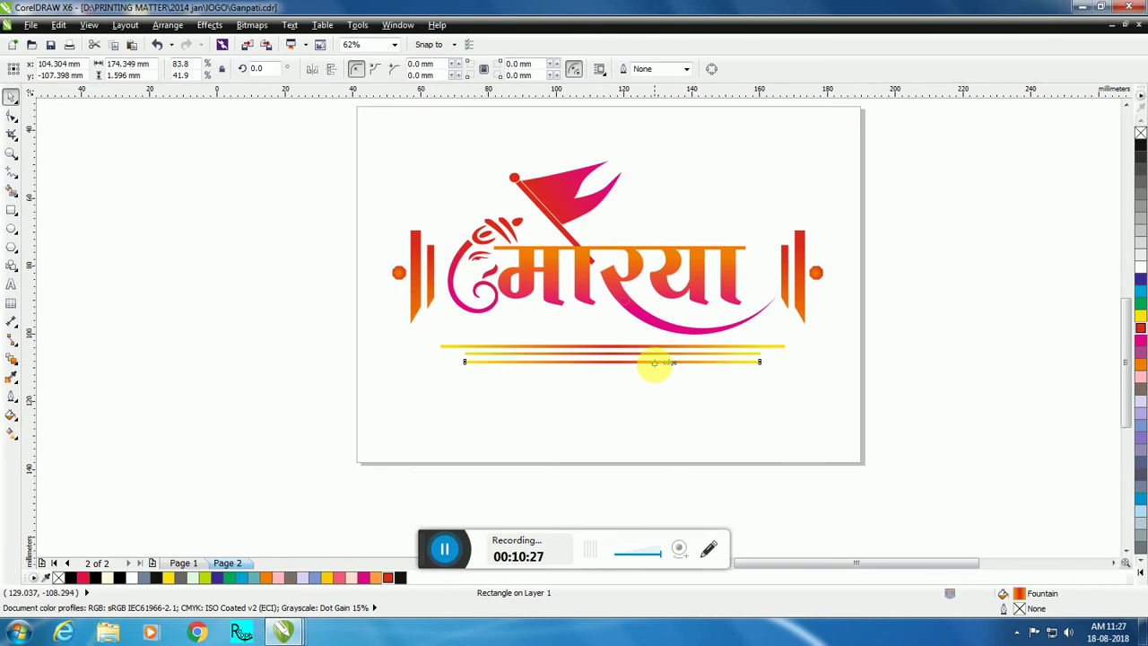
{"action": "scroll", "coordinate": [656, 367], "scroll_direction": "up", "scroll_amount": 3}
{"action": "left_click_drag", "start_coordinate": [1090, 373], "coordinate": [1014, 385]}
{"action": "scroll", "coordinate": [924, 422], "scroll_direction": "down", "scroll_amount": 2}
{"action": "left_click", "coordinate": [684, 429]}
{"action": "scroll", "coordinate": [683, 429], "scroll_direction": "down", "scroll_amount": 2}
Step: Move the three gradient lines slightly down together and mirror them vertically so the shortest line is uppermost
{"action": "left_click_drag", "start_coordinate": [499, 370], "coordinate": [933, 459]}
{"action": "mouse_move", "coordinate": [697, 402]}
{"action": "left_mouse_down"}
{"action": "mouse_move", "coordinate": [720, 415]}
{"action": "mouse_move", "coordinate": [696, 408]}
{"action": "left_mouse_up"}
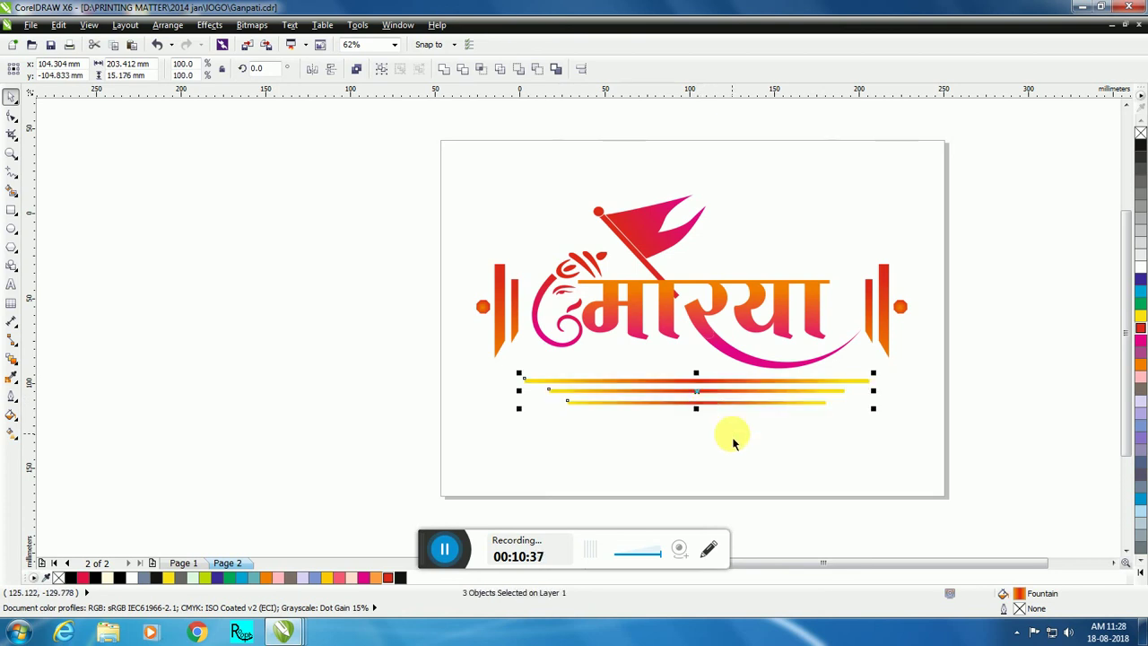
{"action": "left_click", "coordinate": [846, 422]}
{"action": "left_click_drag", "start_coordinate": [490, 407], "coordinate": [967, 438]}
{"action": "left_click", "coordinate": [331, 70]}
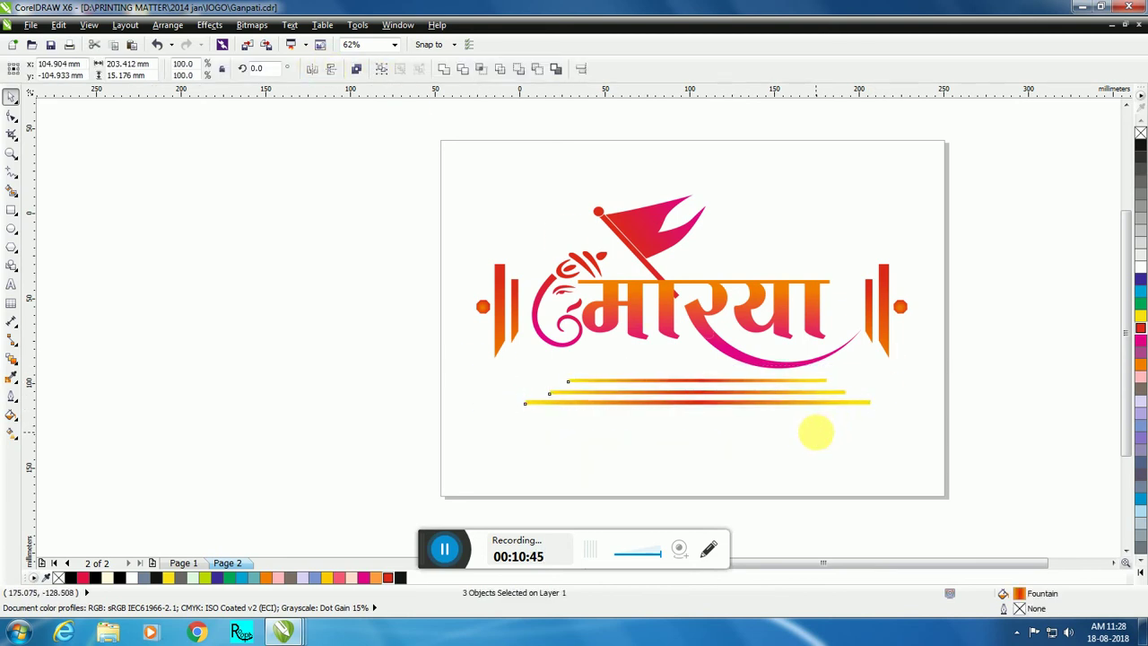
Step: Group the lettering, side ornaments and gradient lines into one object and move the group up about 26 mm on the page
{"action": "left_click", "coordinate": [759, 360], "text": "shift"}
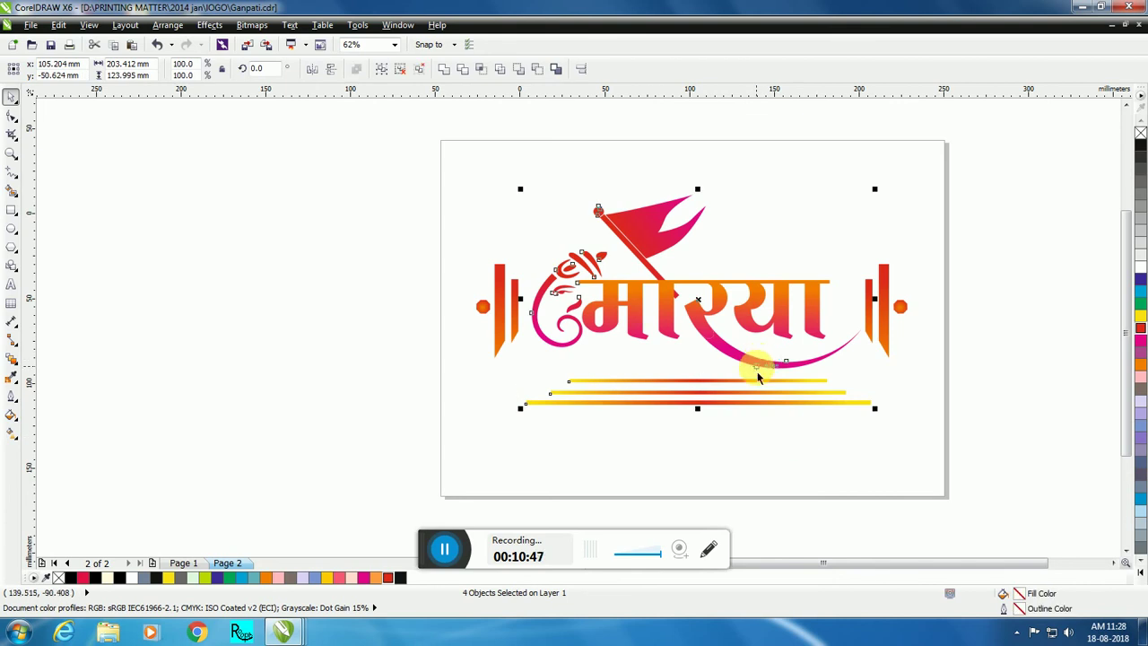
{"action": "left_click_drag", "start_coordinate": [395, 161], "coordinate": [965, 482]}
{"action": "key", "text": "ctrl+g"}
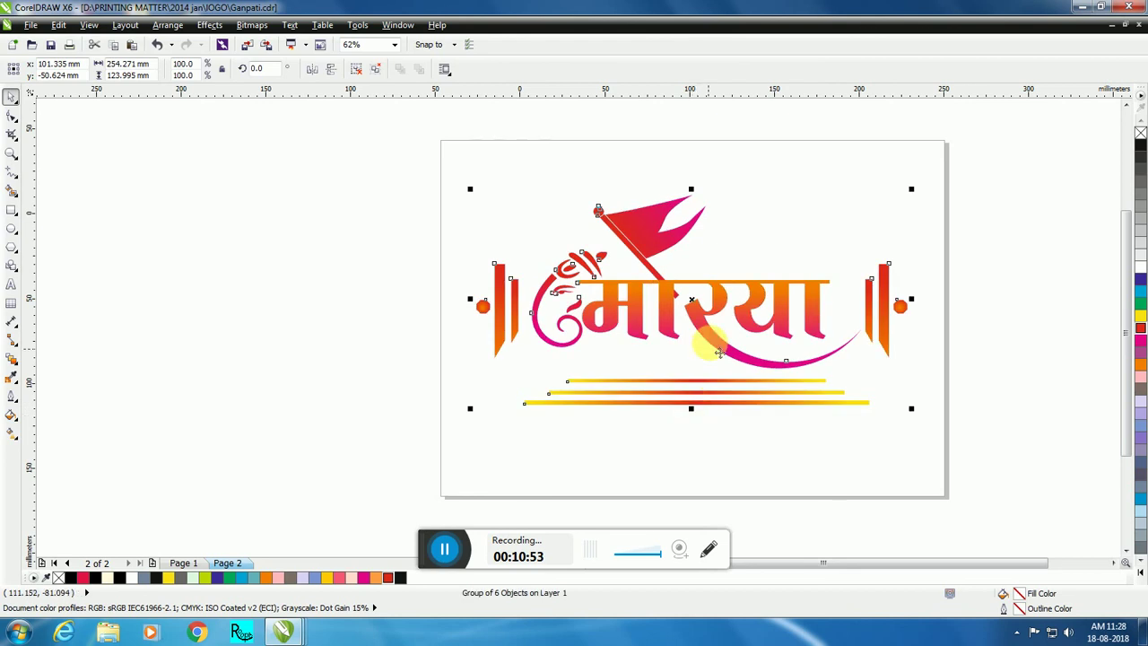
{"action": "left_click_drag", "start_coordinate": [717, 330], "coordinate": [718, 283]}
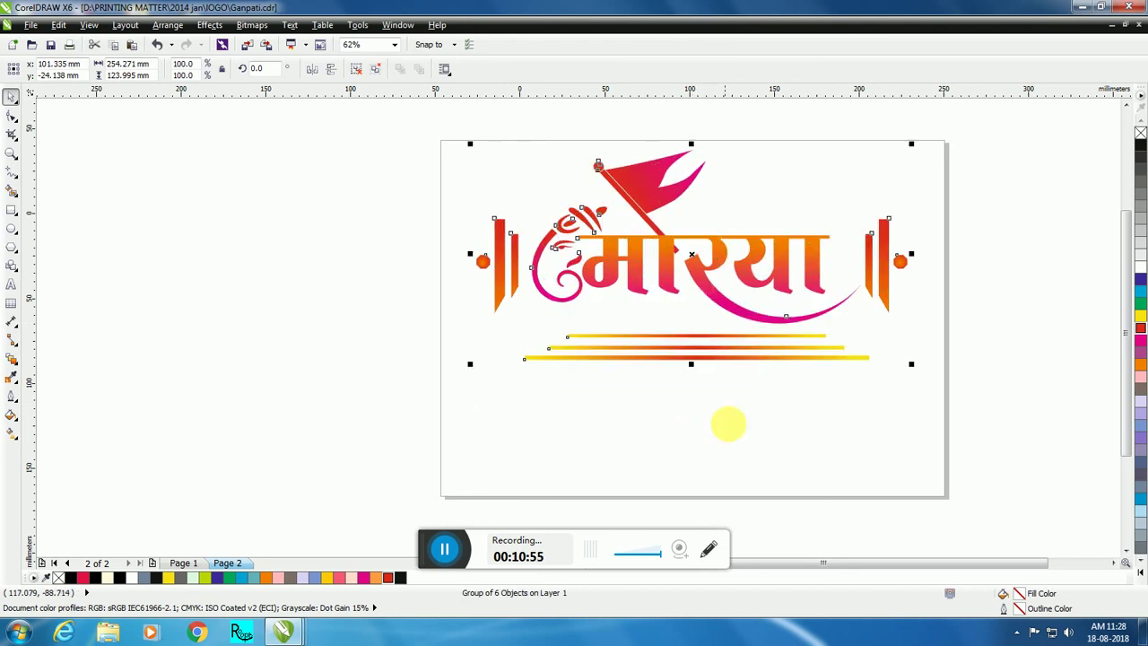
{"action": "left_click", "coordinate": [729, 438]}
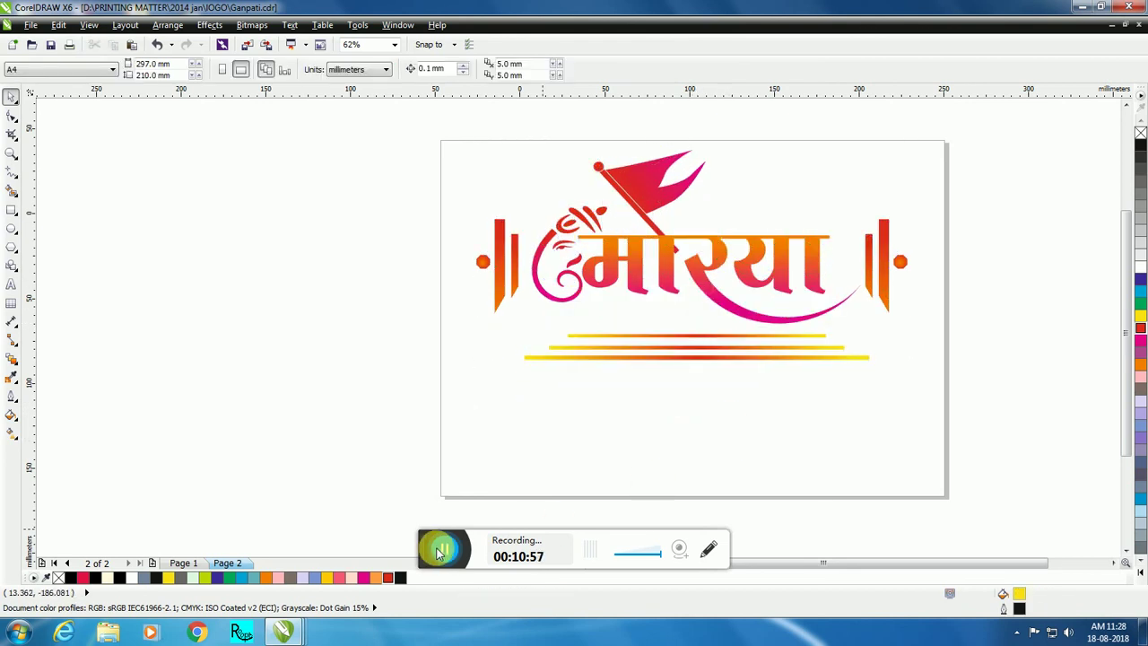